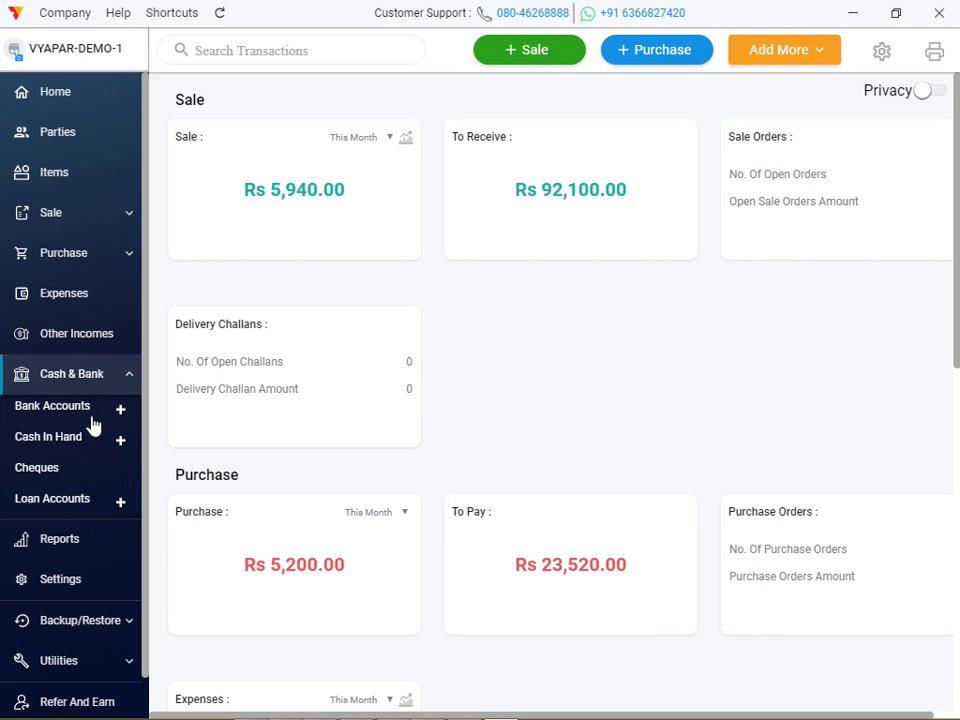
Show the Bank Accounts page with the SBI current account at Rs 82,785.00.
click(96, 414)
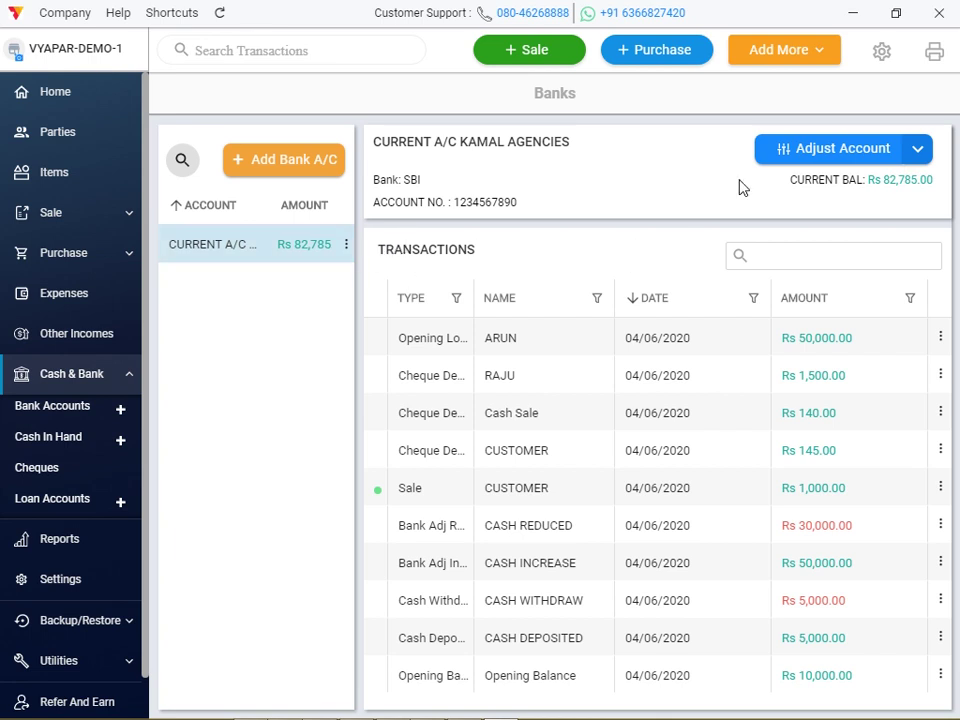
Save a Rs 1,000 deposit adjustment to the current account described 'CASH DEPOSITED'.
click(816, 165)
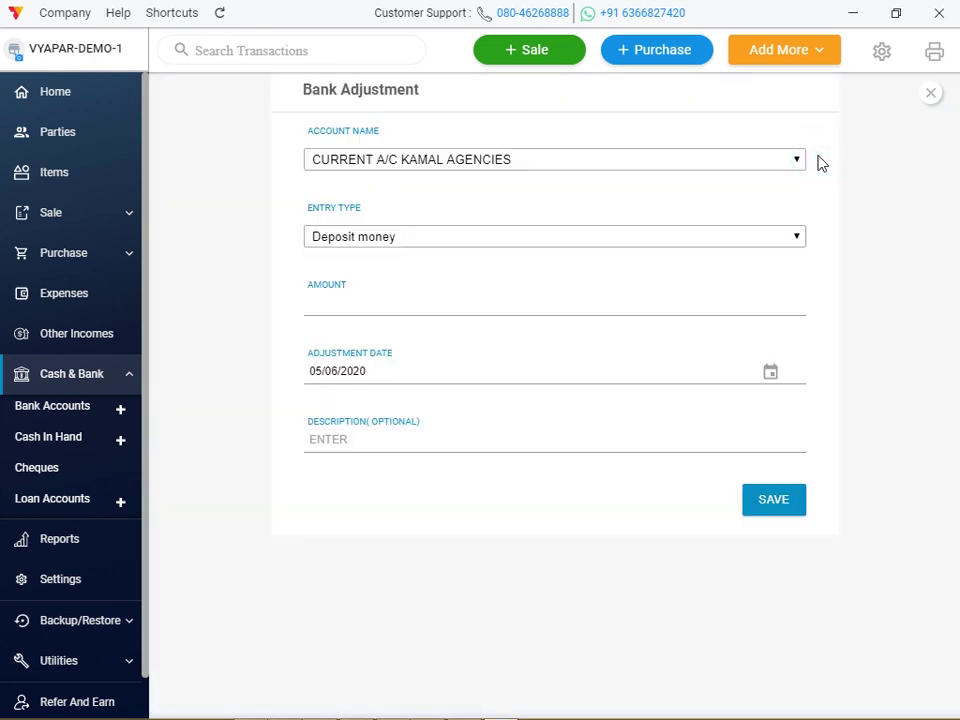
click(643, 238)
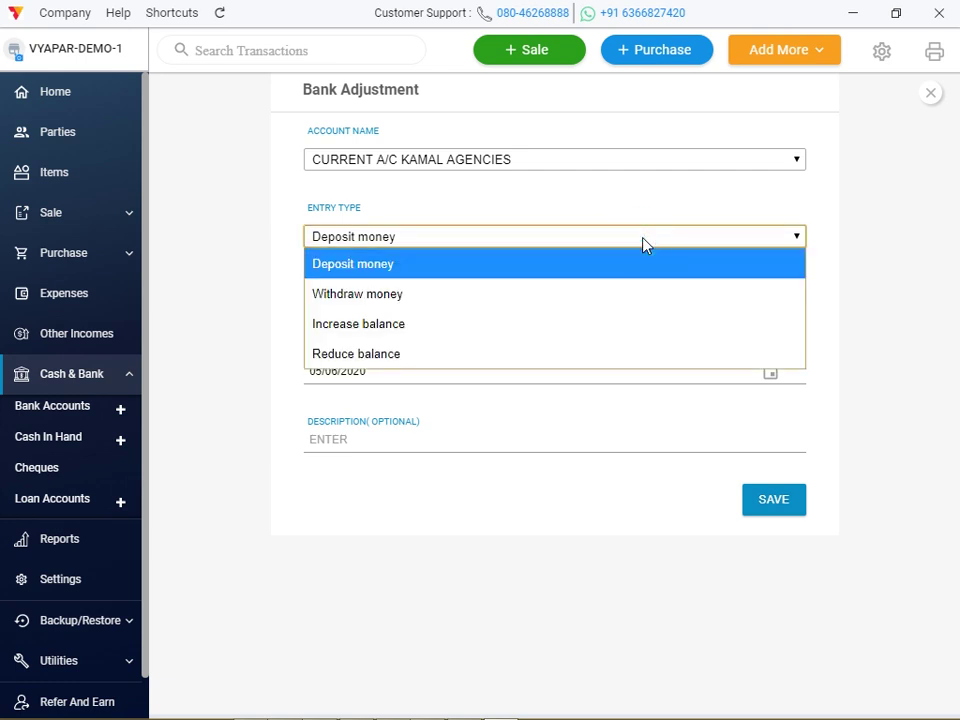
click(643, 244)
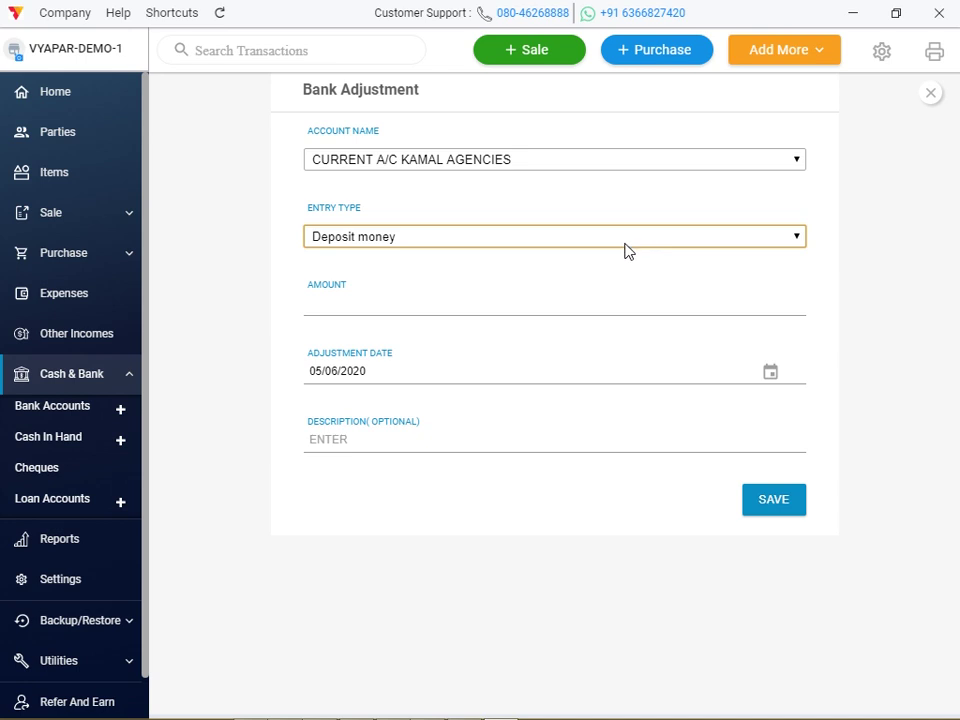
click(401, 305)
text(1000)
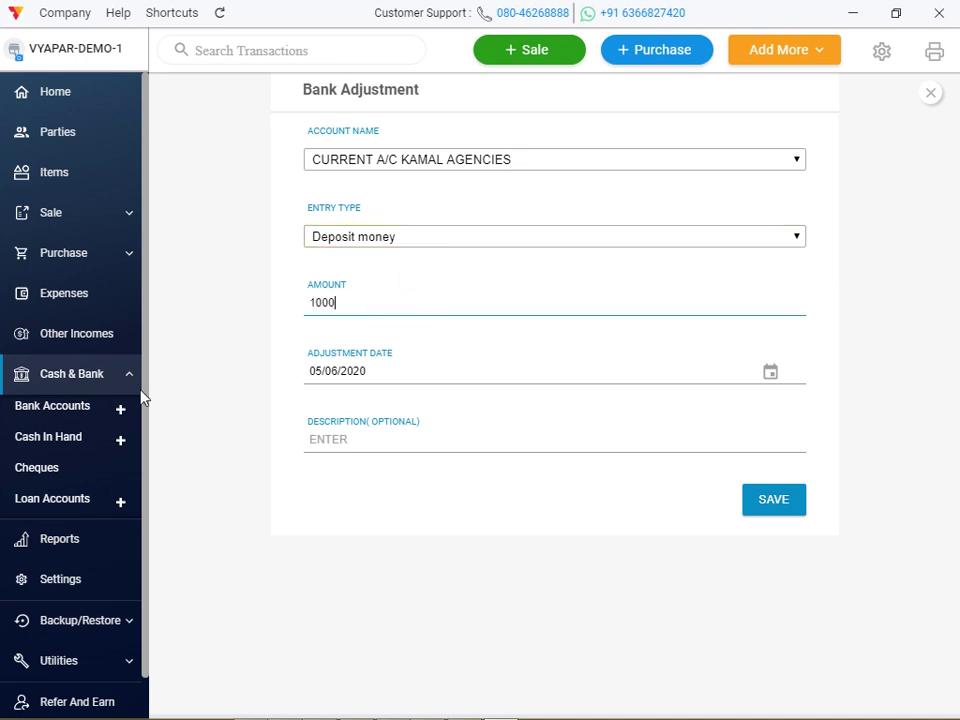
click(312, 441)
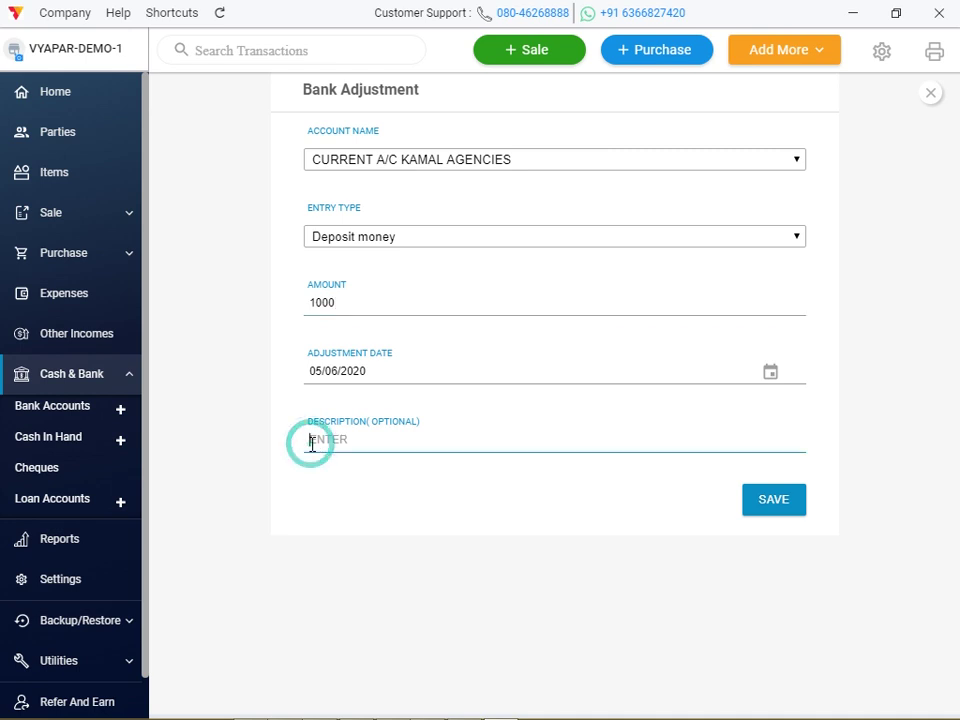
text(cas)
key(BackSpace)
key(BackSpace)
text(a)
key(BackSpace)
text(CASH DEPOSIGTED)
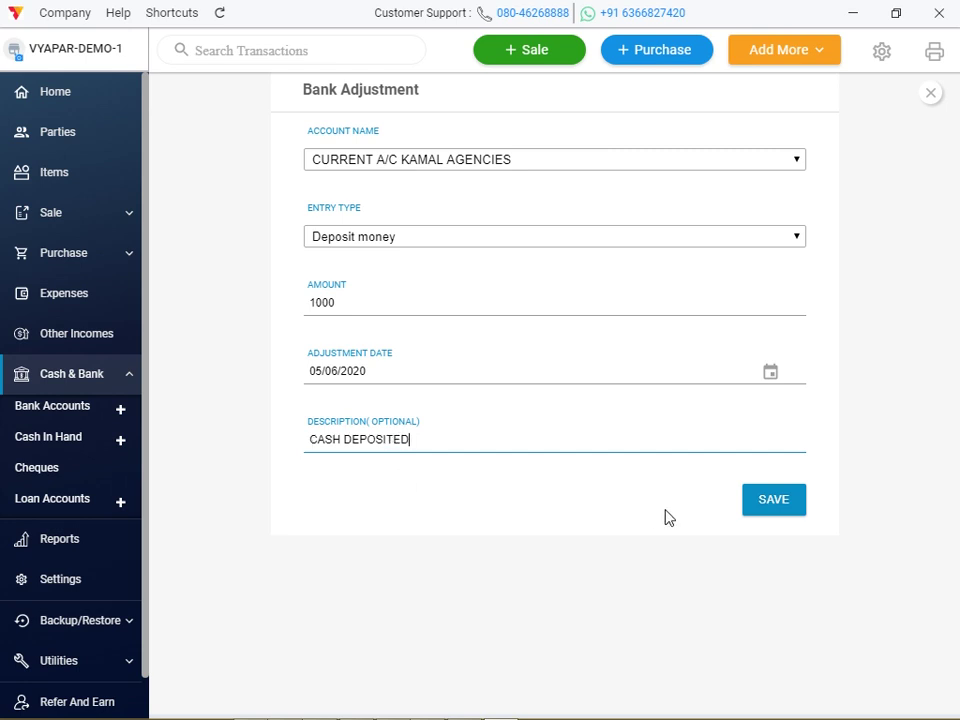
click(789, 511)
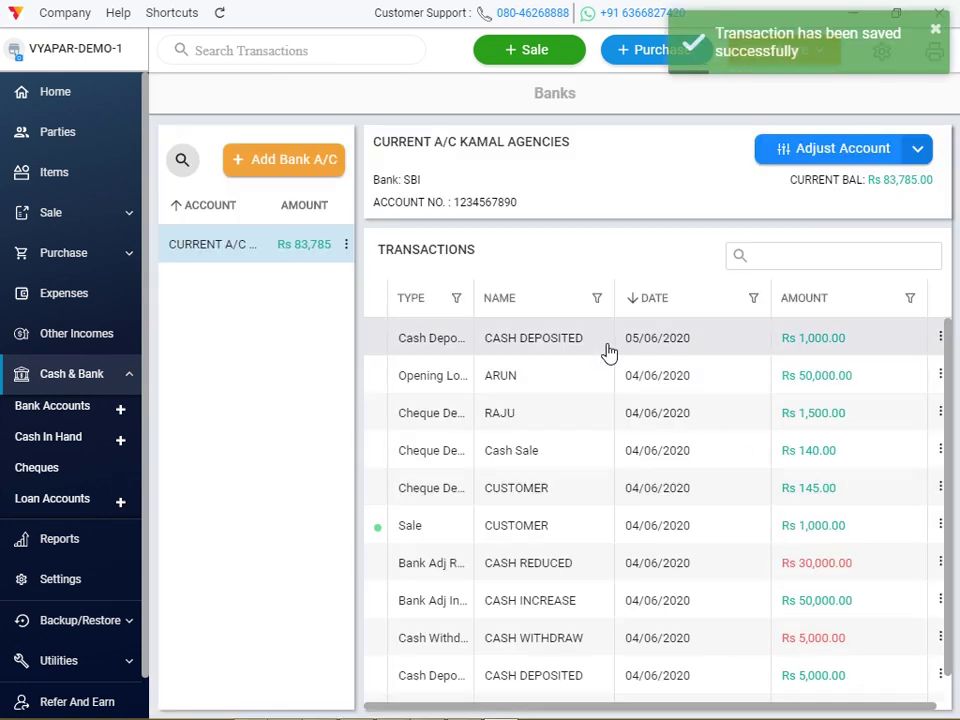
Save a Rs 1,000 withdraw-money adjustment from the current account described 'CASH WITHDRAWN'.
click(848, 150)
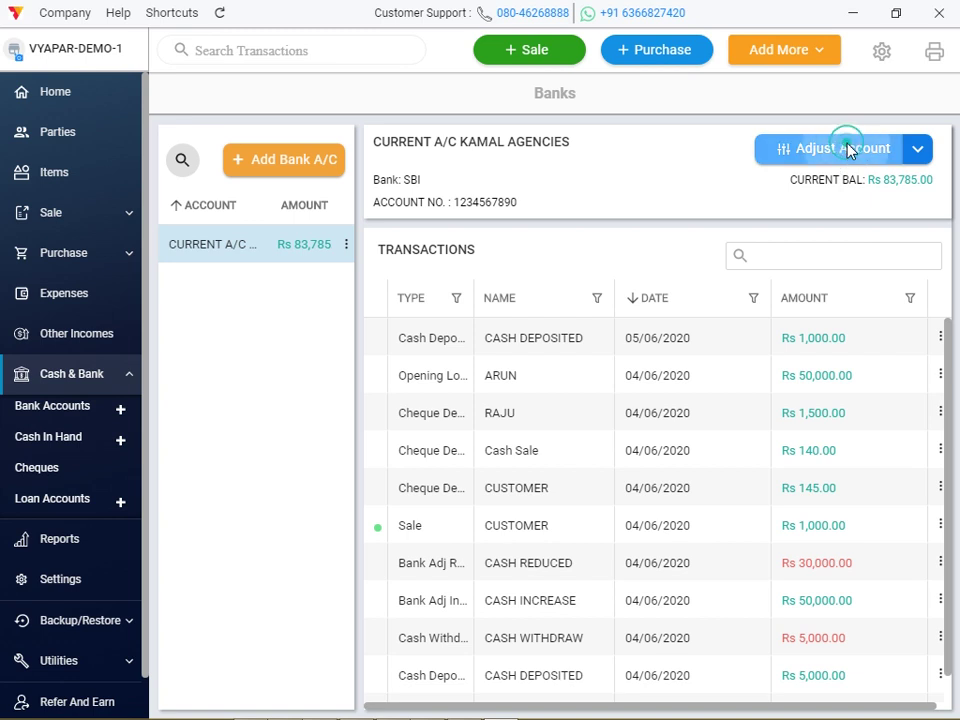
click(623, 246)
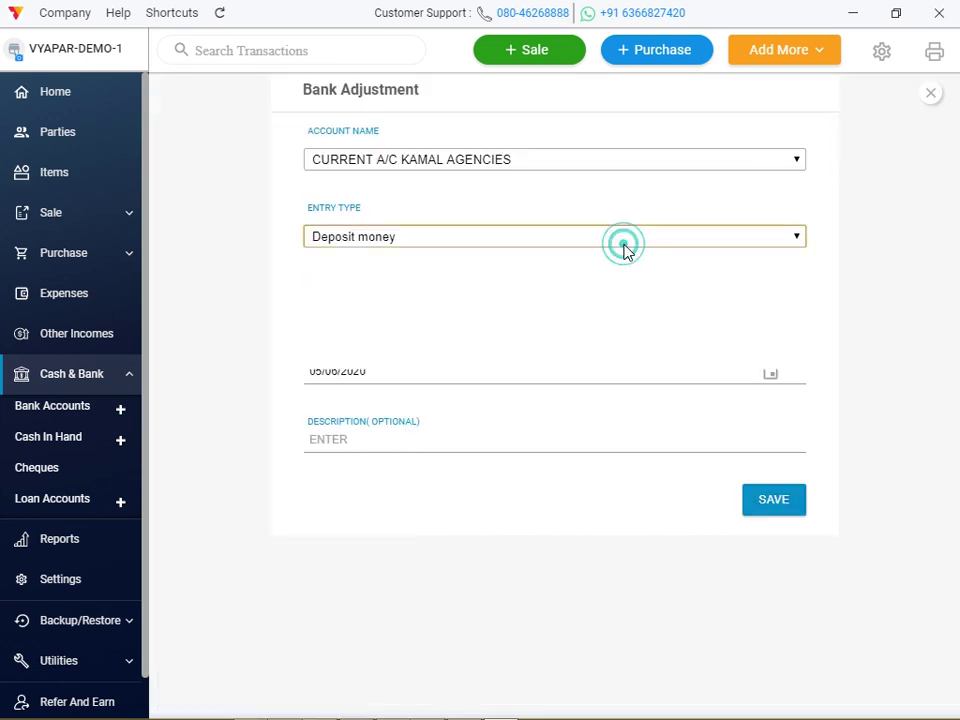
click(571, 298)
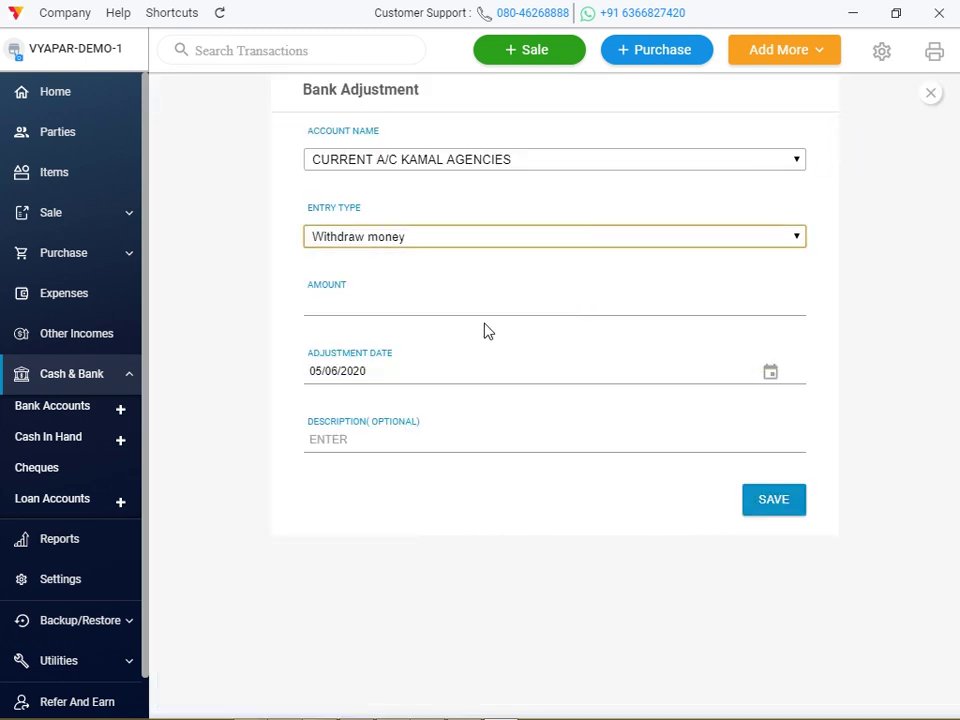
click(450, 310)
text(1000)
click(376, 438)
text(CASH)
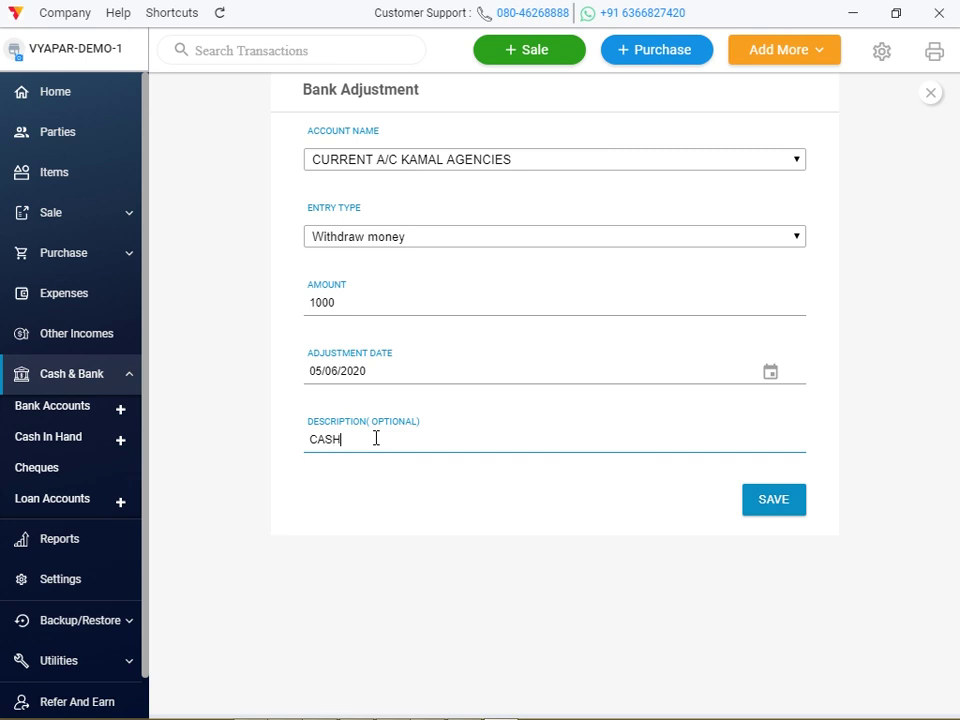
text( WITHDRAWN)
click(769, 511)
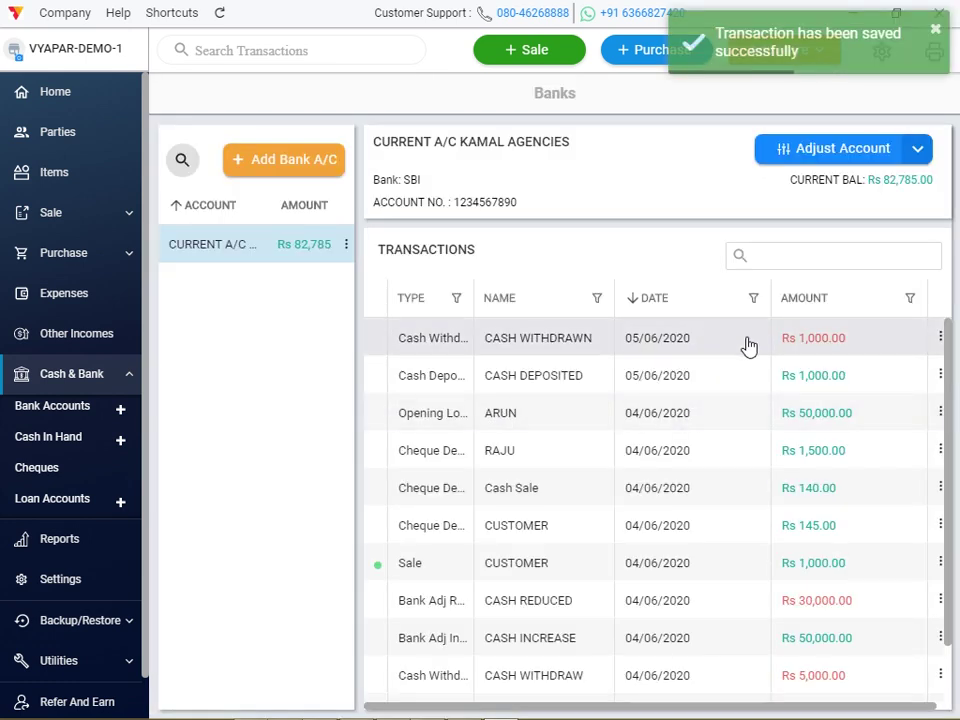
click(824, 158)
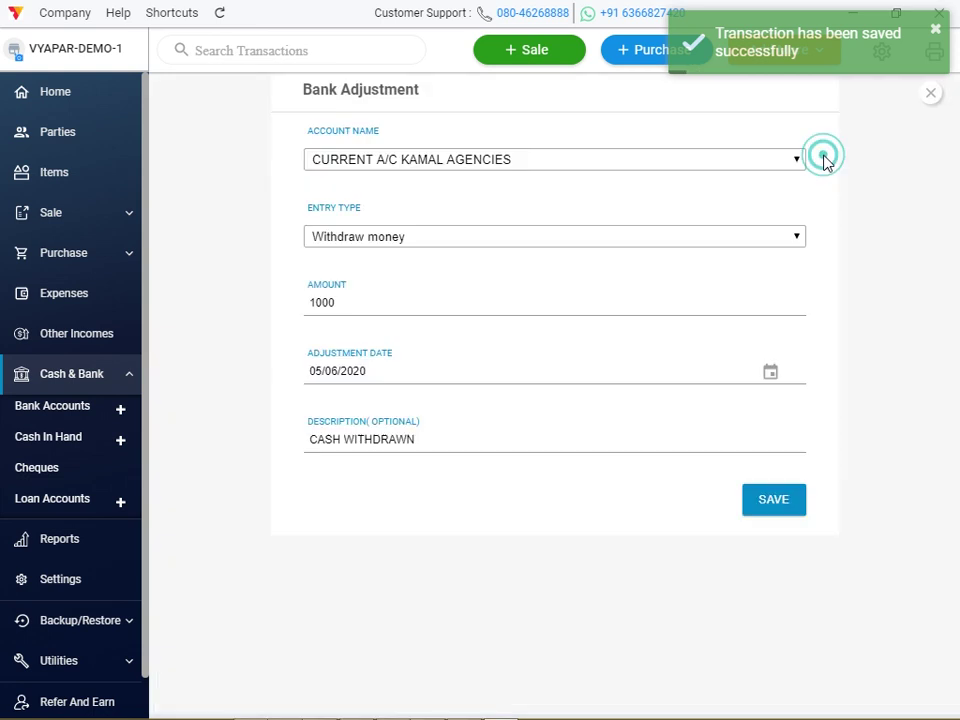
Save a Rs 1,000 Increase balance bank adjustment described 'INCREASE BALANCE'.
click(509, 240)
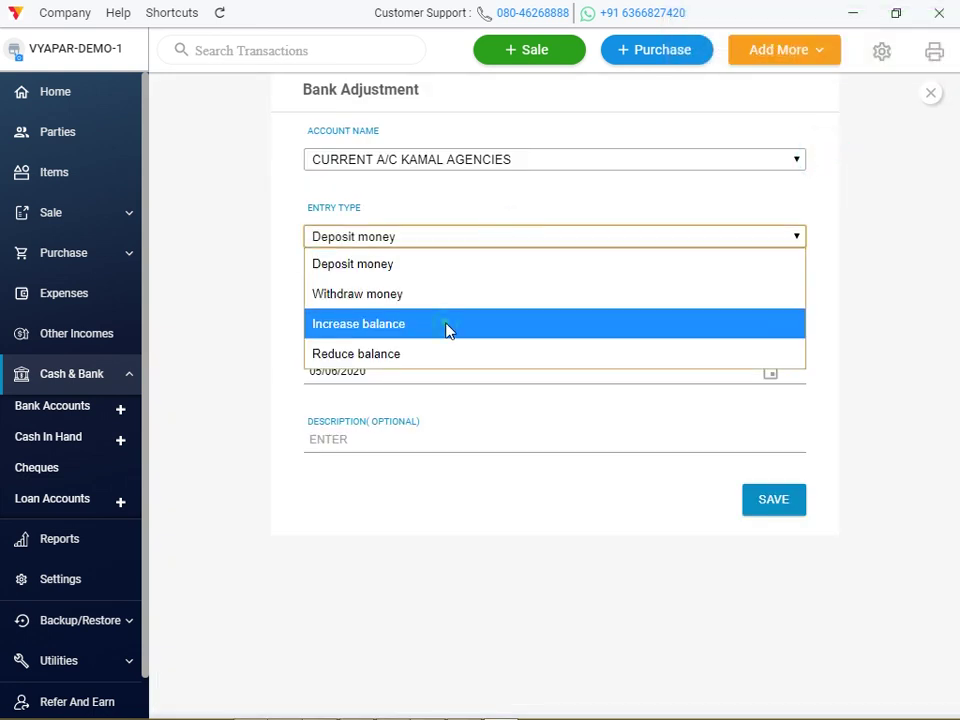
click(447, 331)
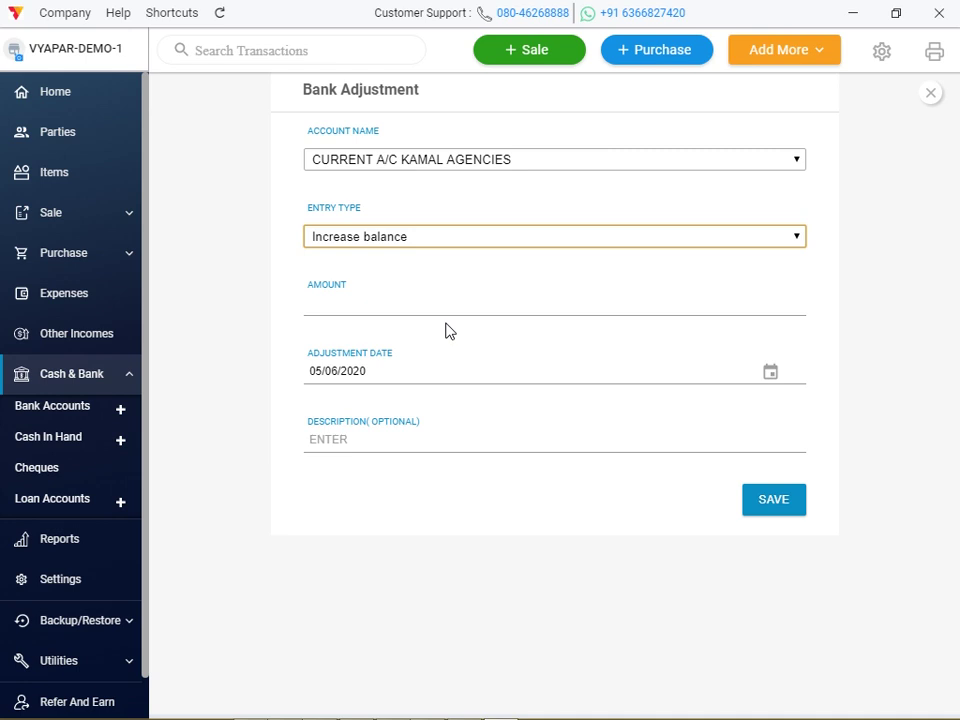
click(422, 301)
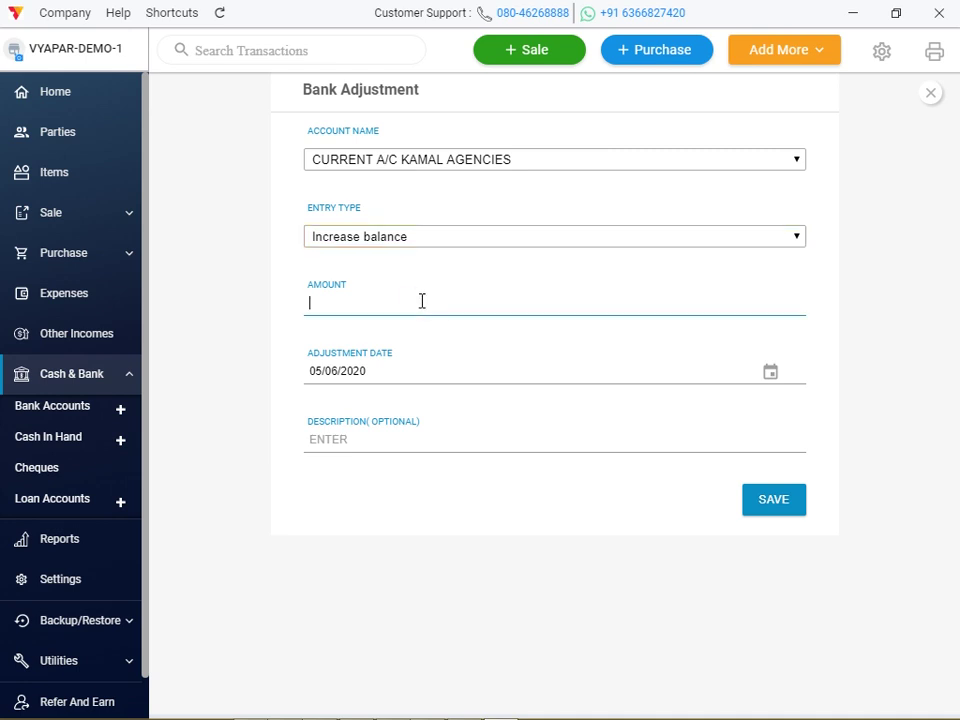
text(1000)
click(367, 440)
text(INCREASE BALANCE)
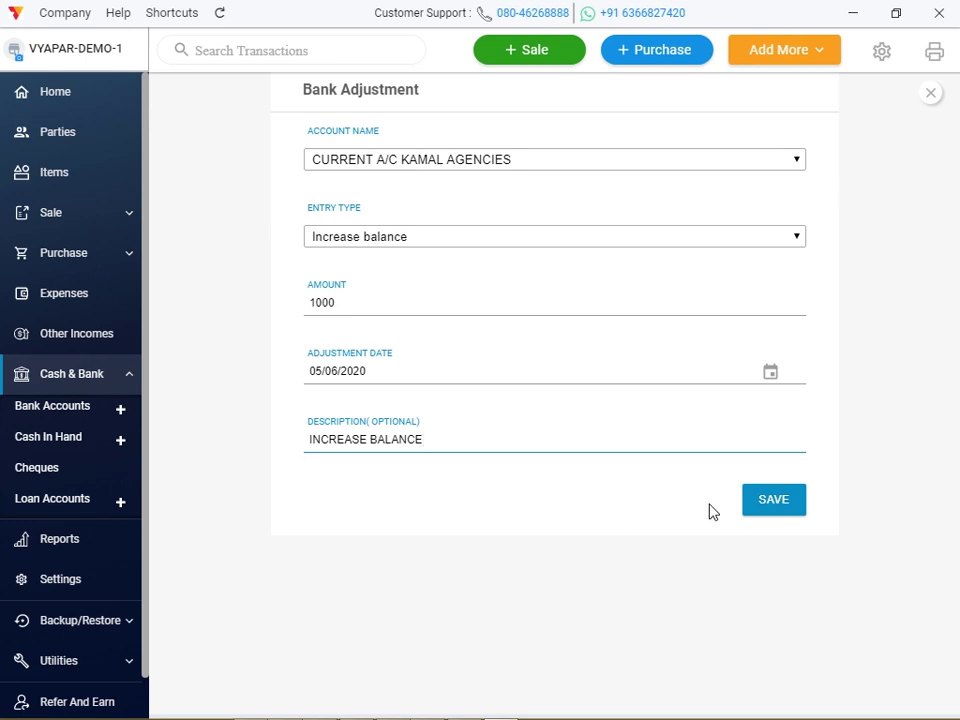
click(770, 510)
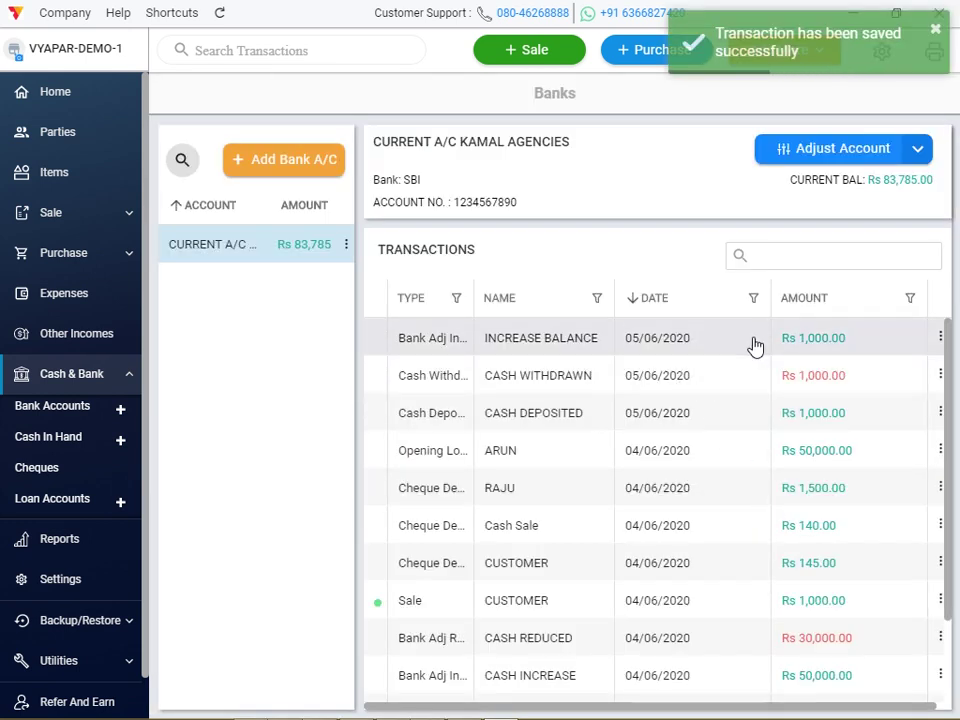
Save a Rs 1,000 Reduce balance bank adjustment described 'REDUCE BALANCE'.
click(842, 150)
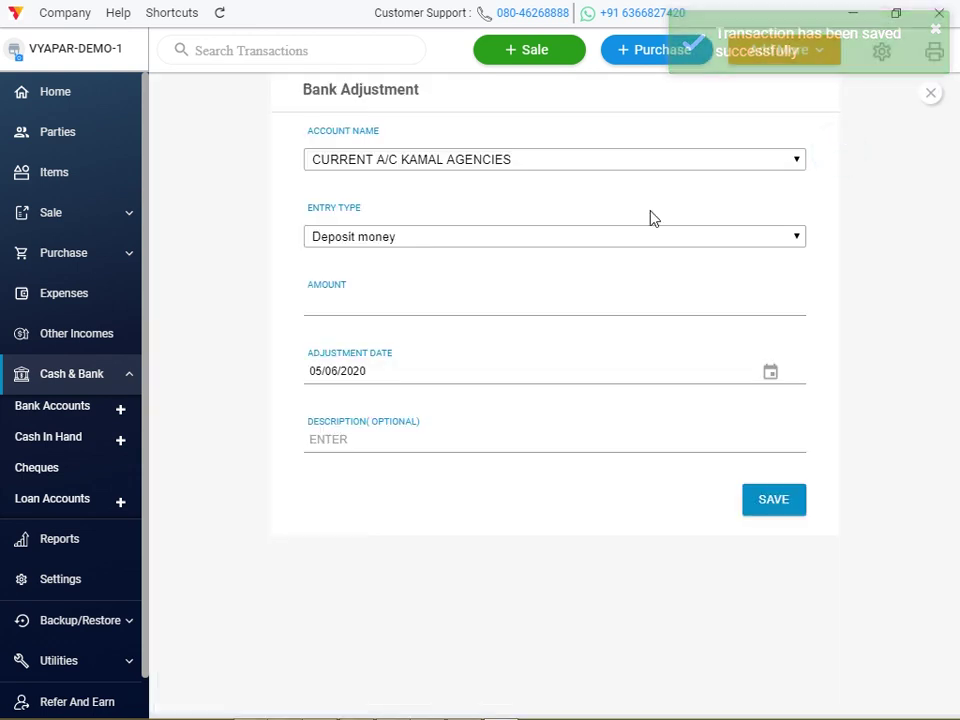
click(600, 240)
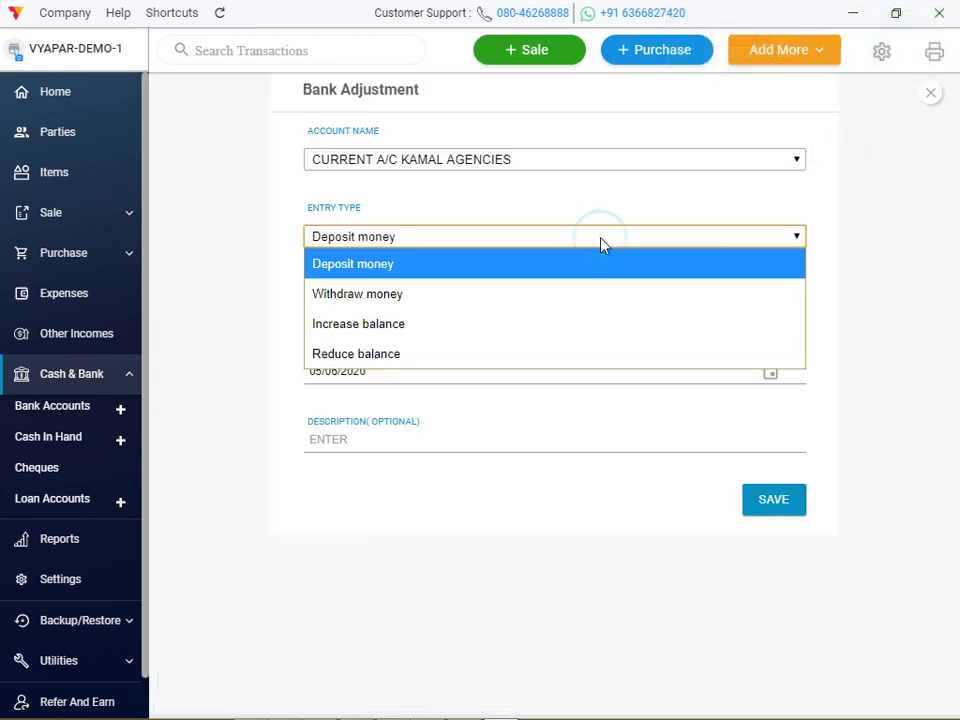
click(531, 354)
click(407, 311)
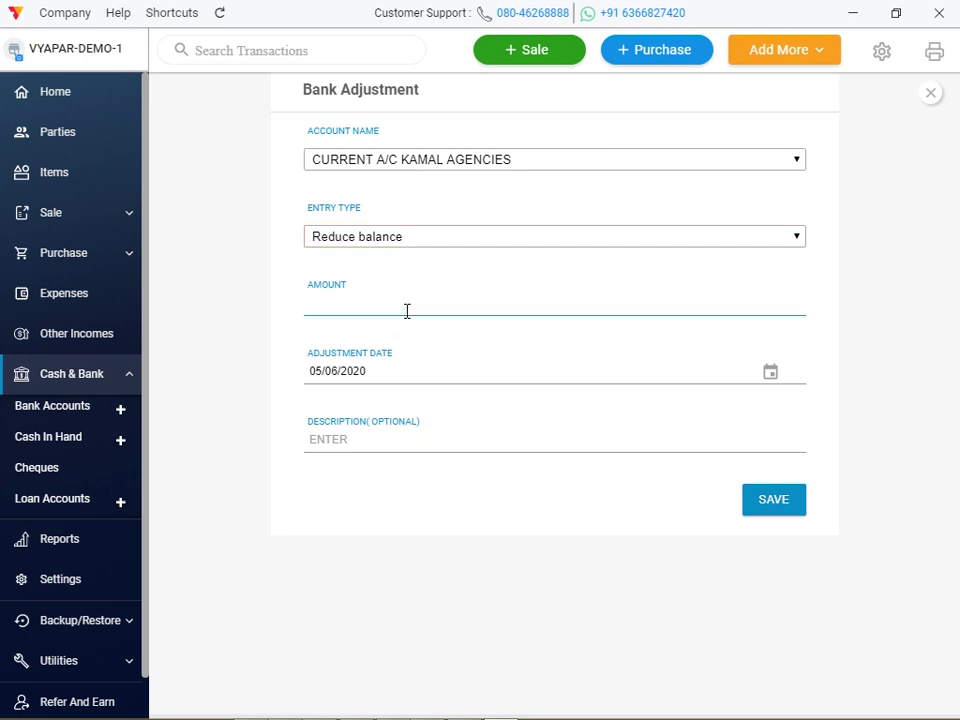
text(1000)
click(358, 435)
text(REDUCE)
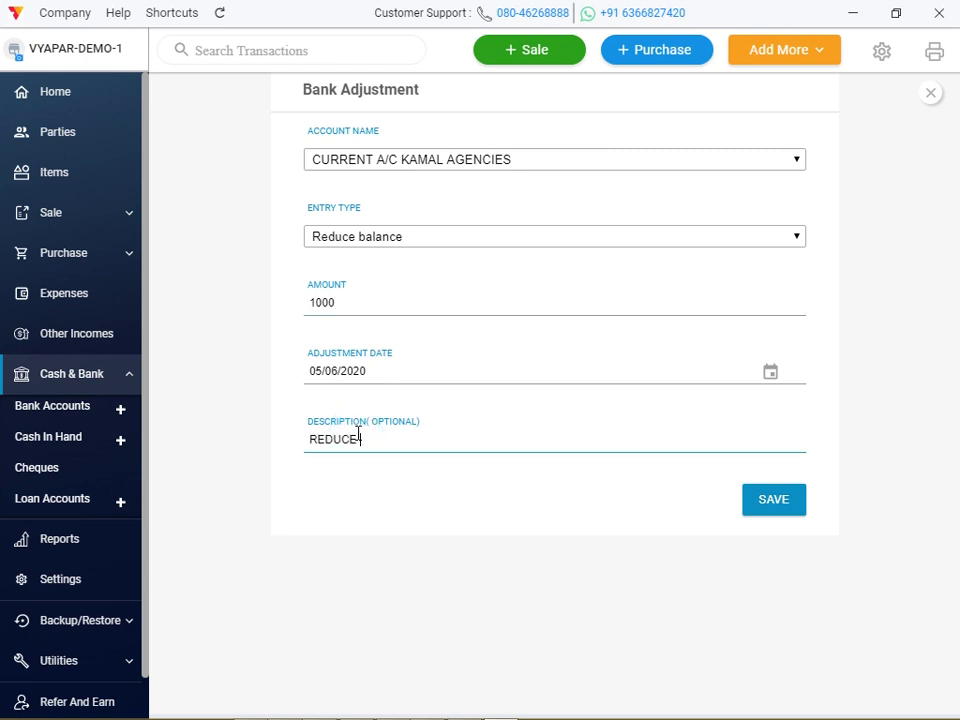
text( BALANCE)
click(768, 506)
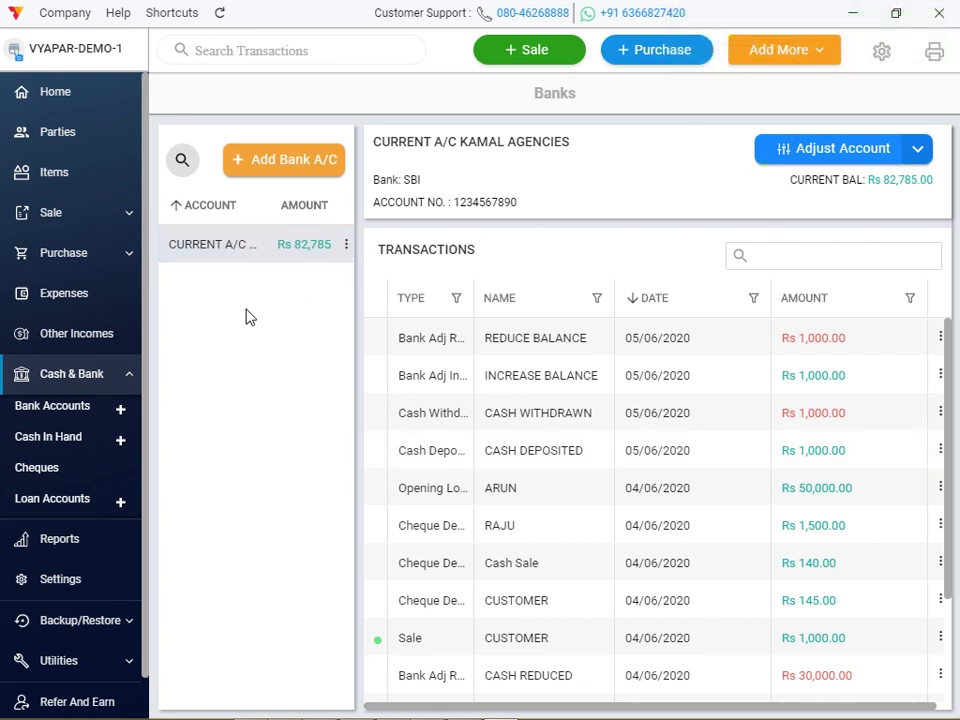
On Cash In Hand, save an Add Cash adjustment of Rs 1,000 described 'CASH INCREASED'.
click(86, 440)
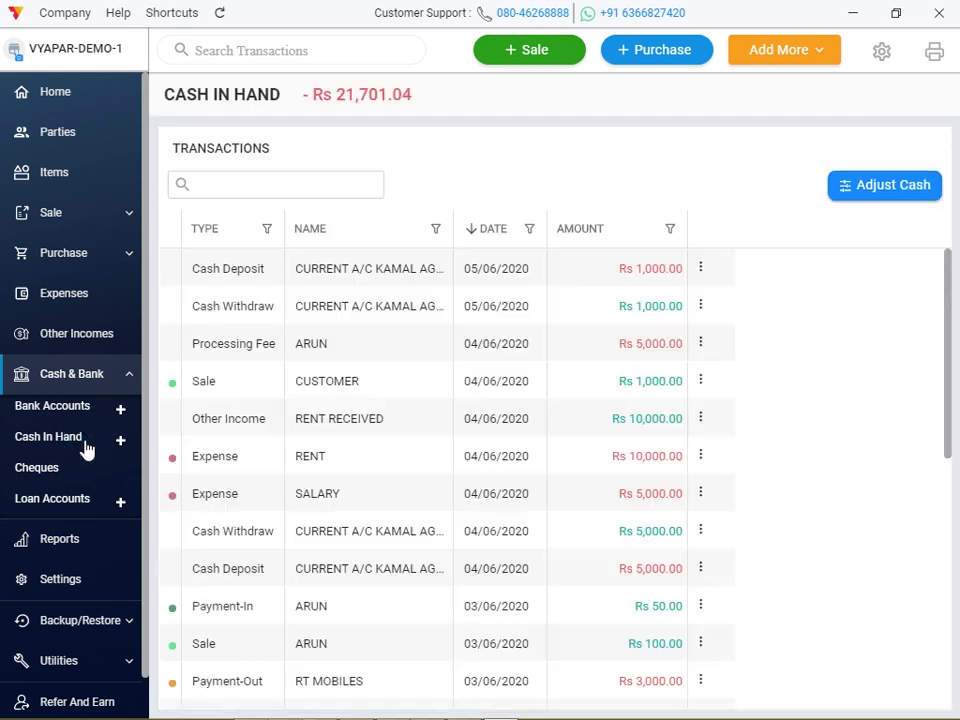
click(918, 196)
key(super+c)
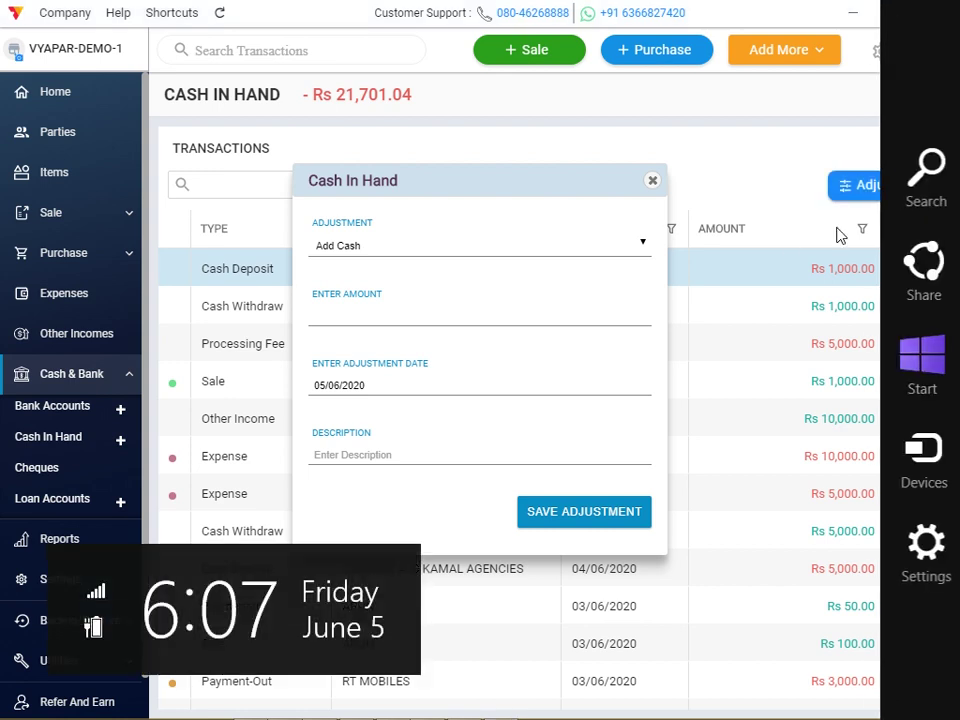
click(557, 254)
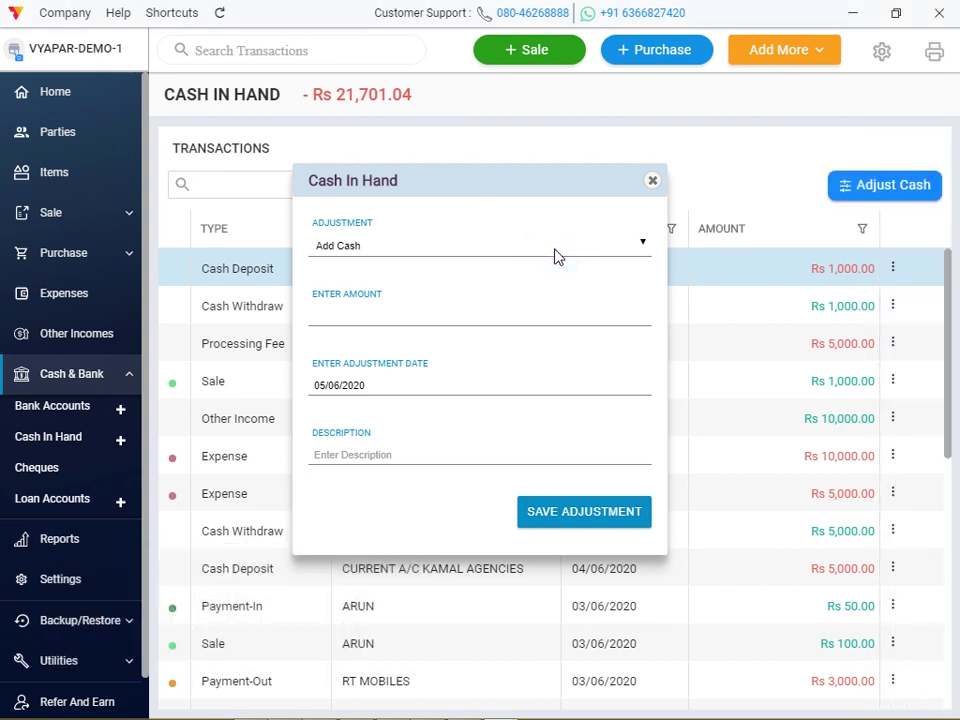
click(557, 254)
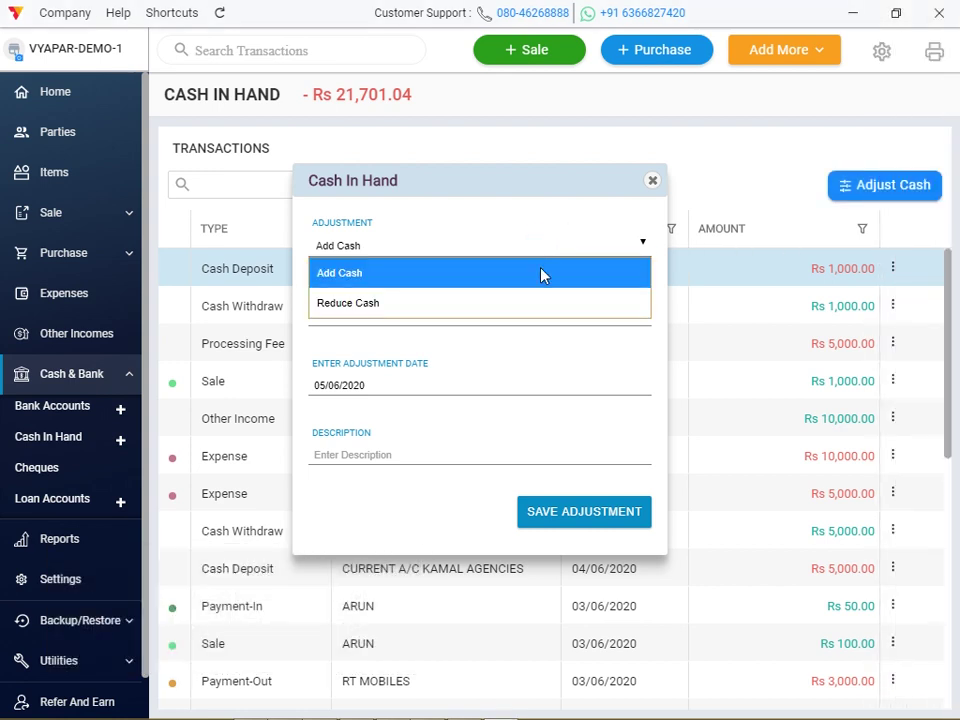
click(527, 274)
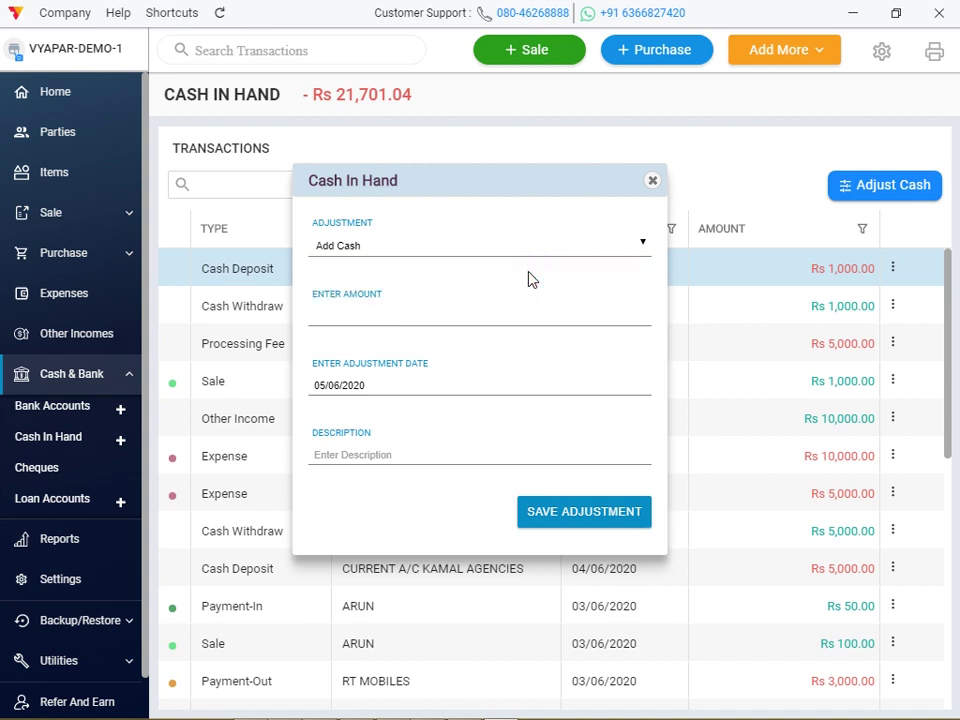
click(431, 308)
click(370, 434)
click(360, 451)
text(CASH INCREASED)
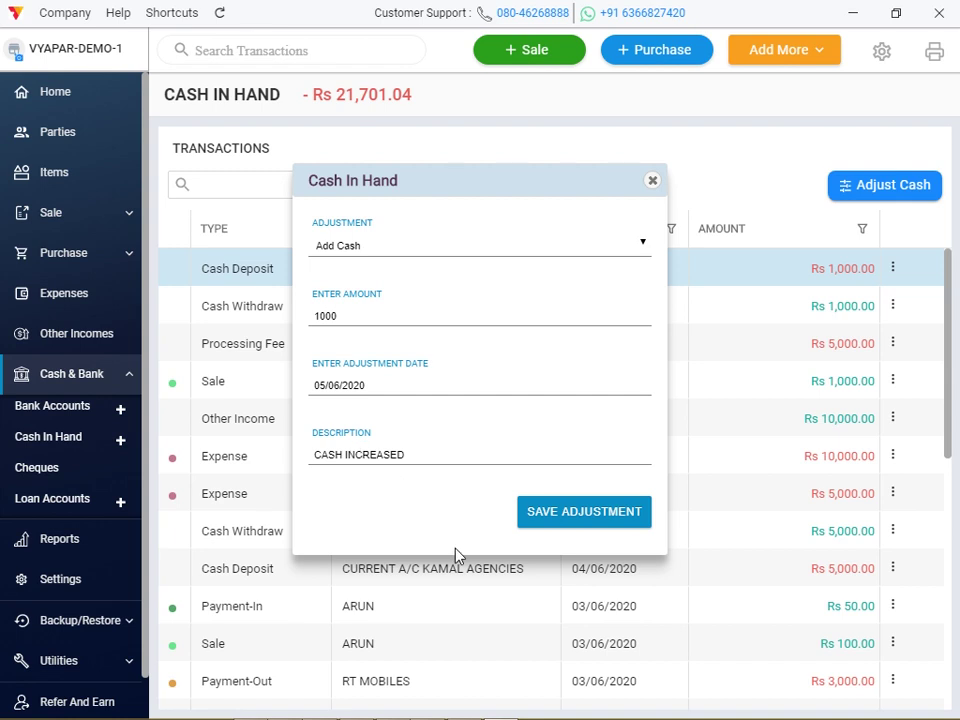
click(585, 518)
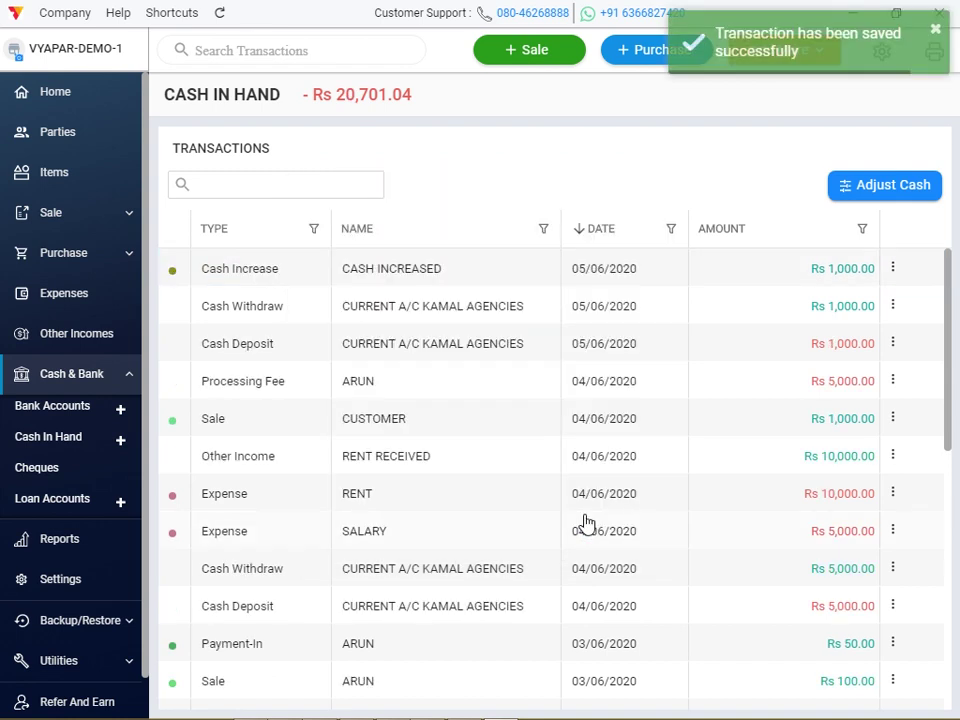
Save a Reduce Cash adjustment of Rs 500 described 'REDUCE CASH BALANCE'.
key(super+c)
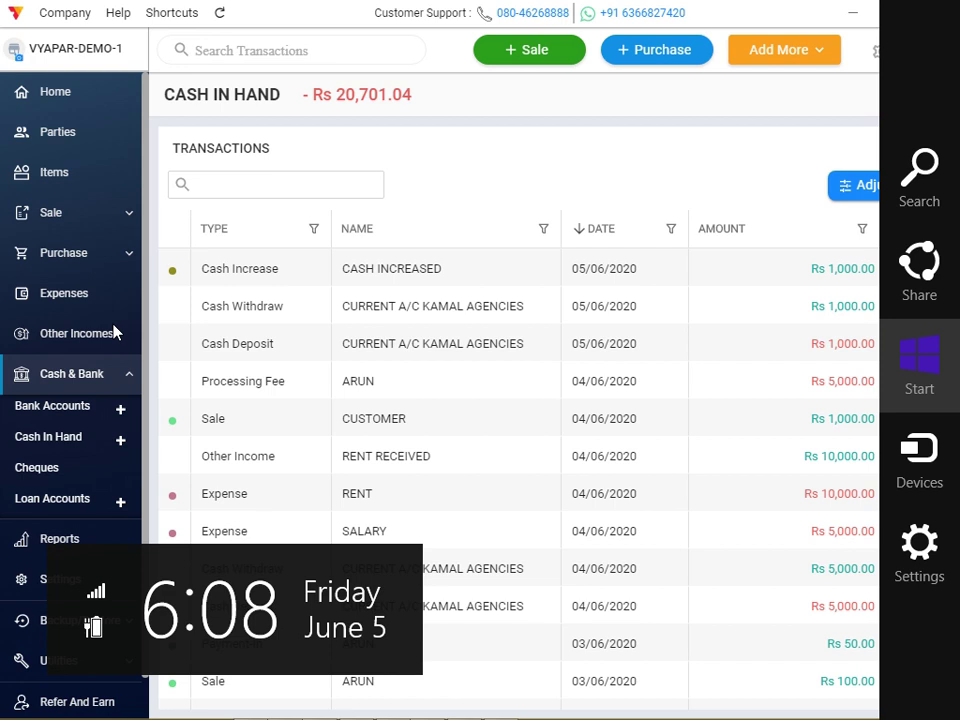
click(81, 440)
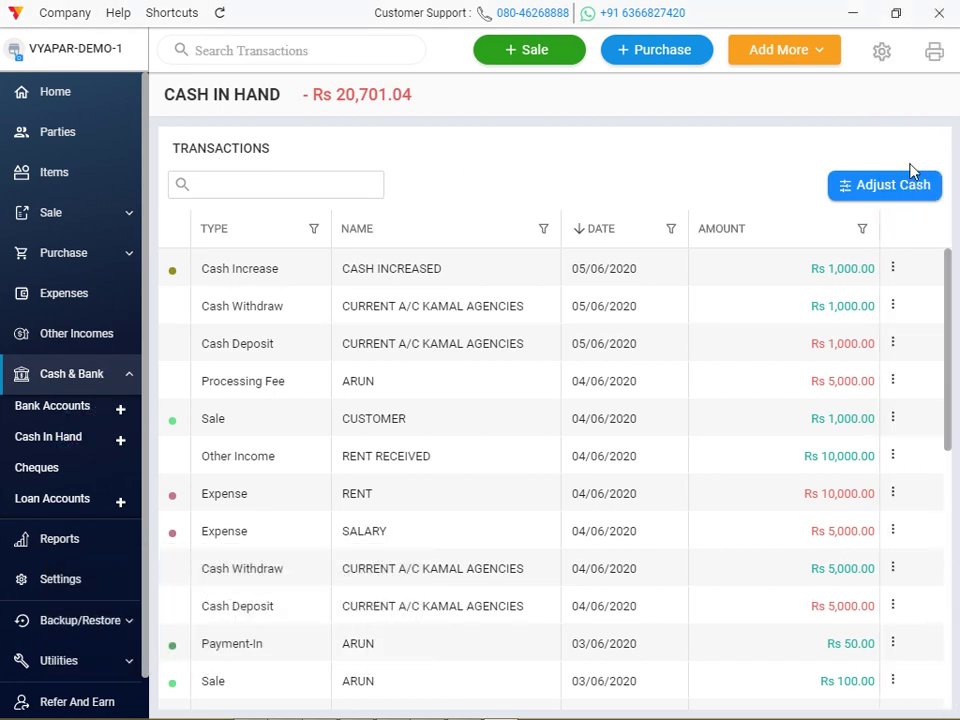
click(917, 188)
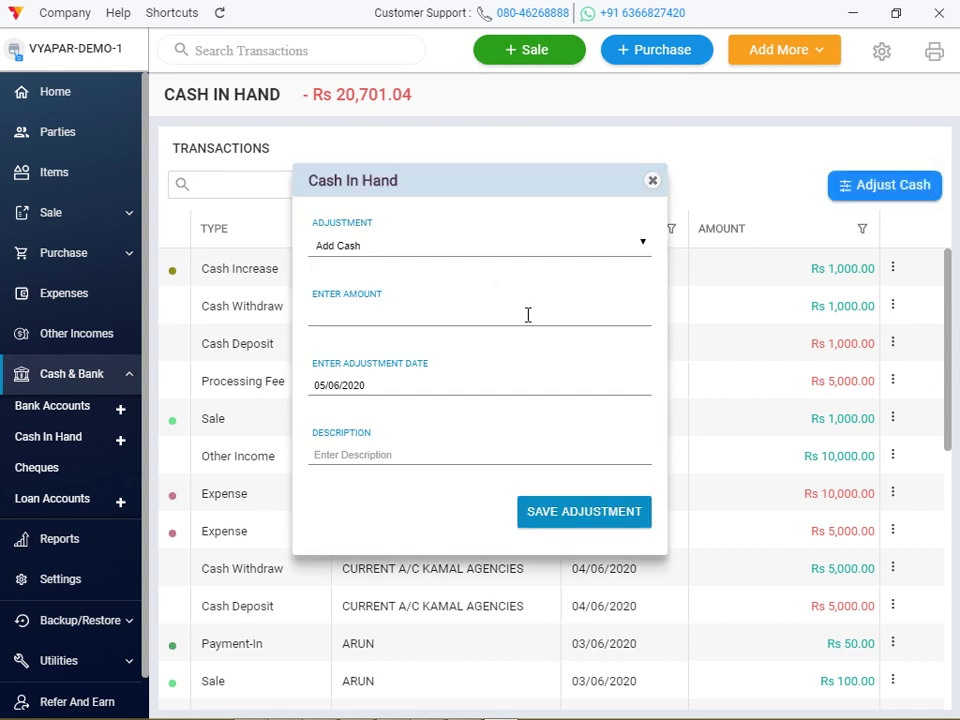
click(510, 251)
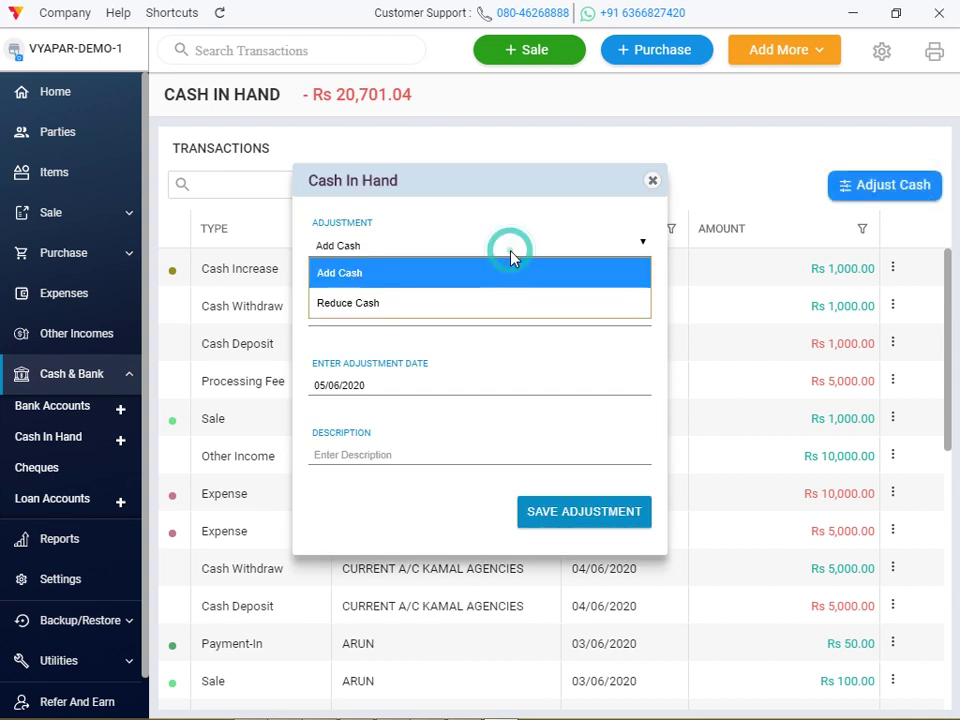
click(472, 305)
click(435, 313)
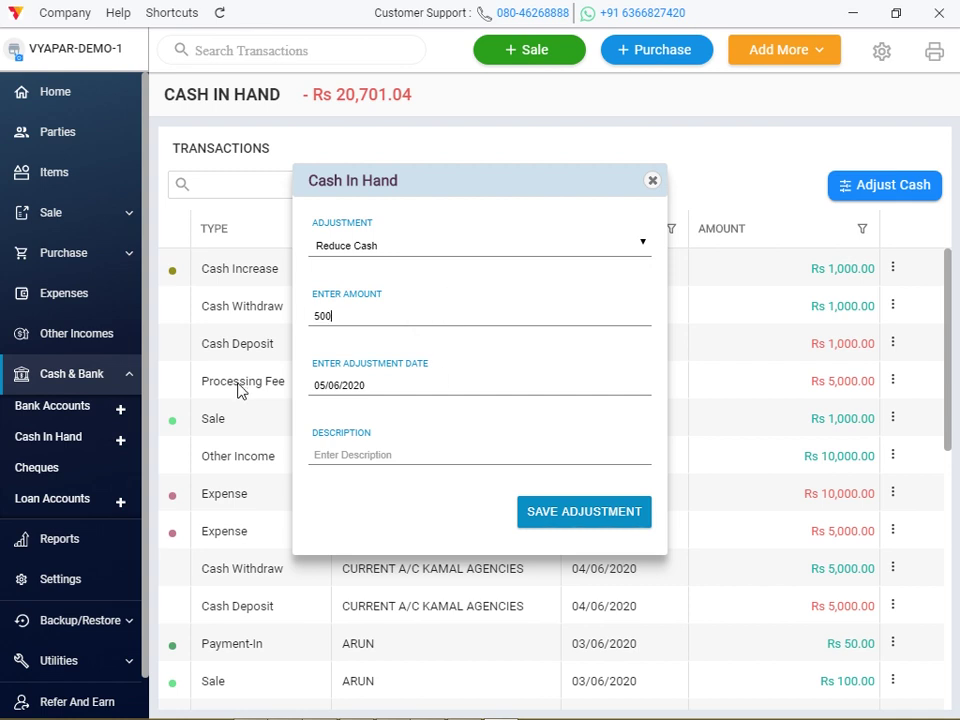
click(332, 452)
text(R)
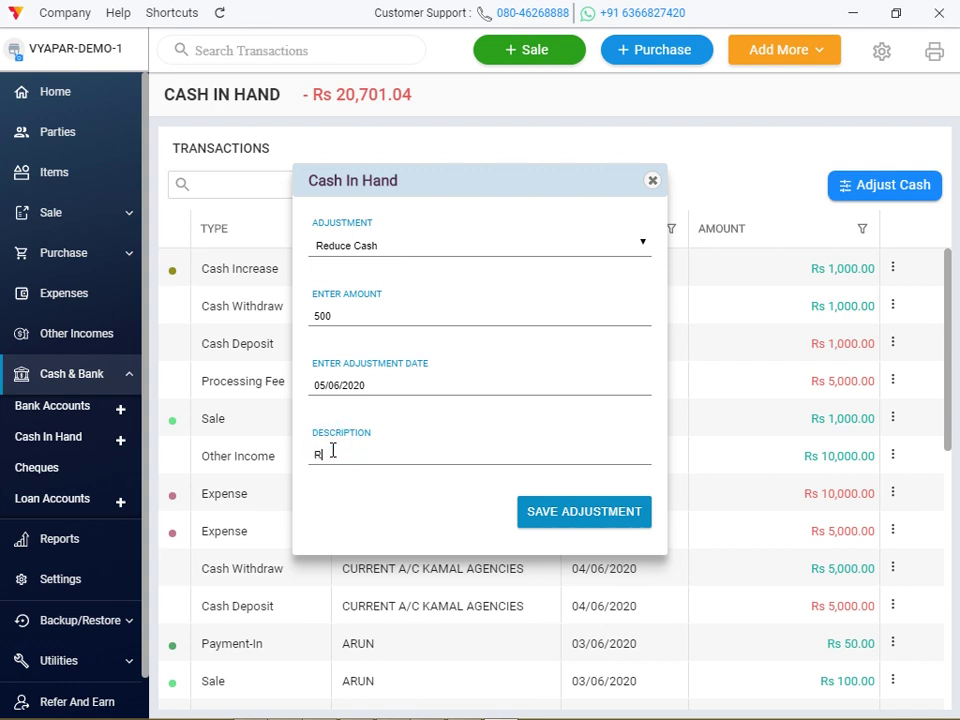
text(EDUCE CASH BALN)
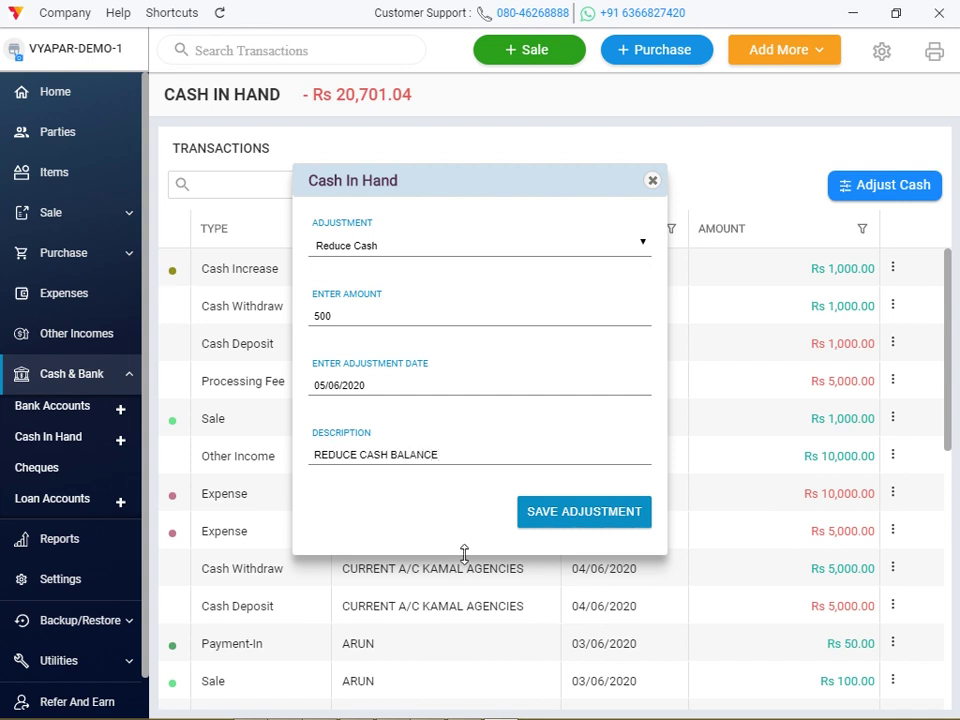
click(570, 521)
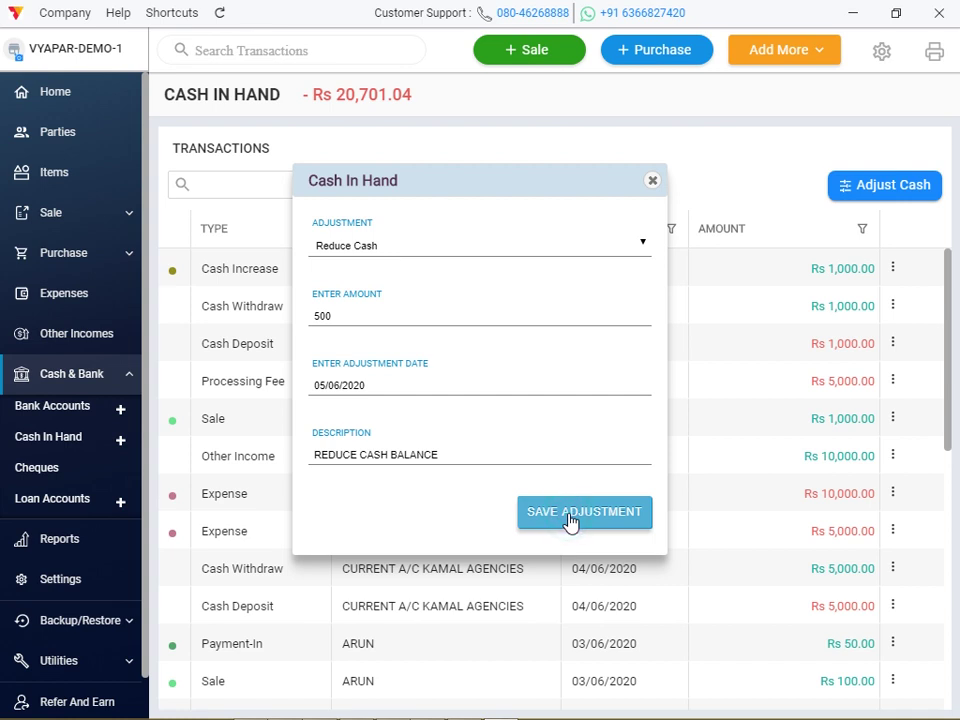
Open Cheque Details listing the deposited Rs 1,500, Rs 140 and Rs 145 cheques.
scroll(580, 510, down, 10)
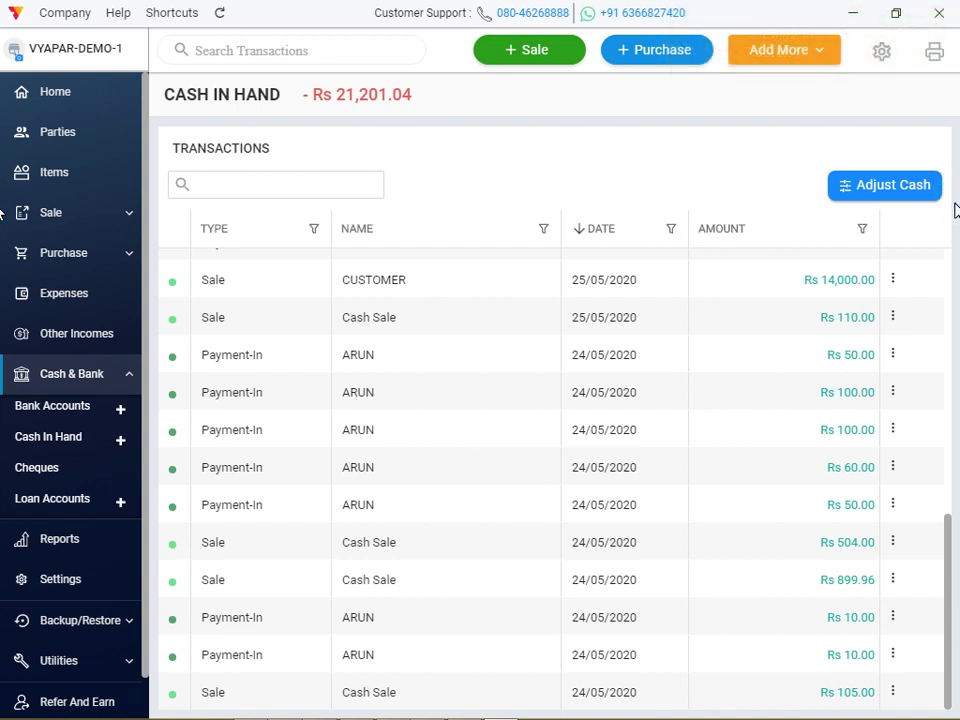
click(948, 292)
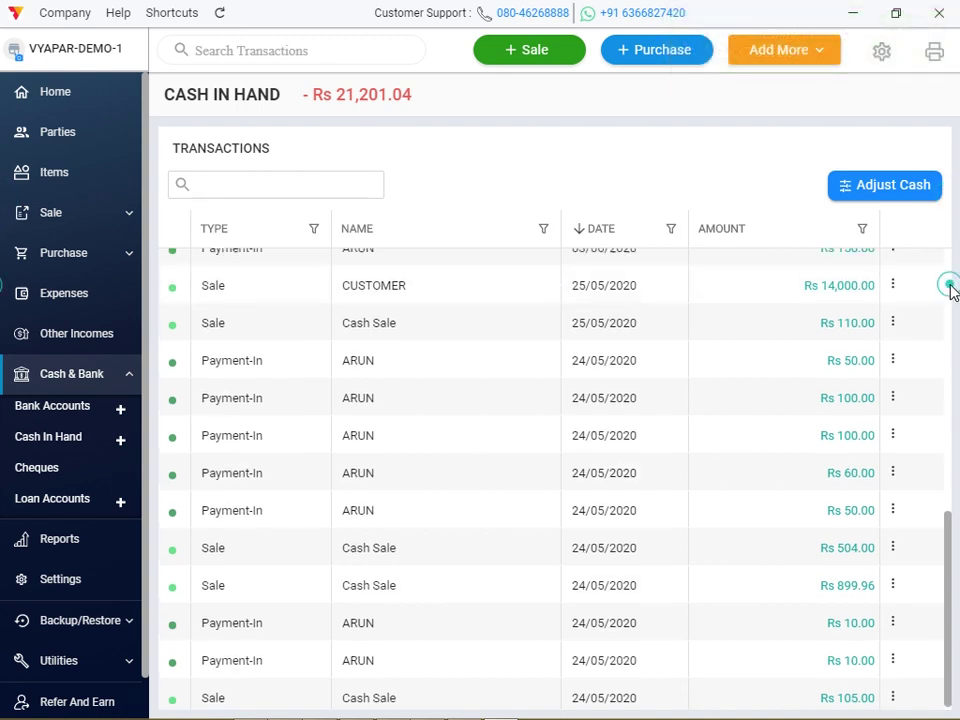
click(948, 292)
key(super+c)
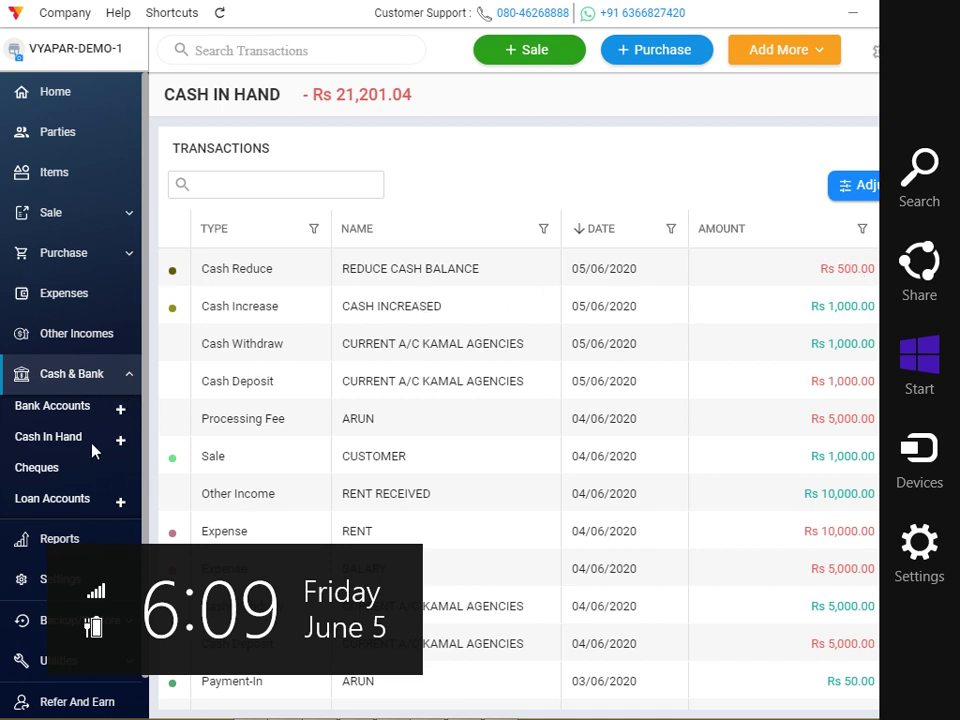
click(75, 470)
click(75, 470)
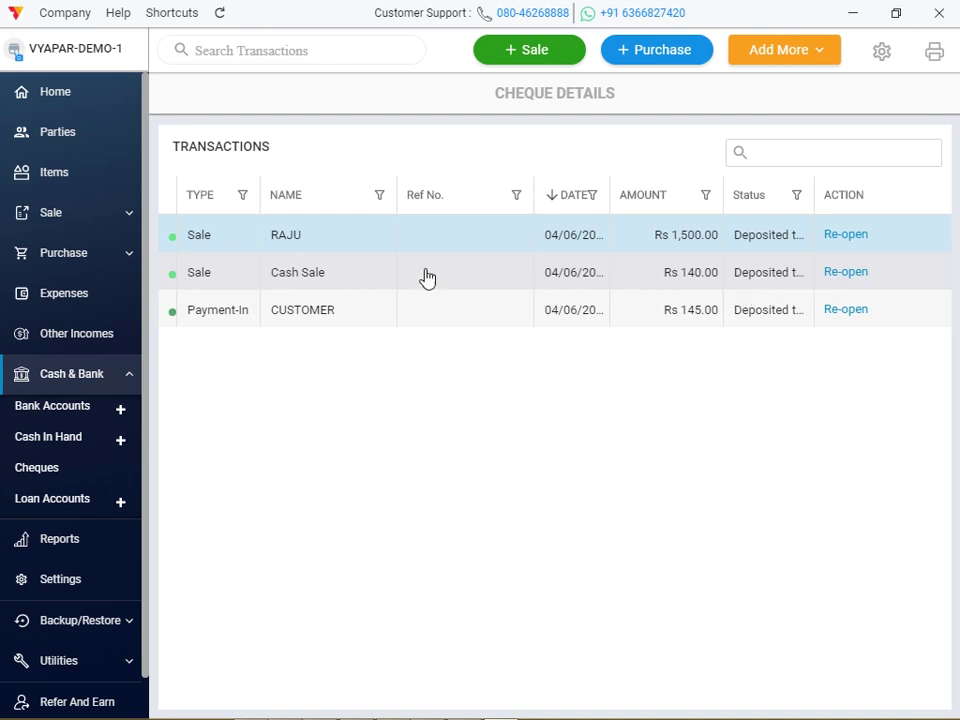
Start a new sale invoice for the chosen customer with COCONUT OIL in the first row.
click(559, 48)
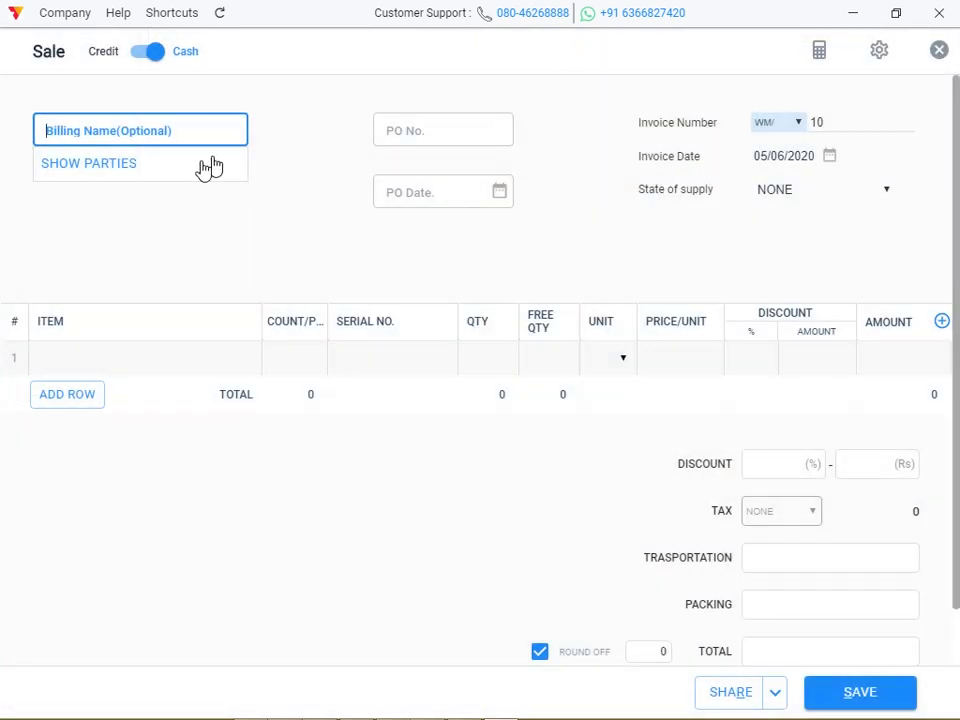
click(171, 178)
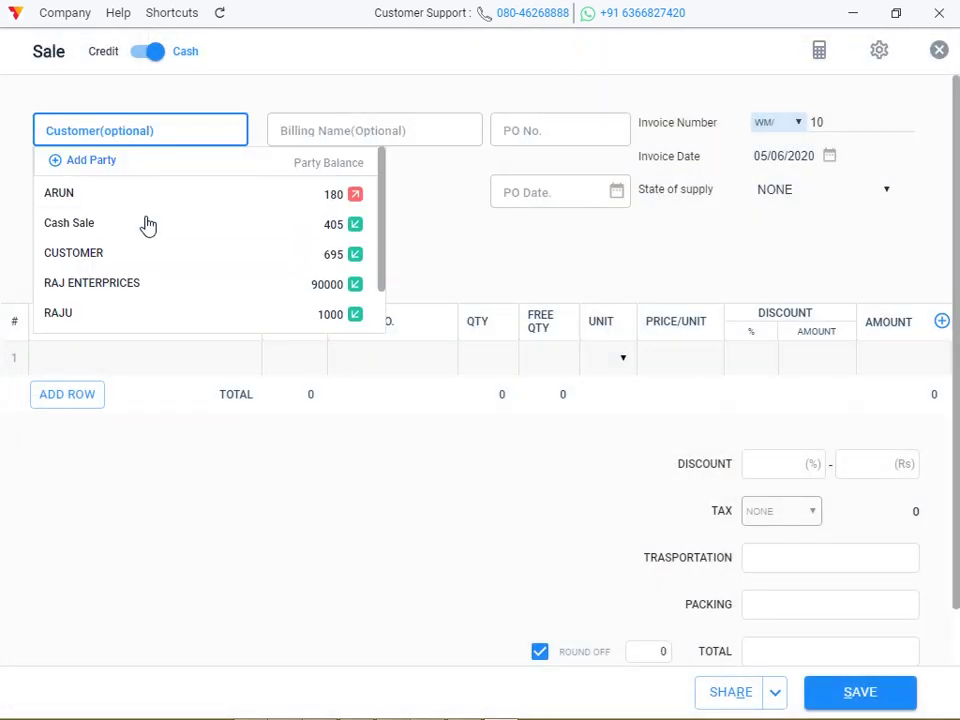
click(116, 315)
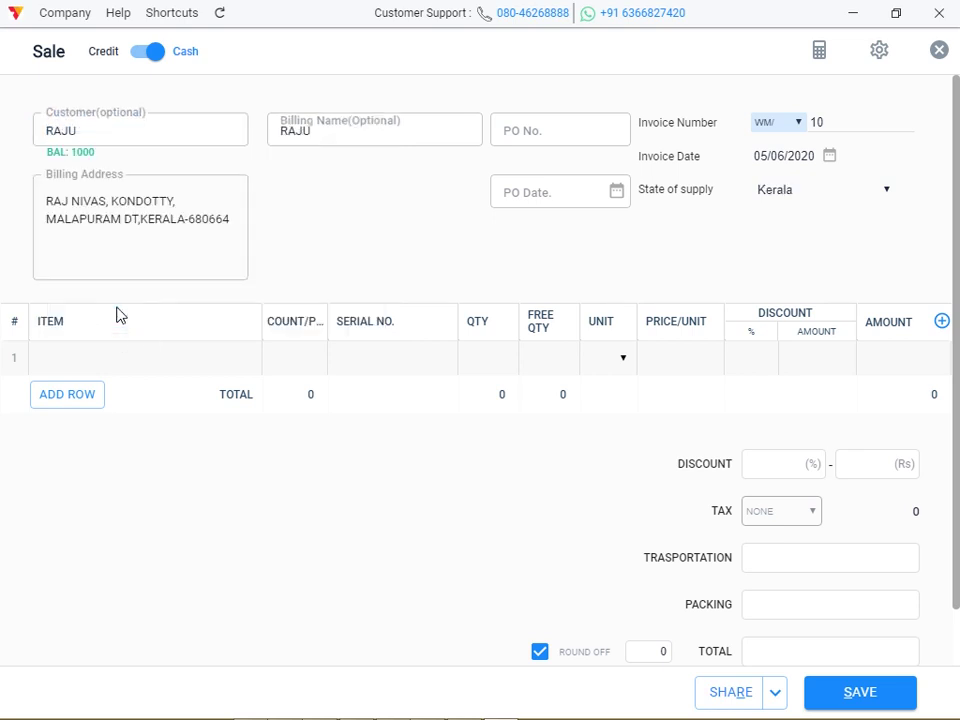
click(117, 371)
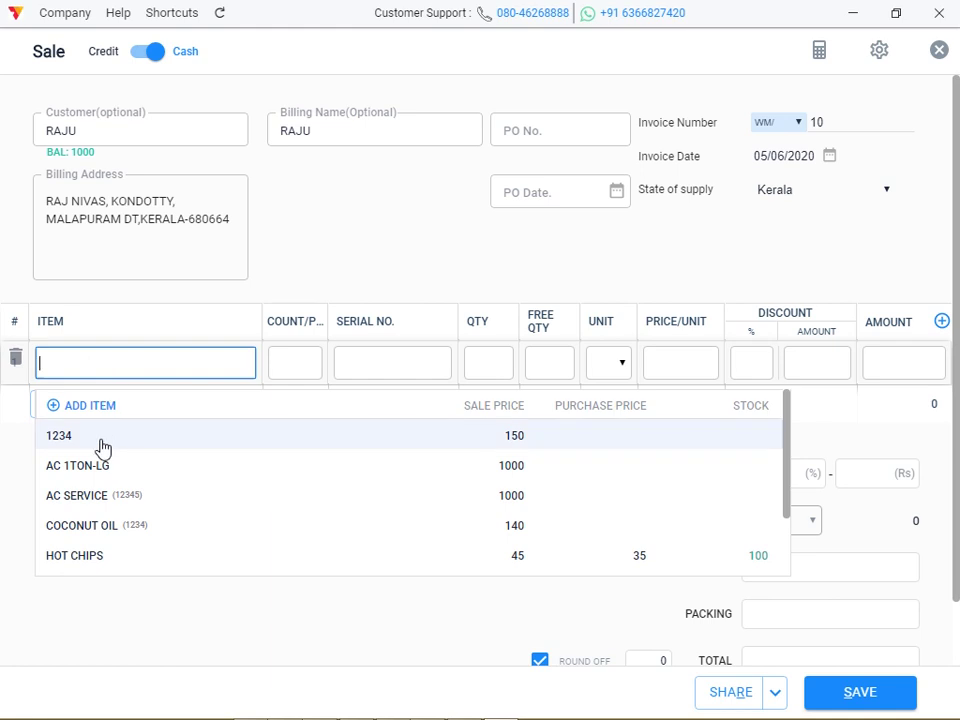
click(97, 529)
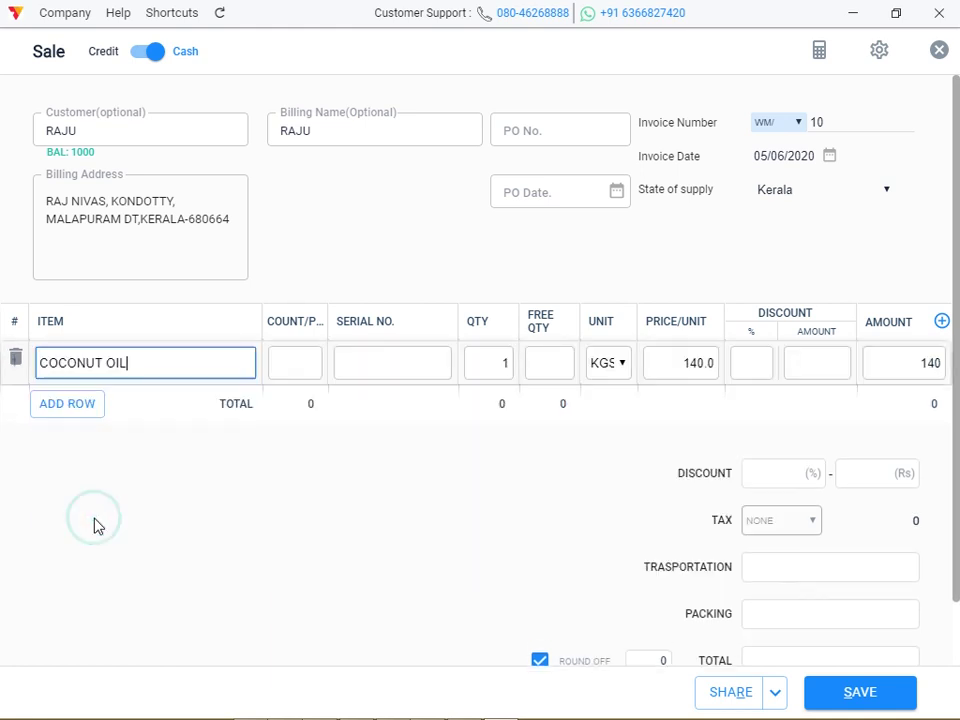
Set the COCONUT OIL quantity to 10, choose Cheque payment, and save the Rs 1,400 sale.
click(515, 363)
click(515, 363)
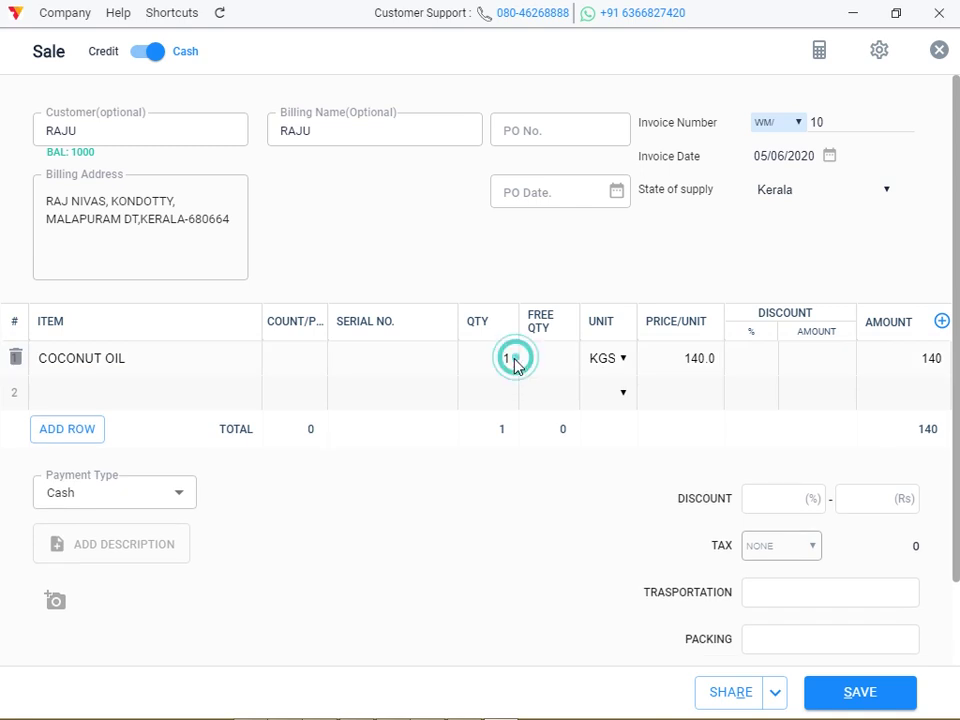
click(510, 360)
text(0)
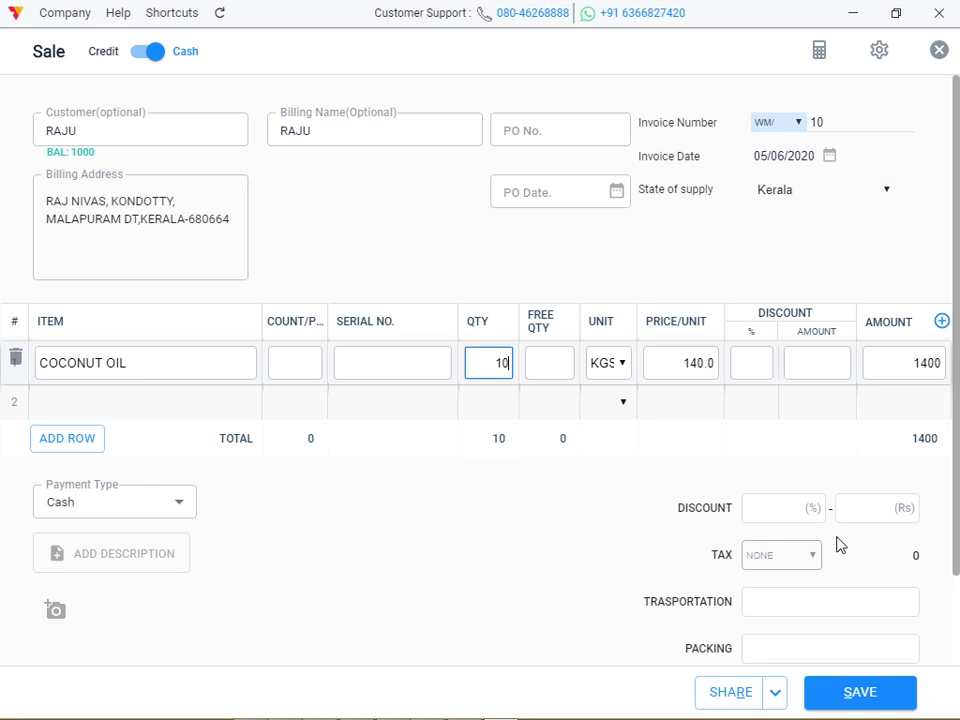
scroll(3, 636, down, 2)
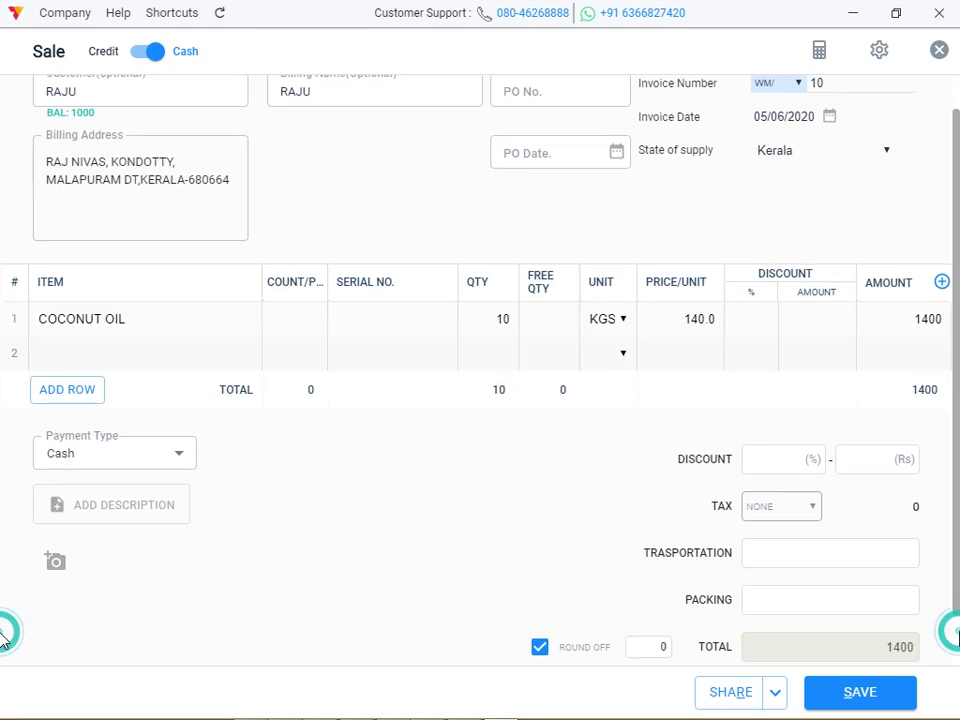
click(130, 400)
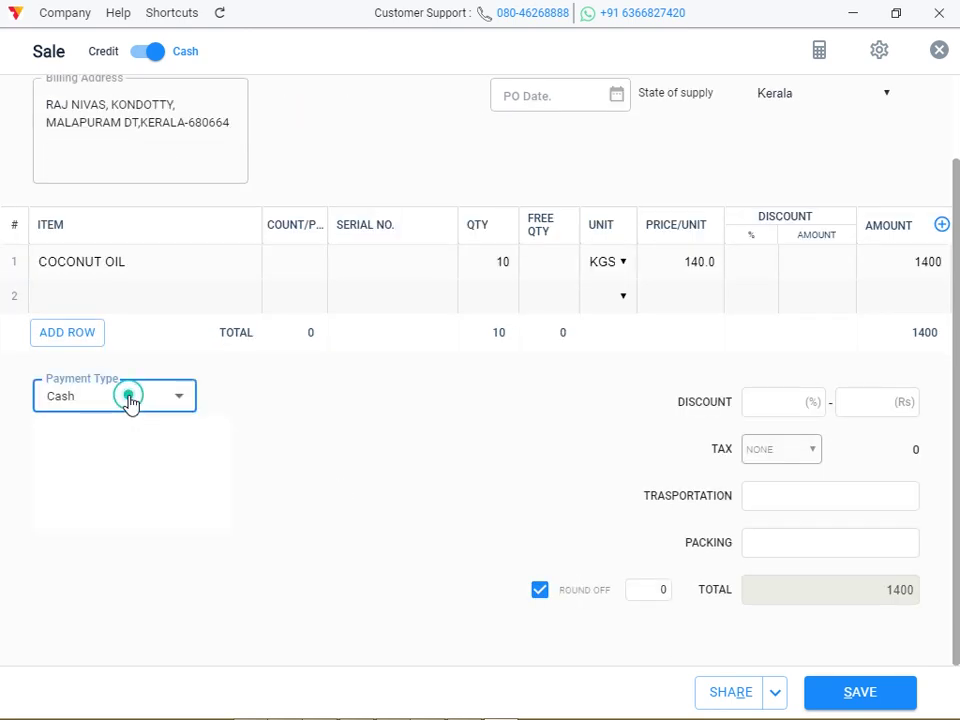
click(110, 457)
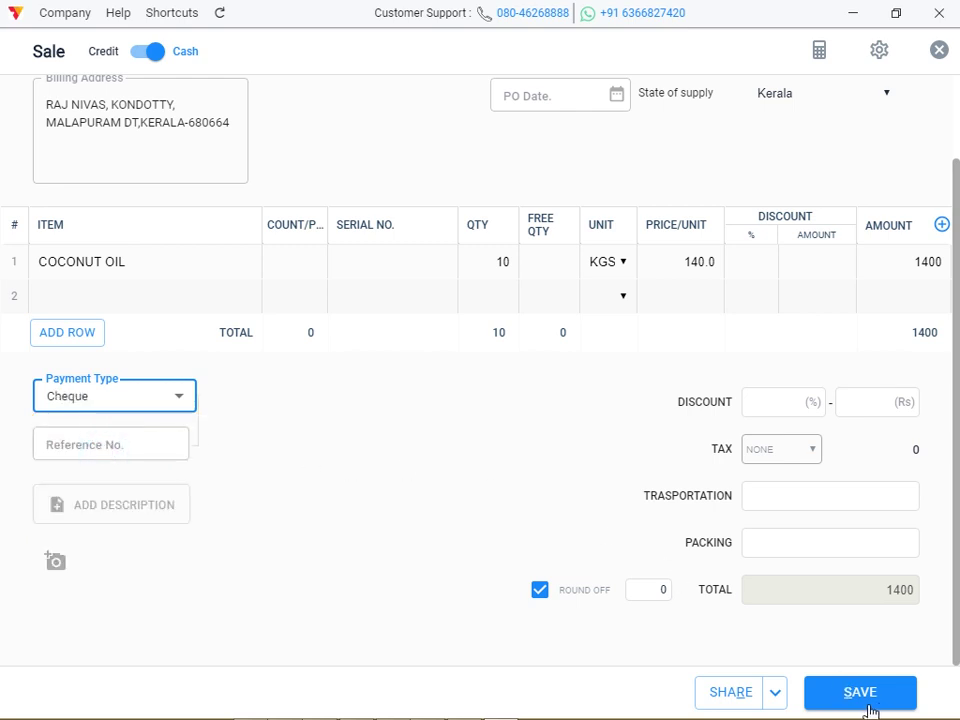
click(862, 704)
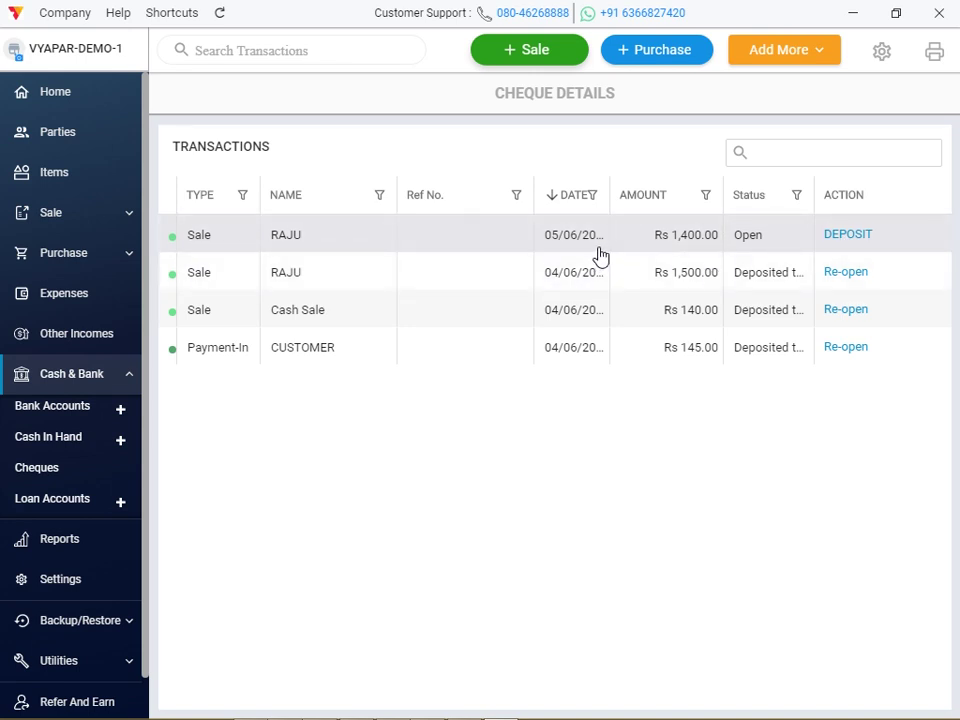
Deposit the Rs 1,400 cheque into CURRENT A/C KAMAL AGENCIES with the note 'TO BAN'.
click(852, 236)
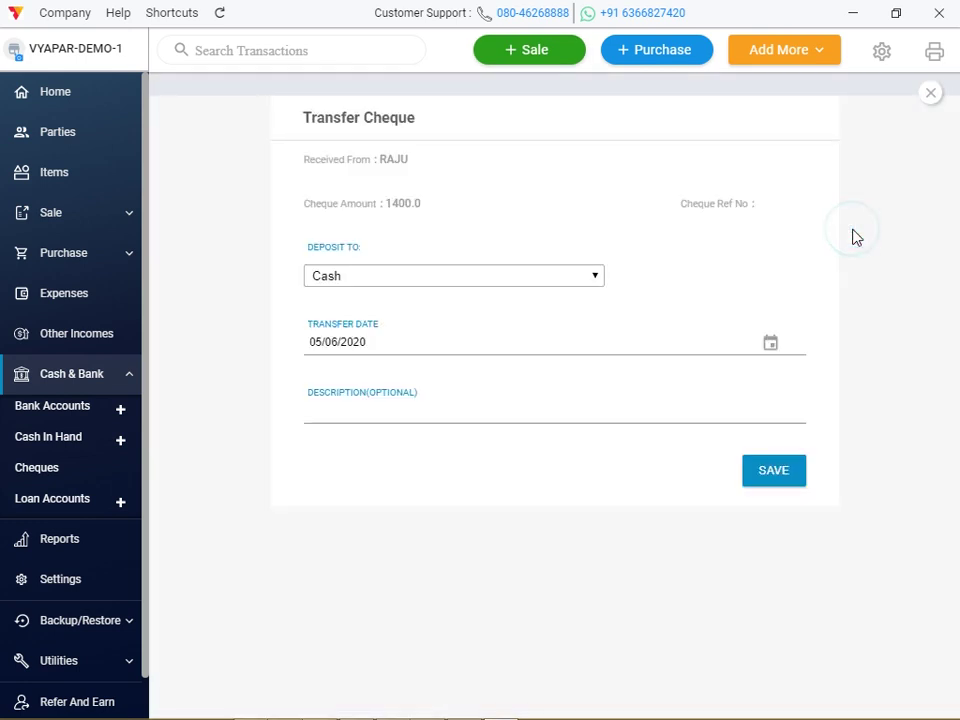
click(548, 266)
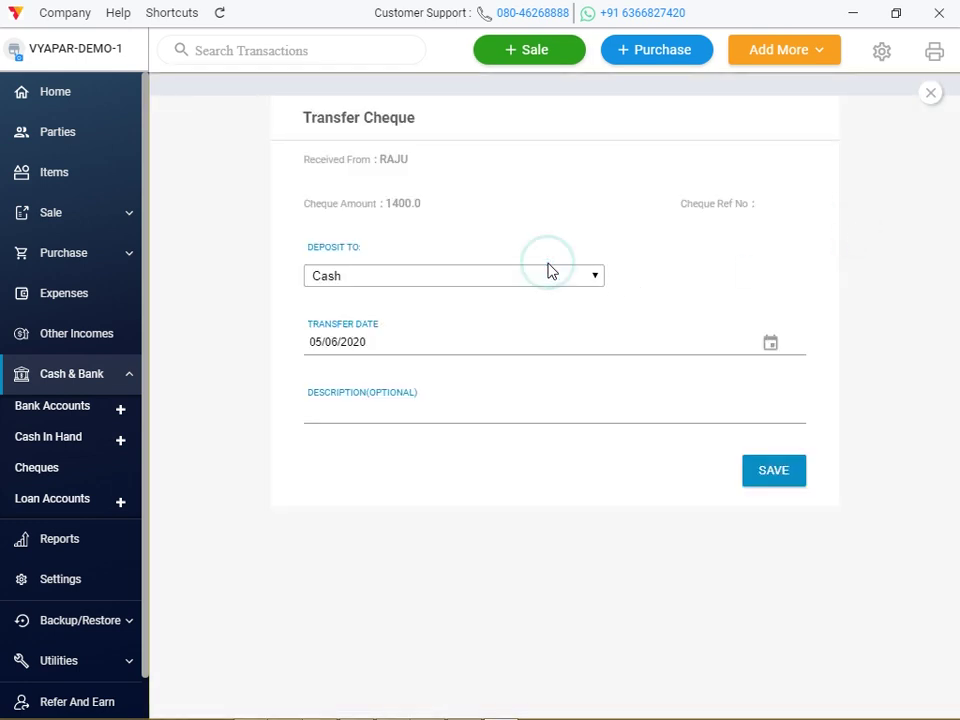
click(546, 272)
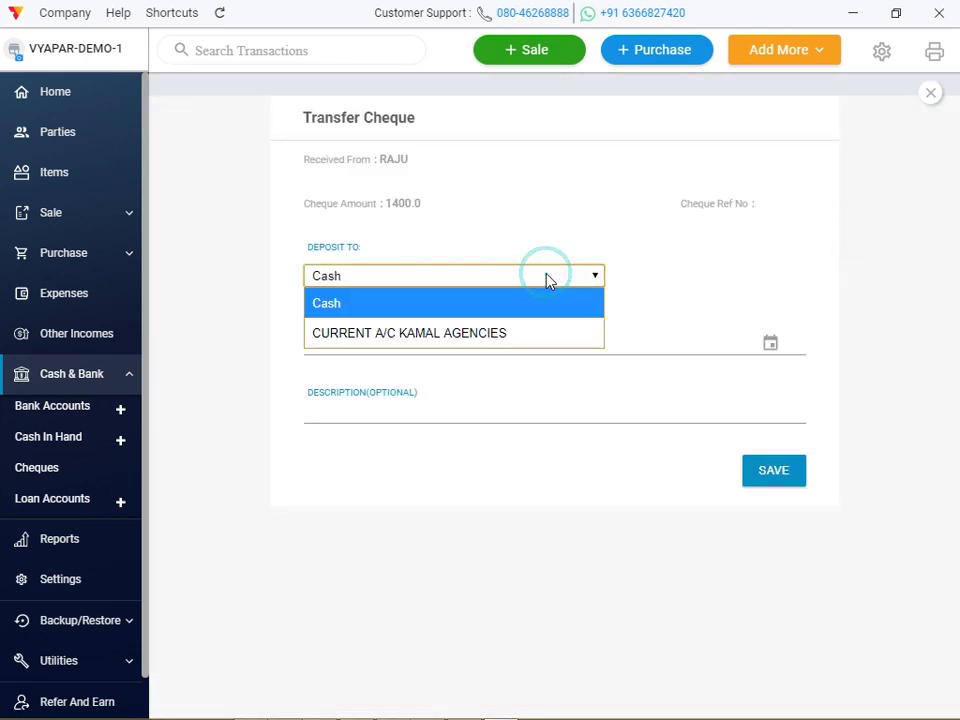
click(527, 332)
click(413, 414)
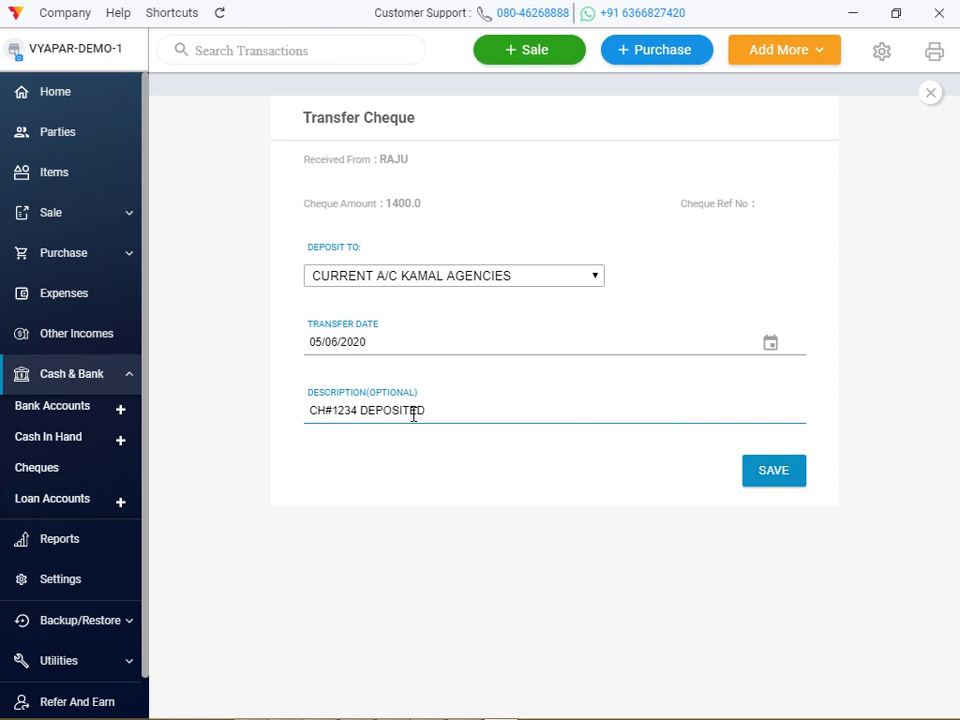
text(TO BANK)
click(765, 482)
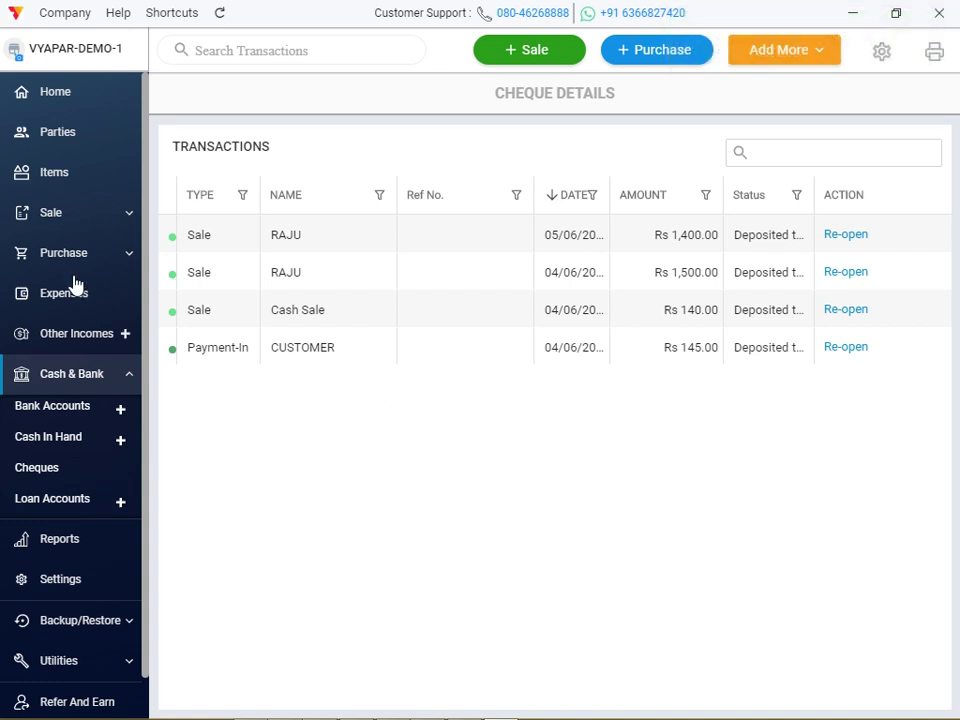
From the home dashboard's Cash & Bank card, open the CURRENT A/C KAMAL AGENCIES account to see the Rs 1,400 deposit.
click(77, 100)
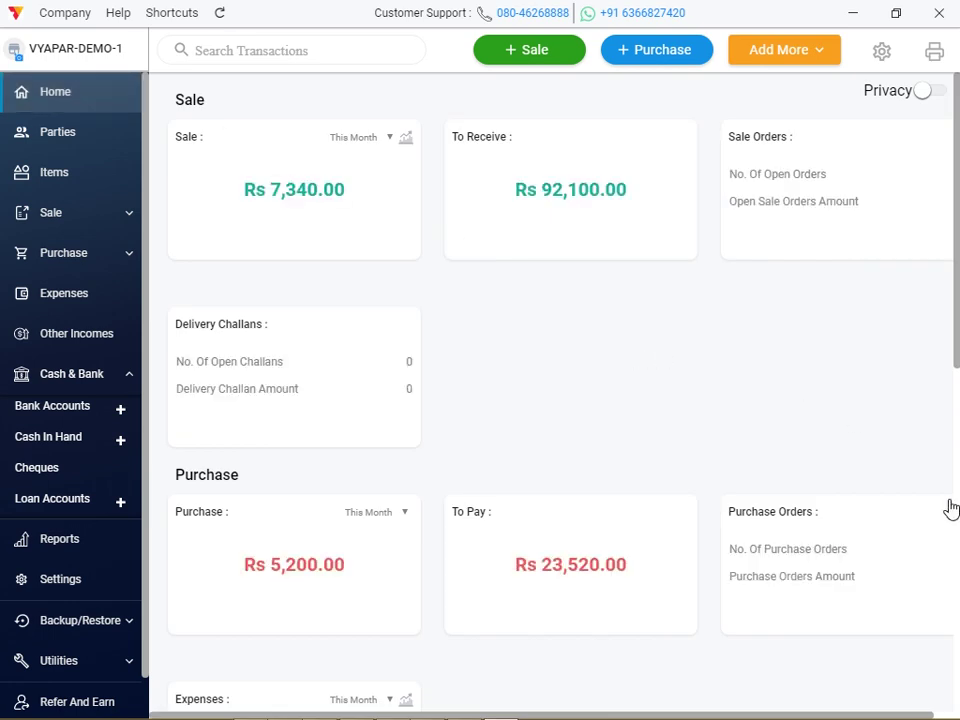
click(958, 562)
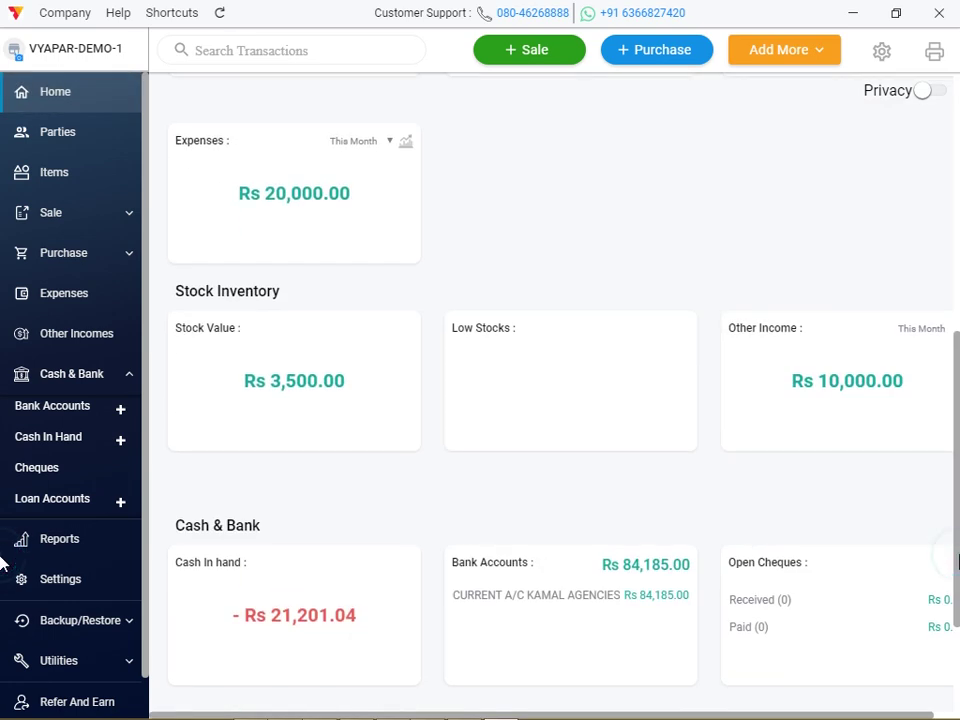
click(602, 610)
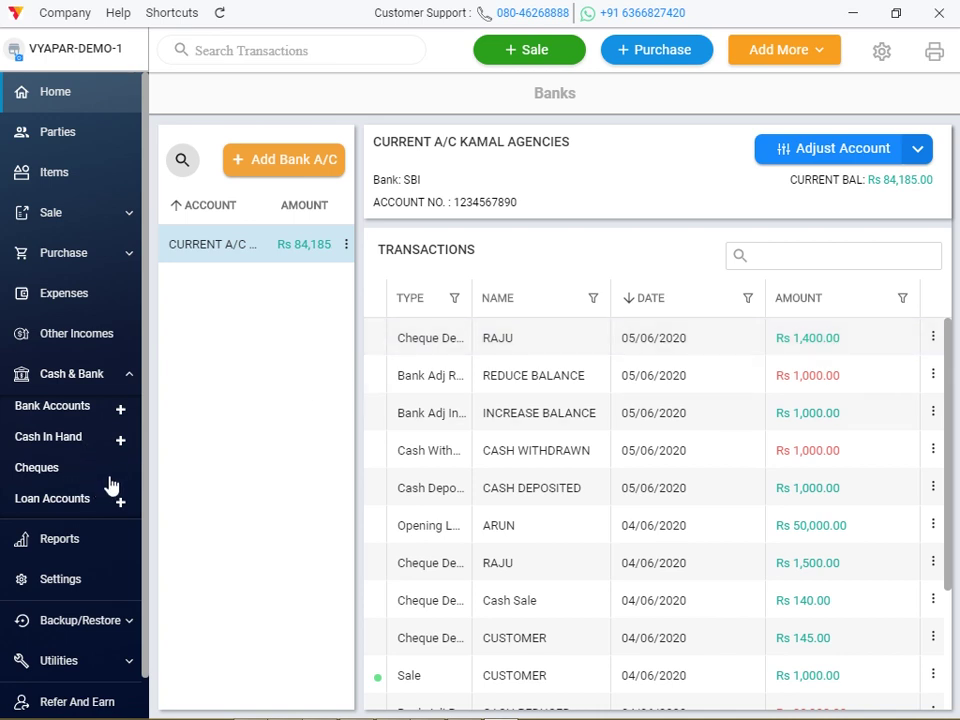
Go to Loan Accounts and start a new loan account with Add Loan A/C.
click(86, 510)
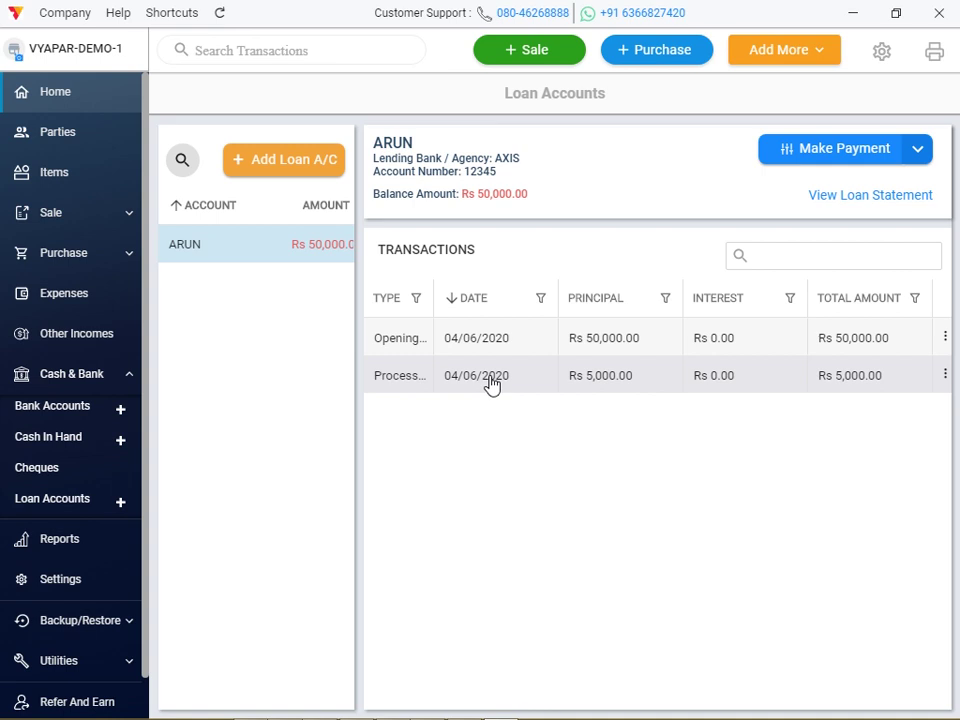
click(306, 175)
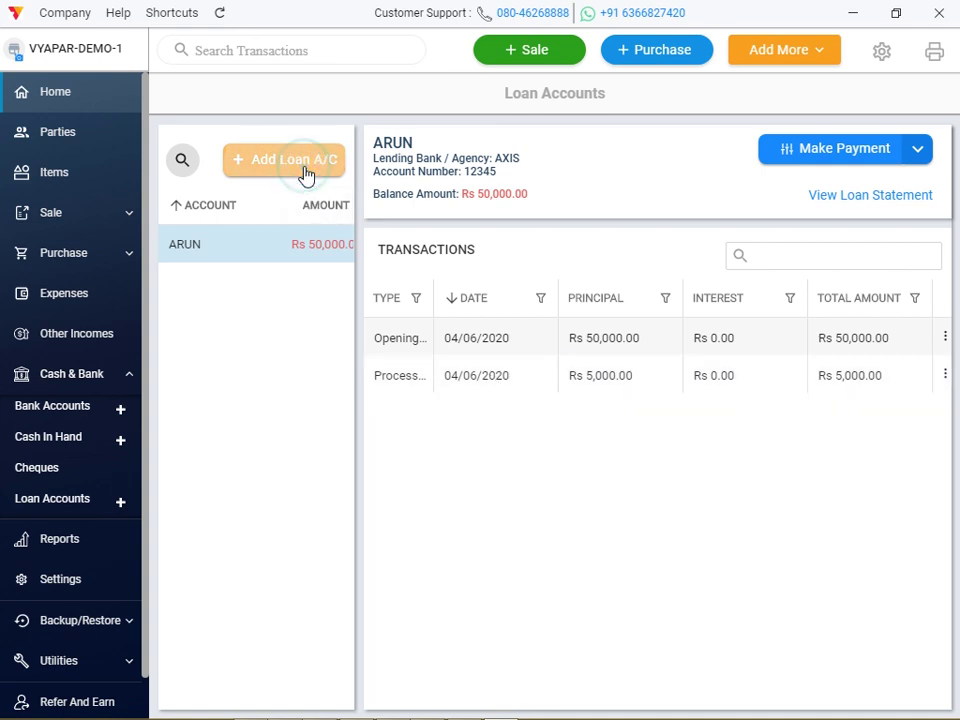
click(317, 193)
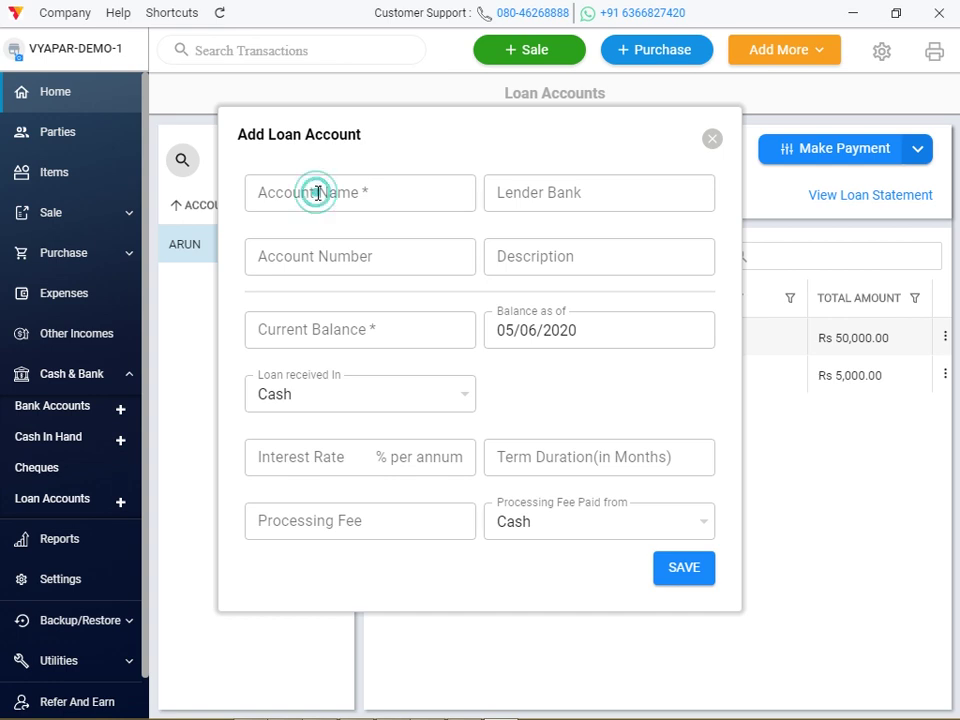
Enter the borrower's loan account name and set the lender bank to CANARA BANK.
text(A)
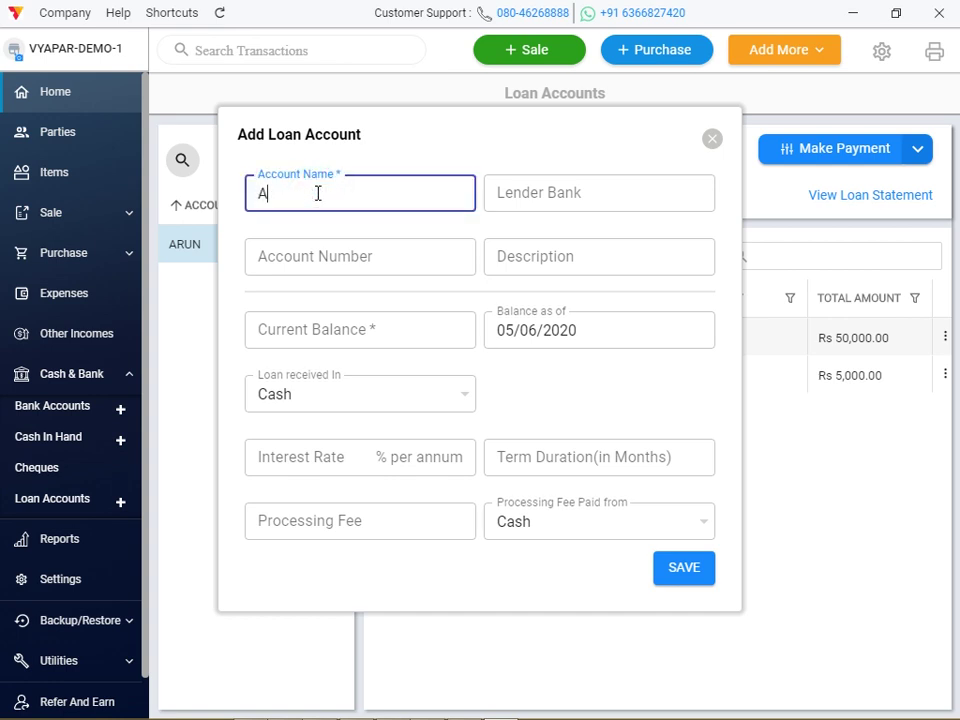
text(RUN LOAN AC/C)
click(520, 207)
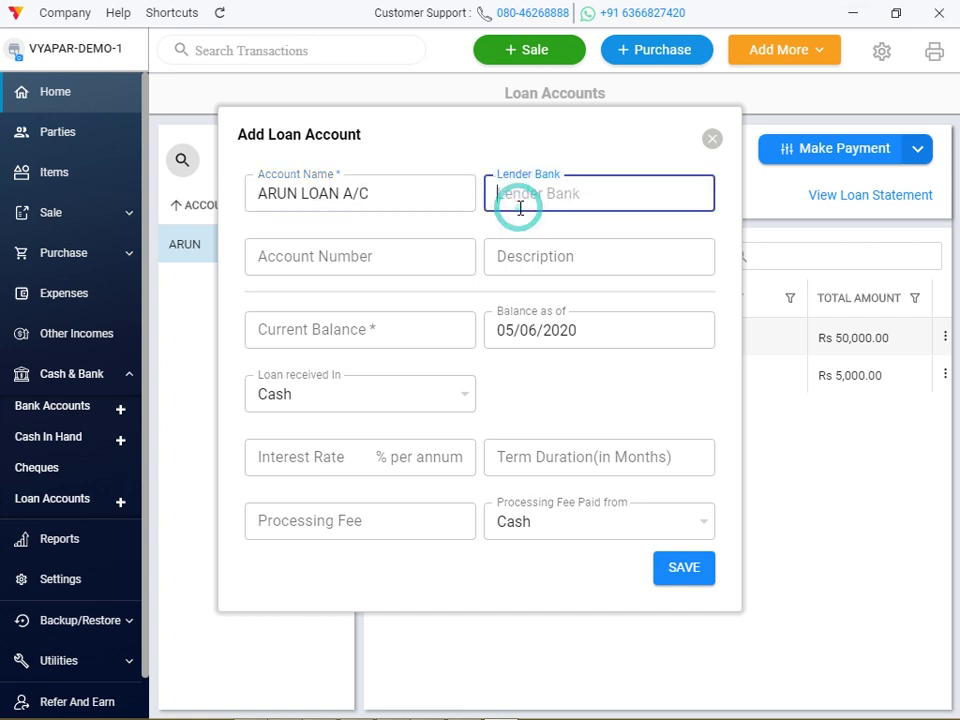
text(CANARA BANK)
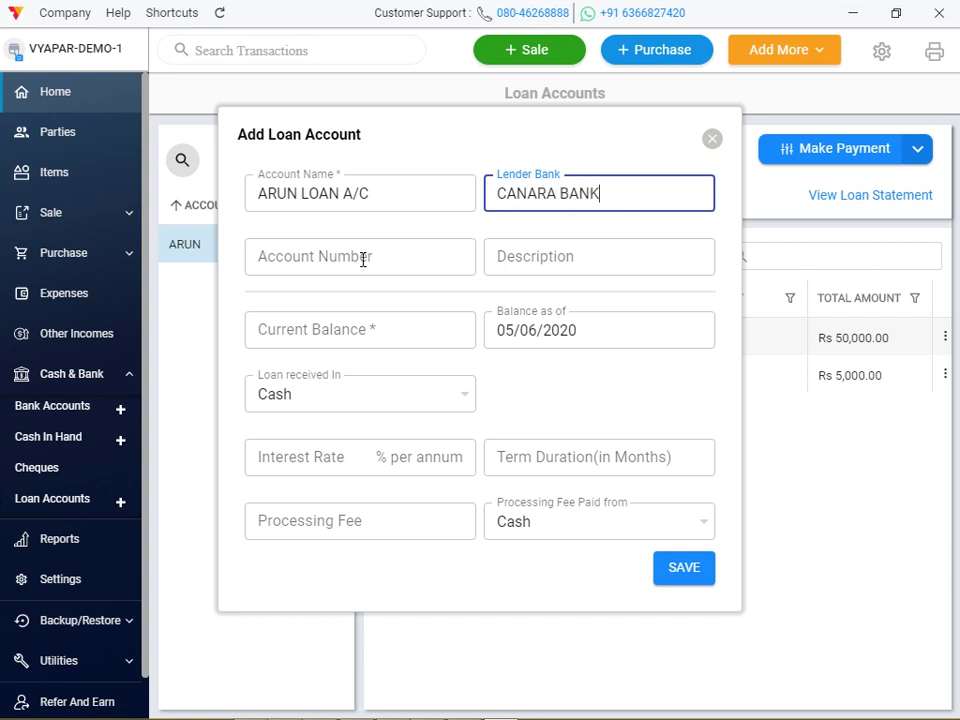
Fill in the loan account number and begin a C/B current-account description.
click(362, 258)
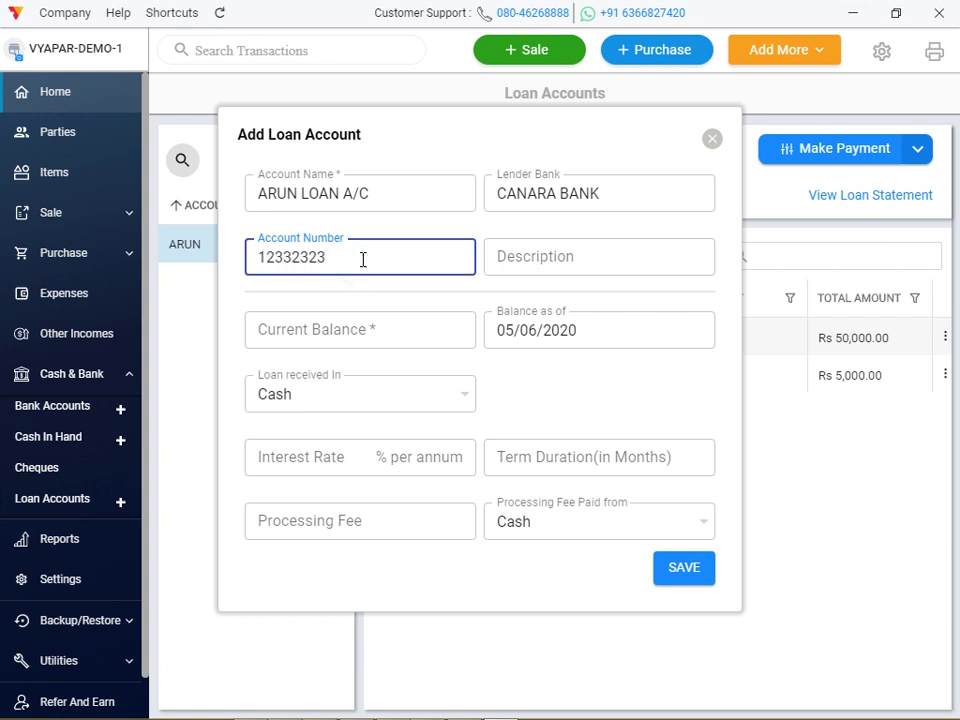
click(538, 273)
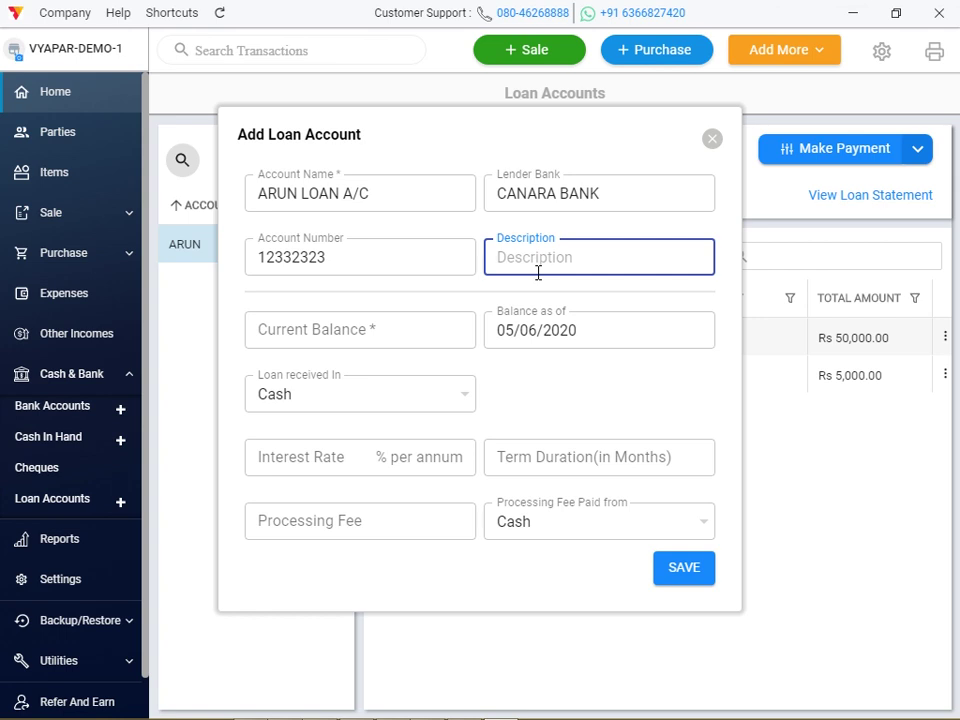
text(C)
text(/B)
text(=CURR)
key(BackSpace)
key(BackSpace)
key(BackSpace)
key(BackSpace)
text(CURRENT A)
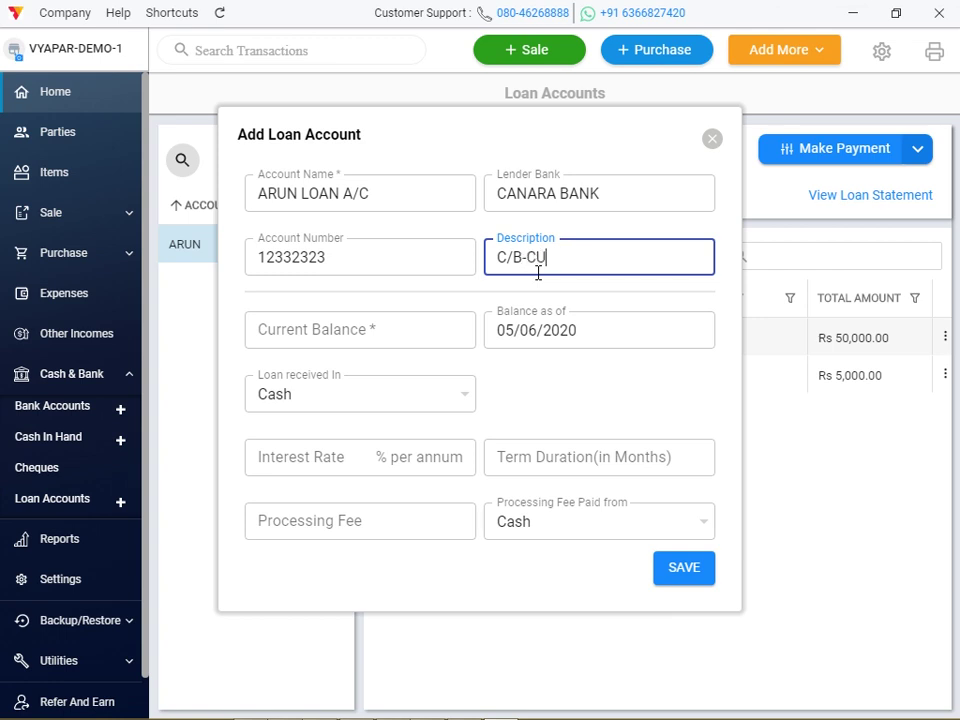
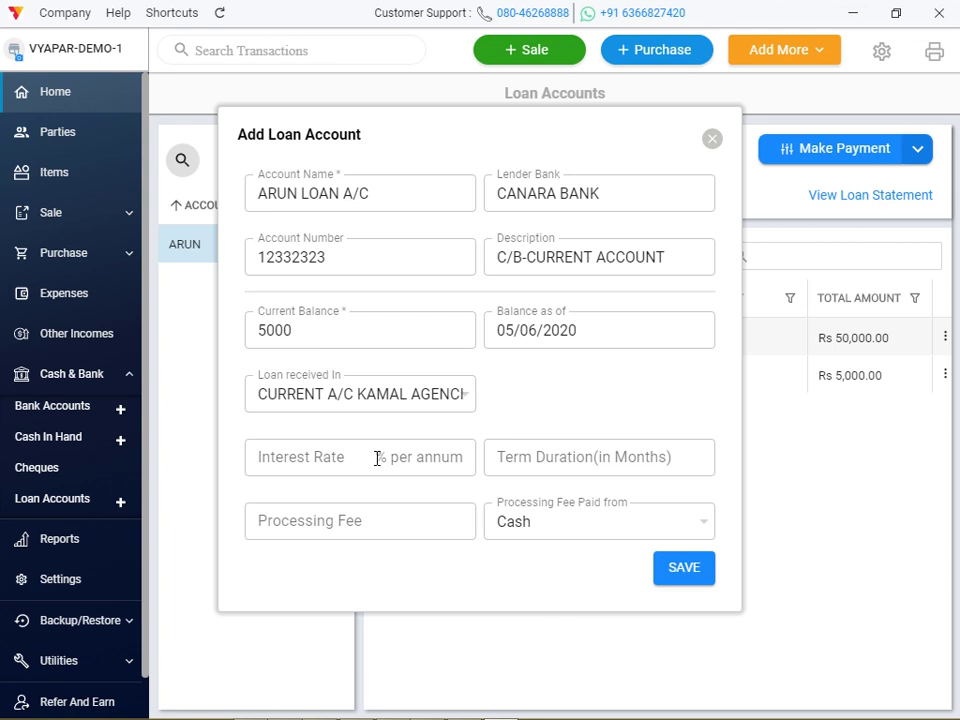
Enter 15% interest, a 60-month term and a 2000 processing fee for the Canara Bank loan.
click(345, 463)
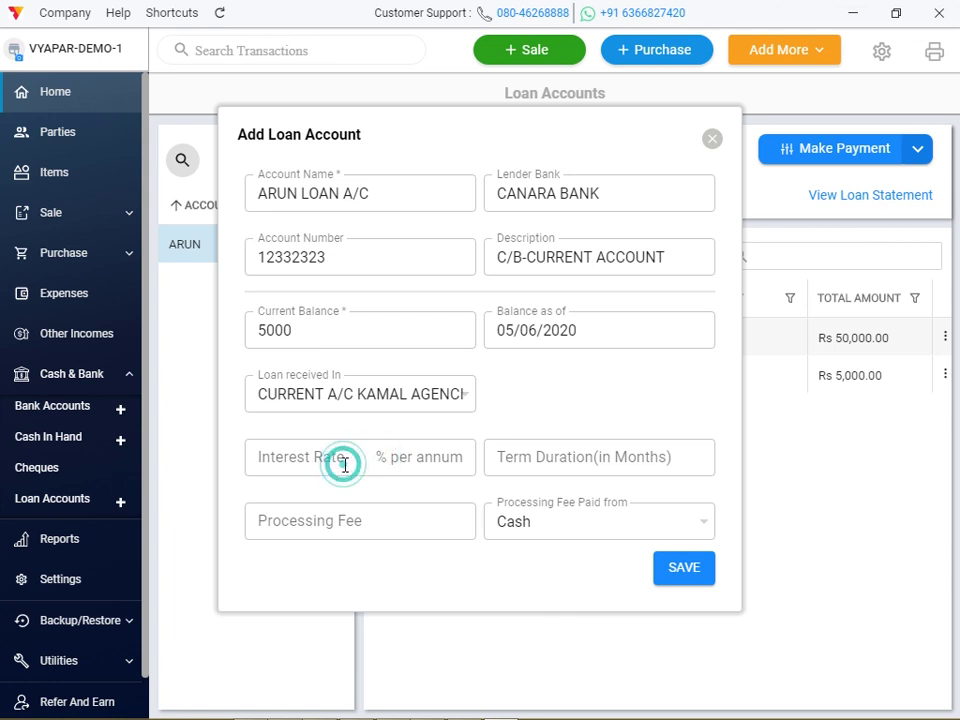
text(15)
click(514, 458)
text(60)
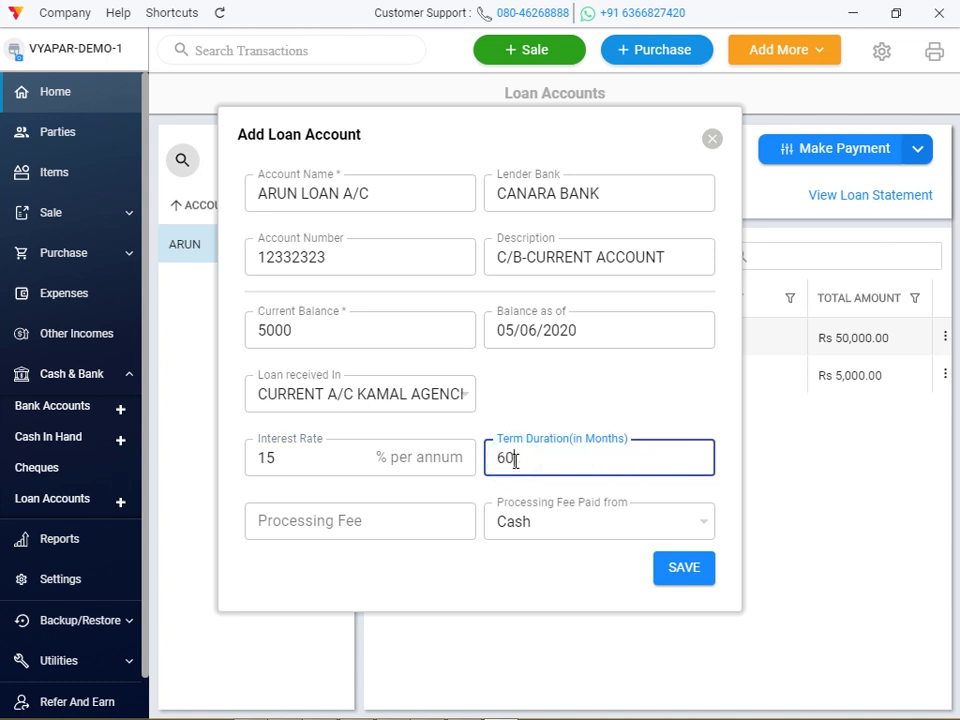
click(375, 519)
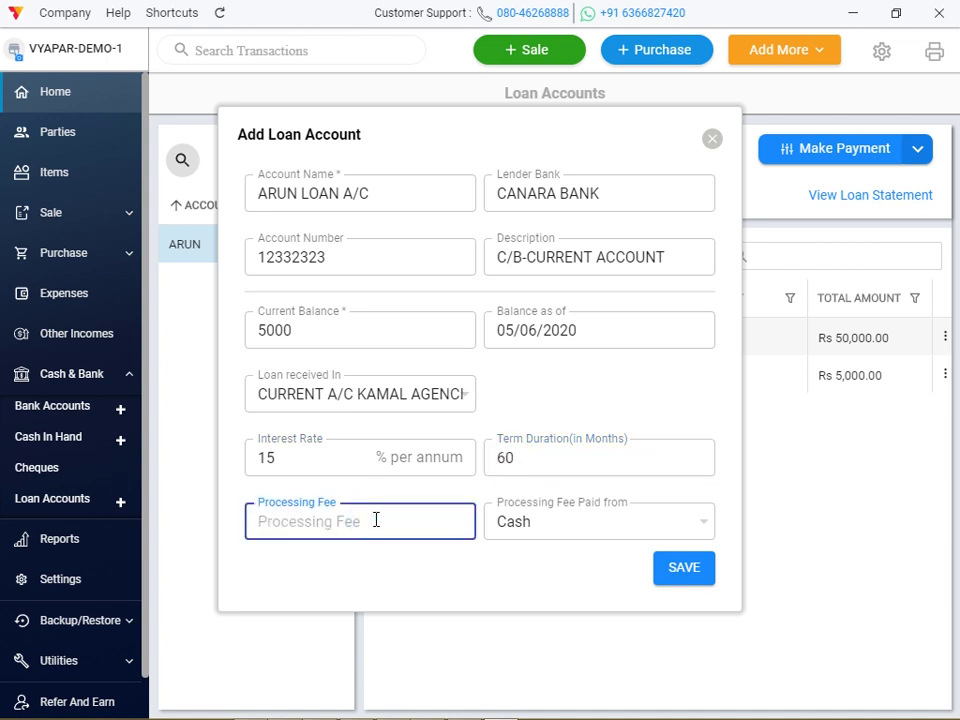
text(2000)
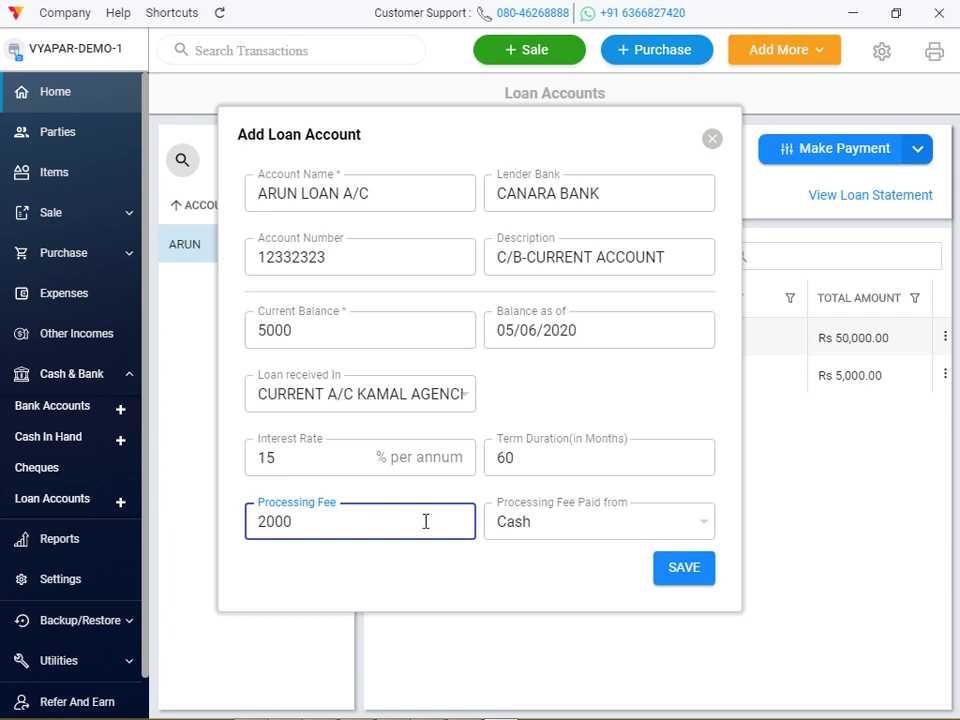
Pay the fee from CURRENT A/C KAMAL AGENCIES, save the loan and view its details.
click(560, 529)
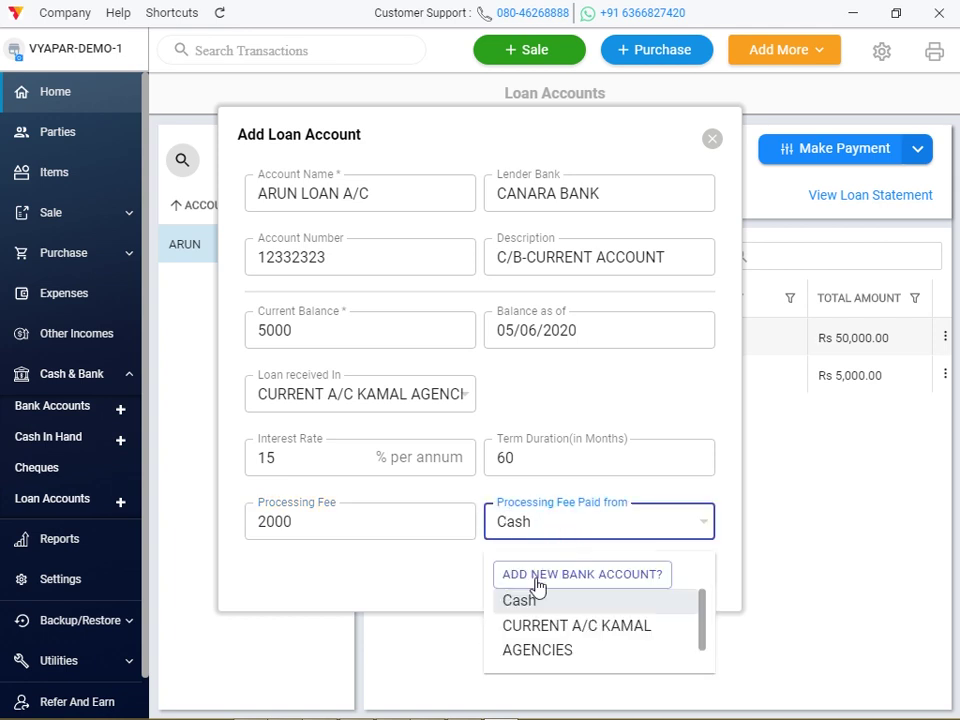
click(538, 625)
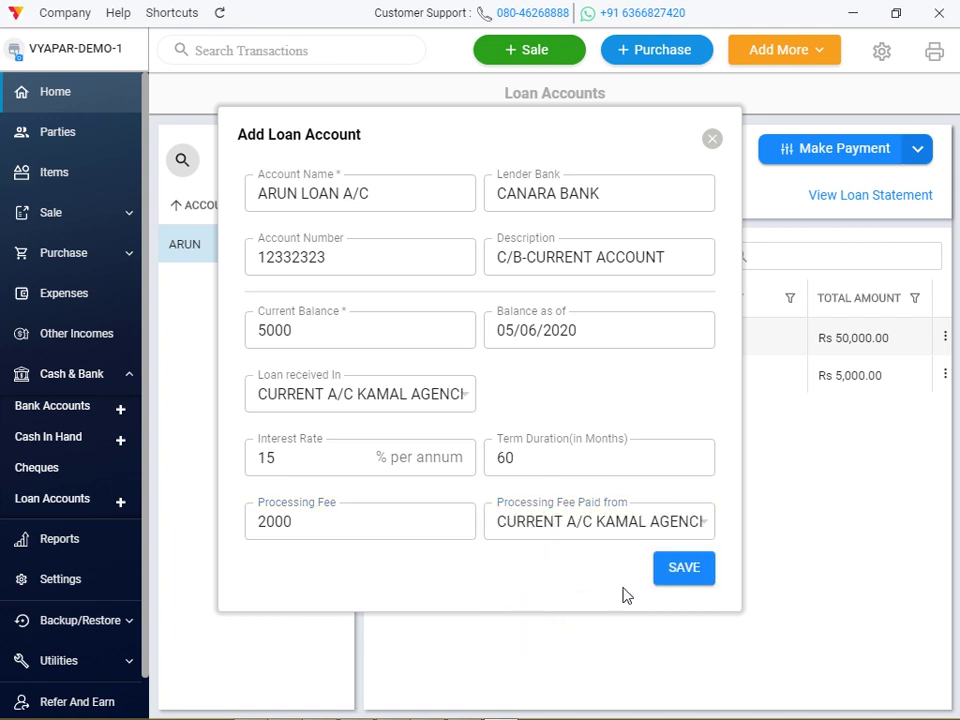
click(702, 571)
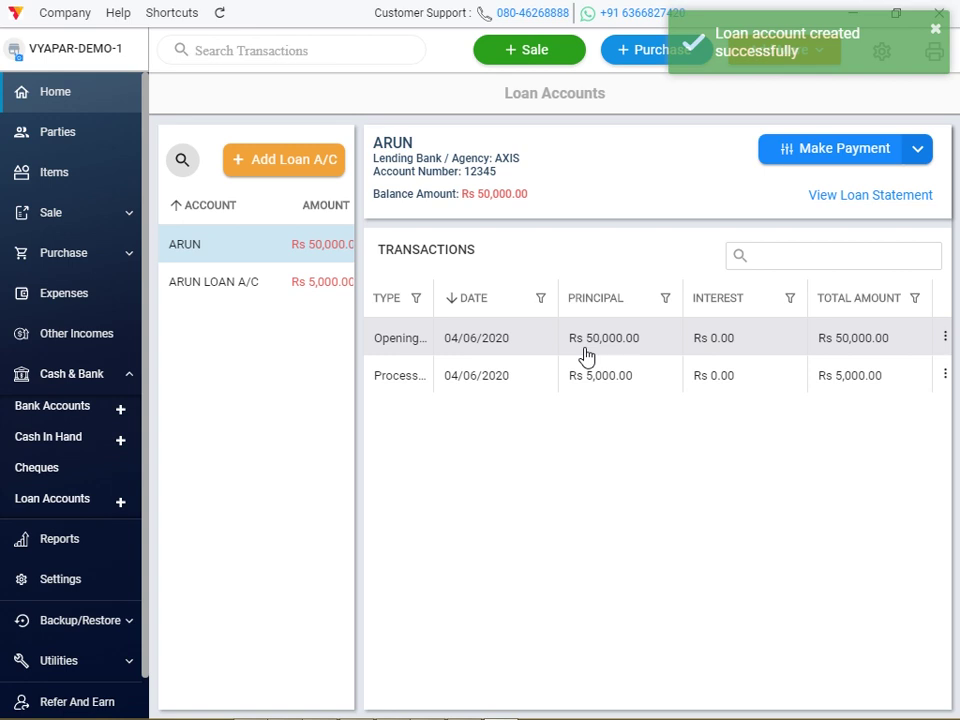
click(265, 283)
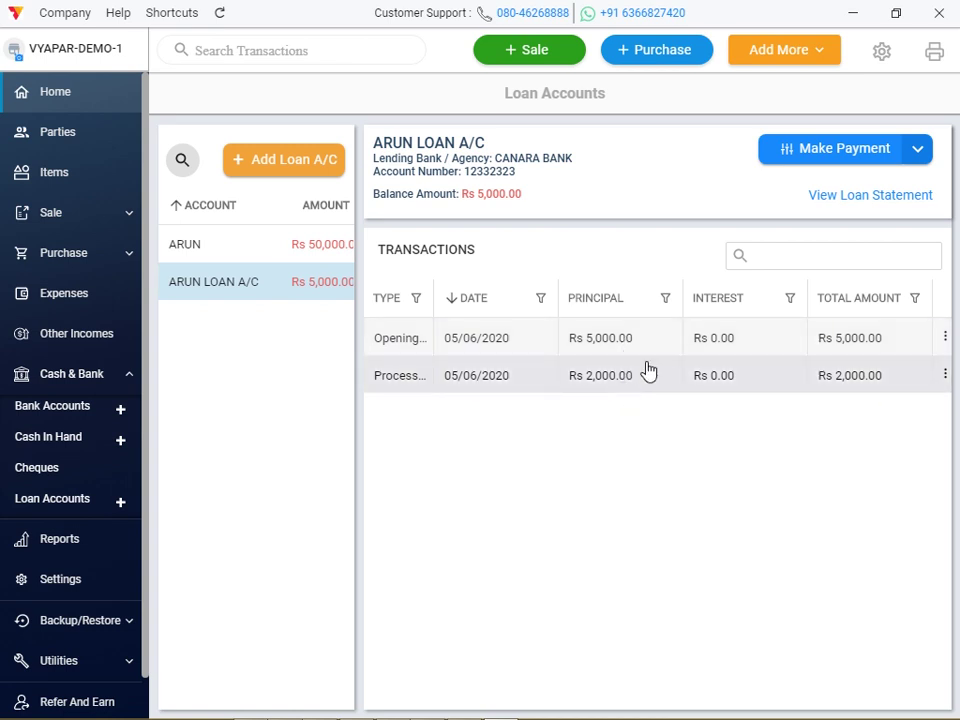
Start a loan repayment of 500 principal and 400 interest.
click(826, 165)
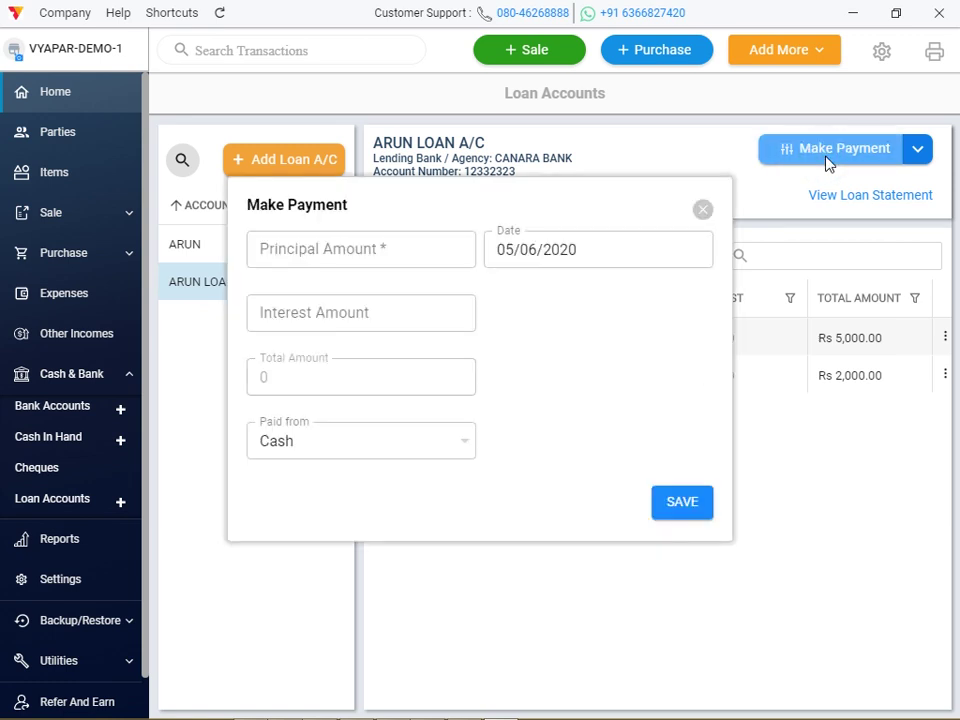
click(368, 252)
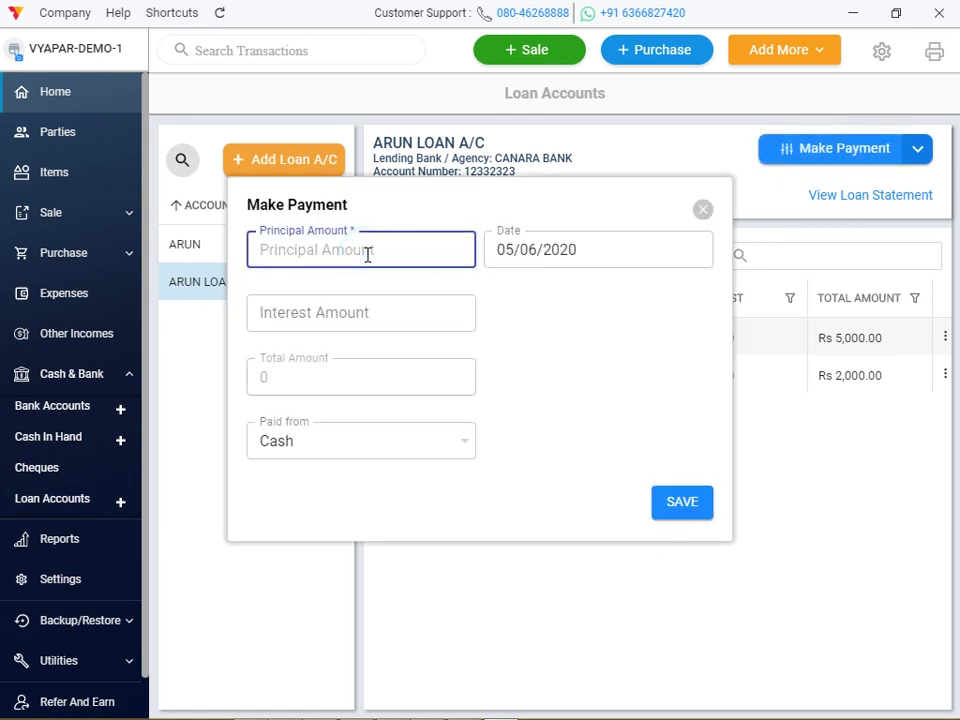
text(500)
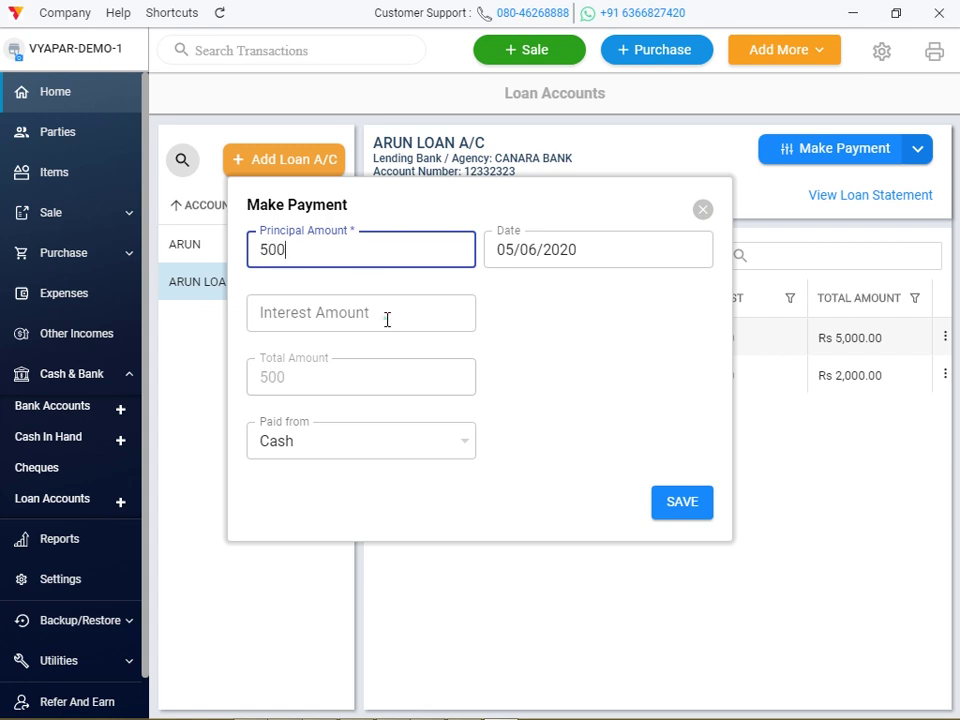
click(387, 319)
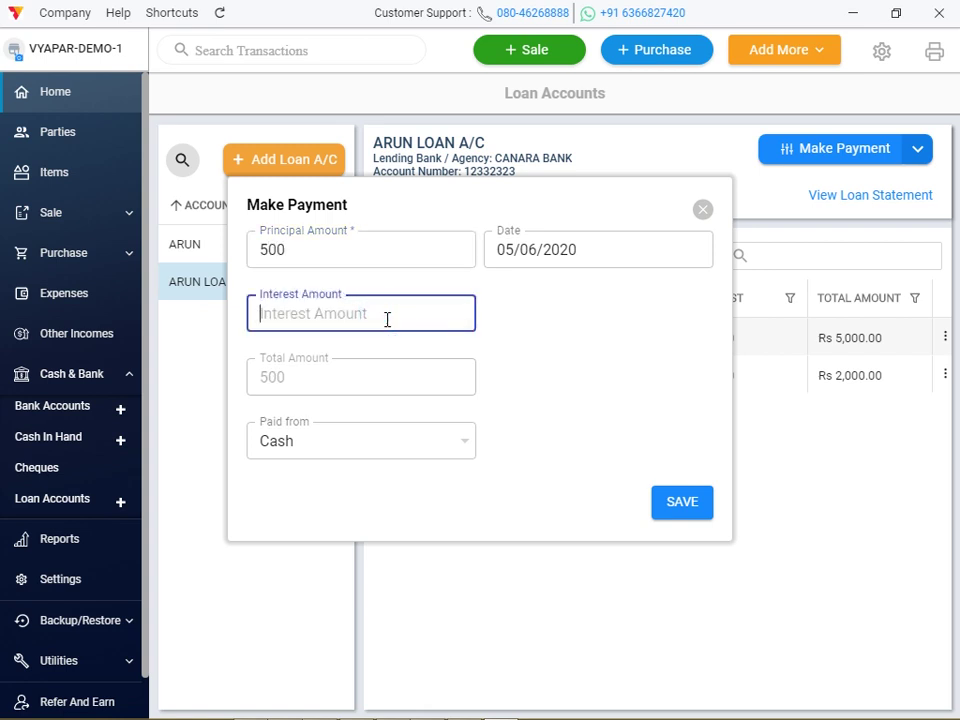
text(400)
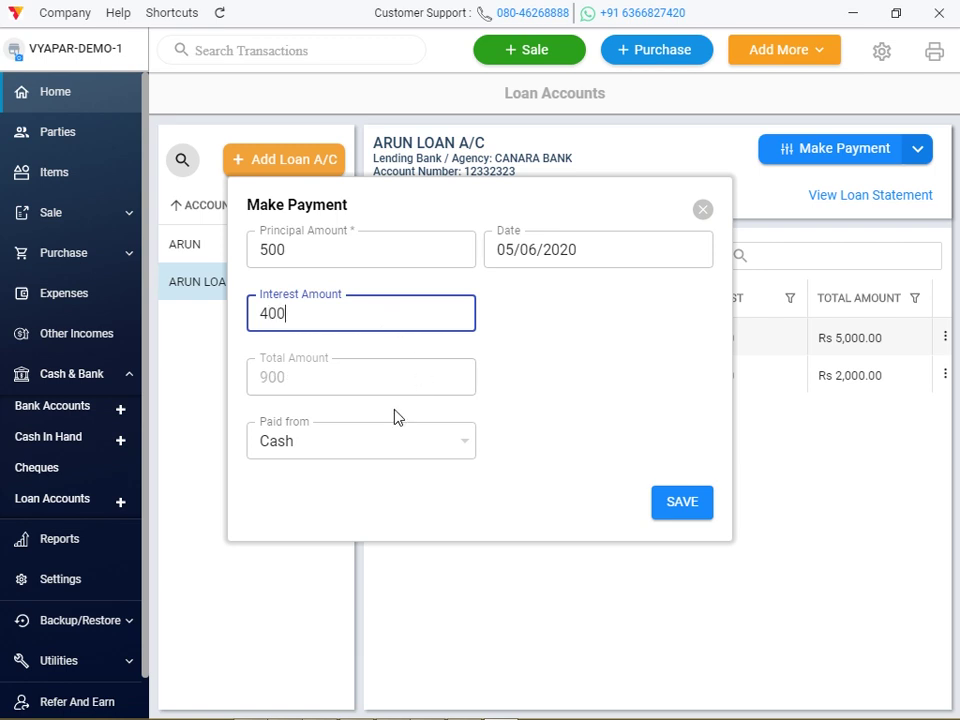
Pay the 900 EMI from CURRENT A/C KAMAL AGENCIES, save it and go to Reports.
click(351, 441)
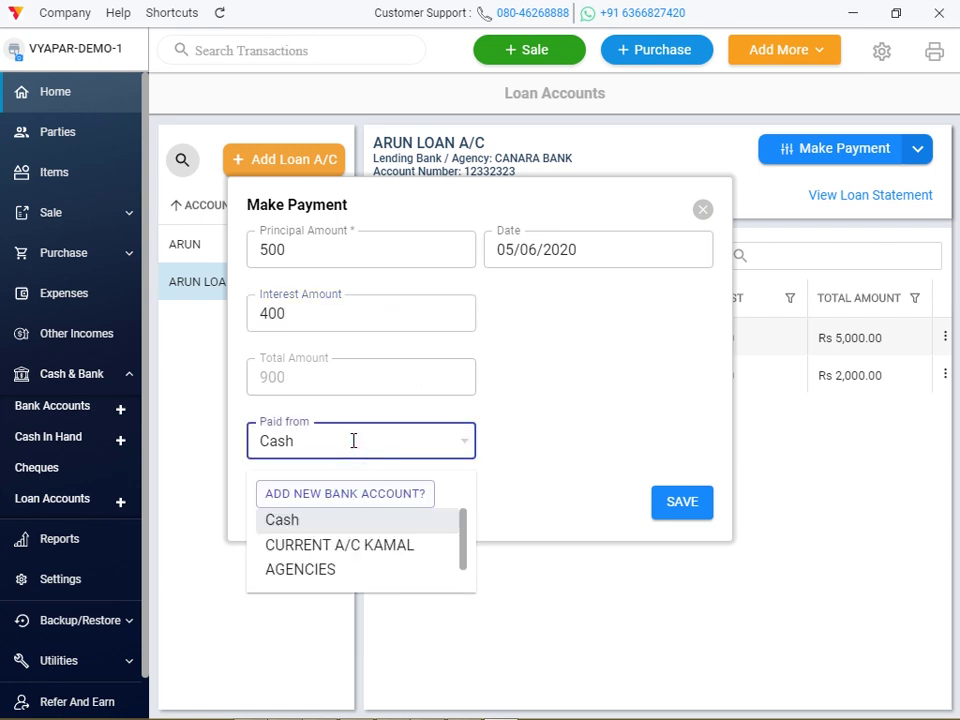
click(337, 543)
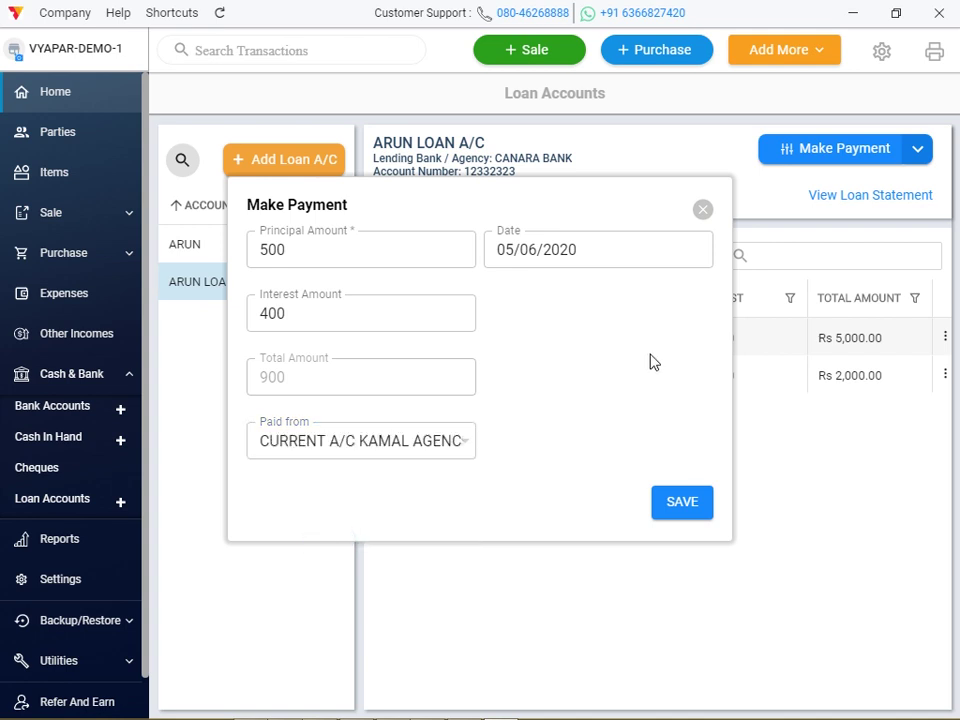
click(674, 500)
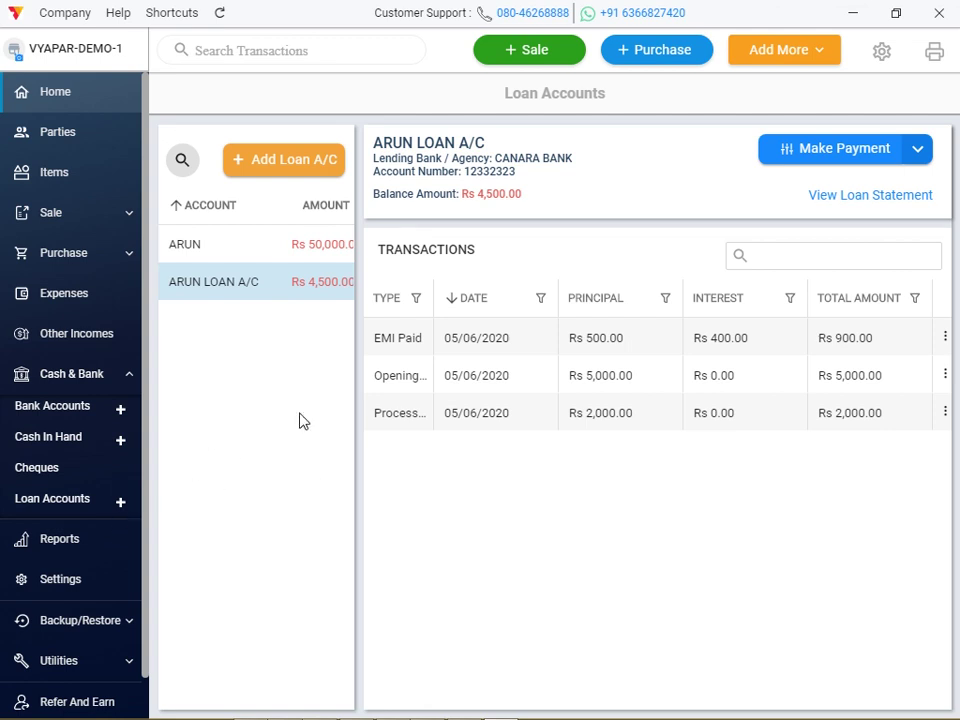
click(70, 545)
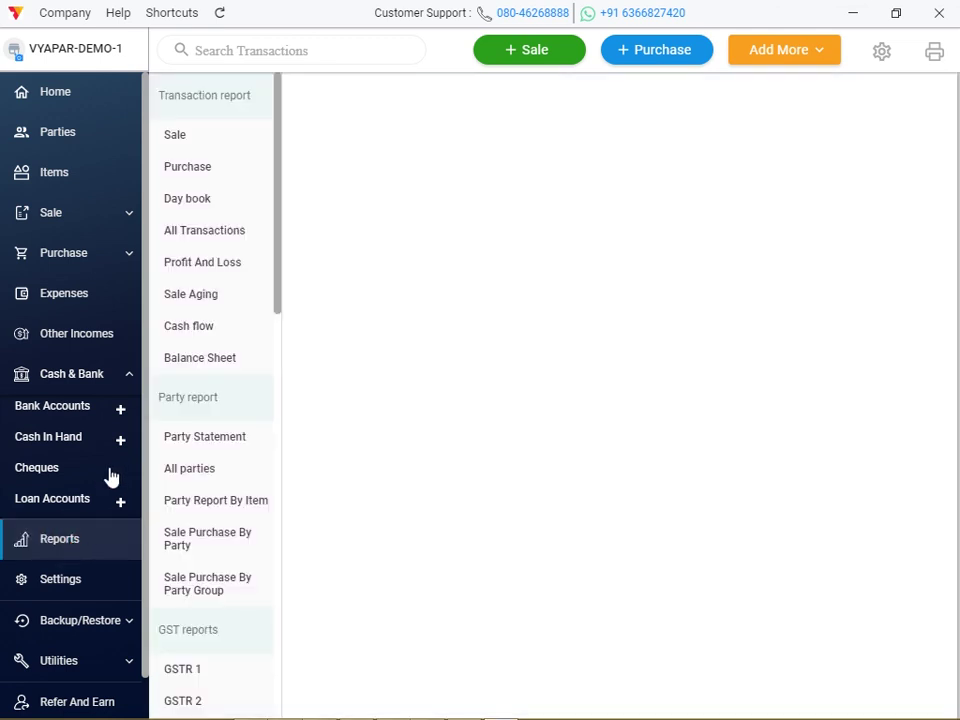
Open the Sale transaction report and bring up CUSTOMER's credit note no. 1.
click(177, 148)
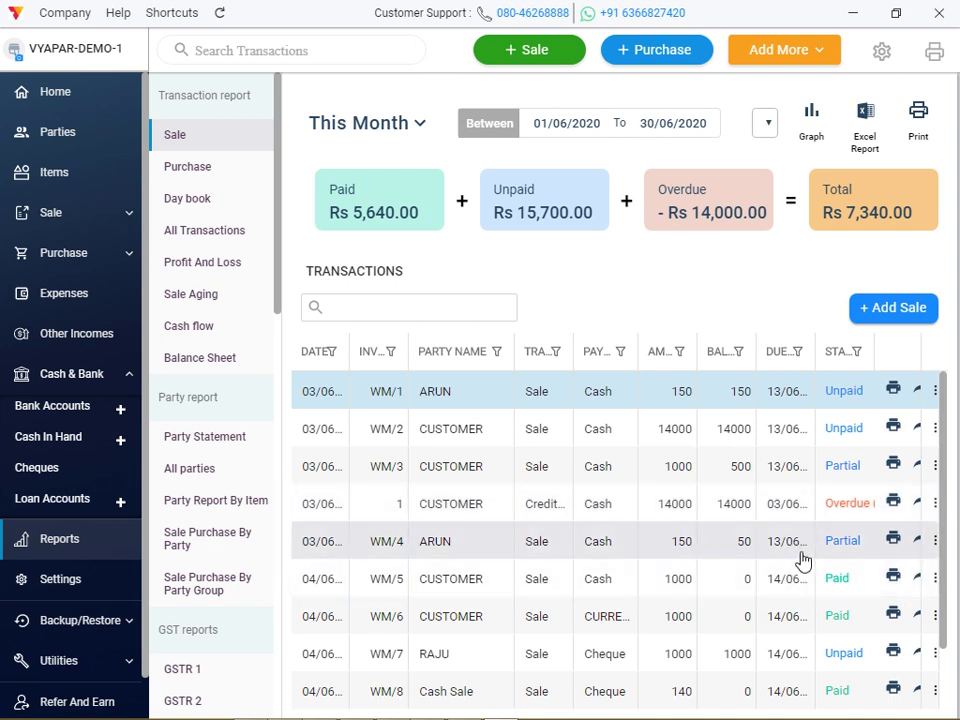
click(793, 504)
click(793, 504)
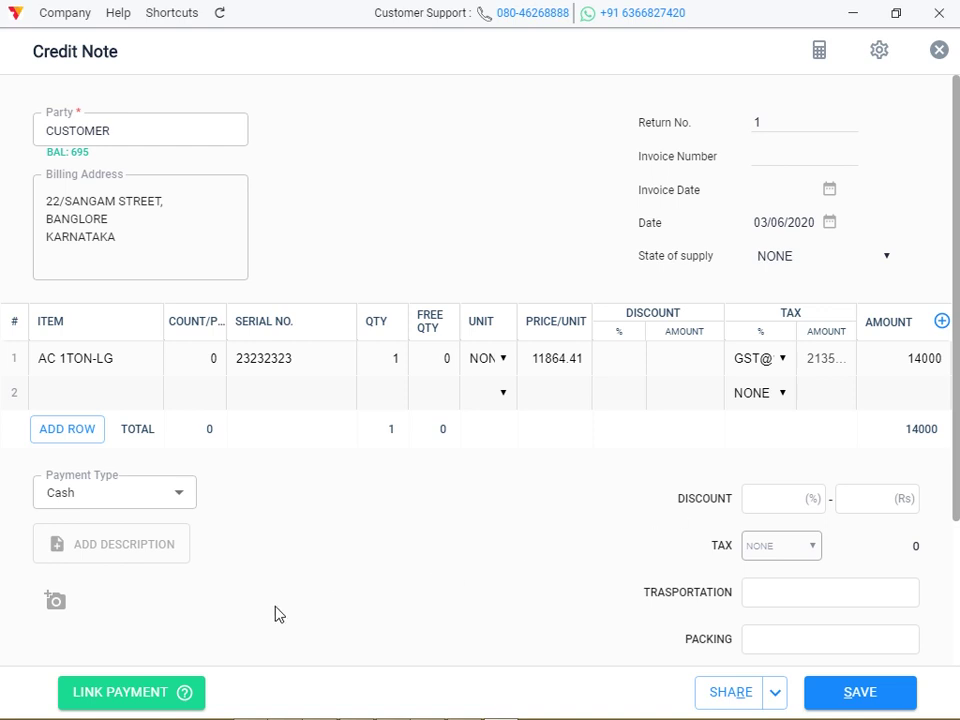
Link the credit note's 14000 to sale WM/2 of 03/06/2020 and save it.
click(154, 704)
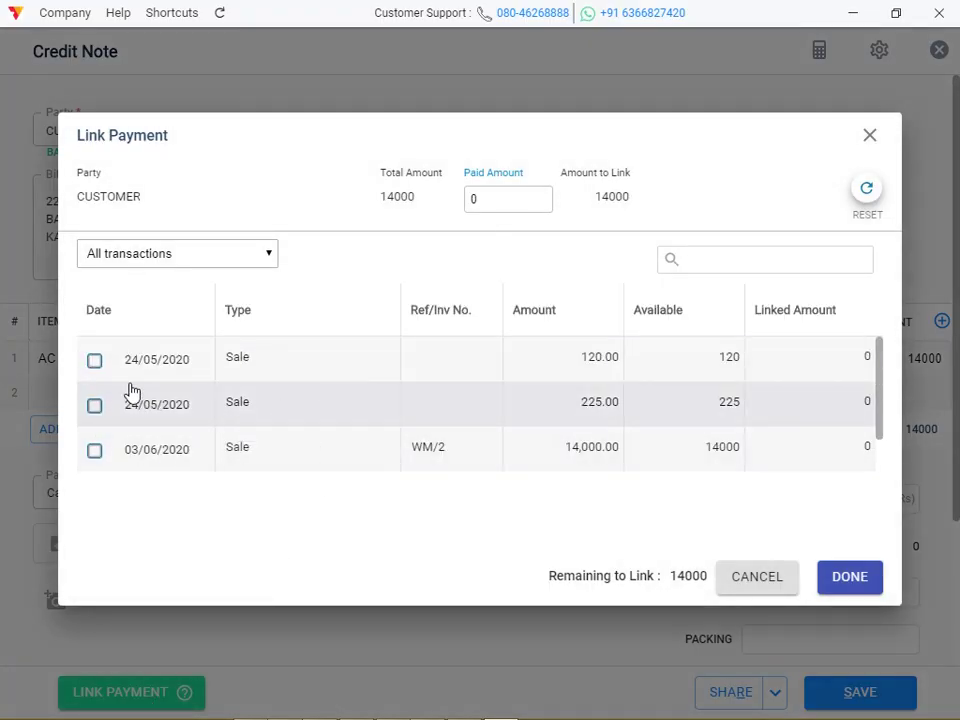
click(95, 450)
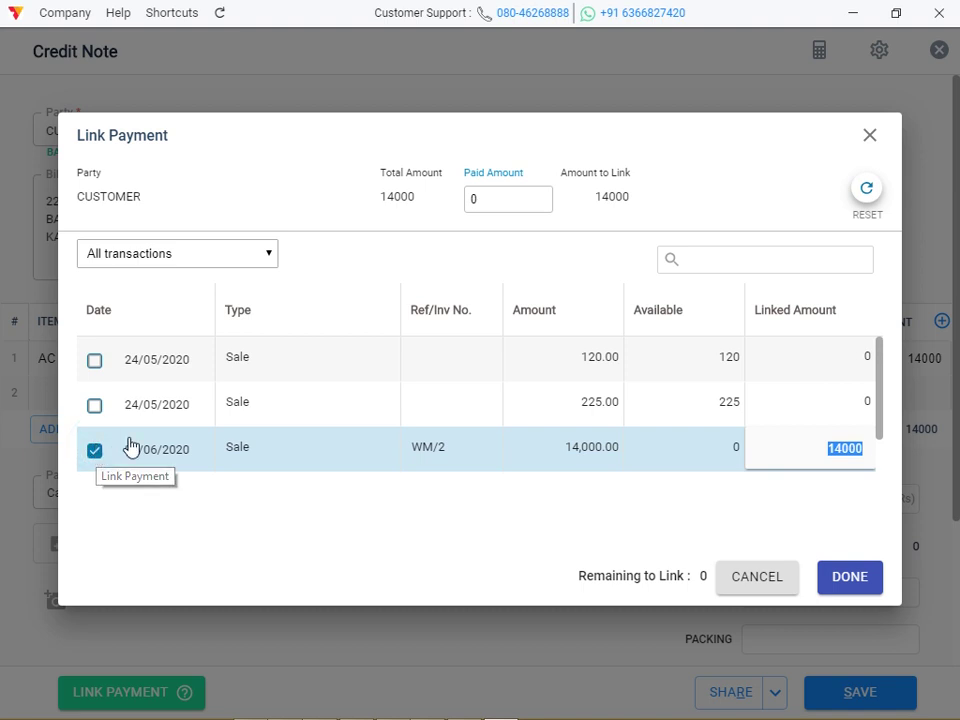
click(853, 580)
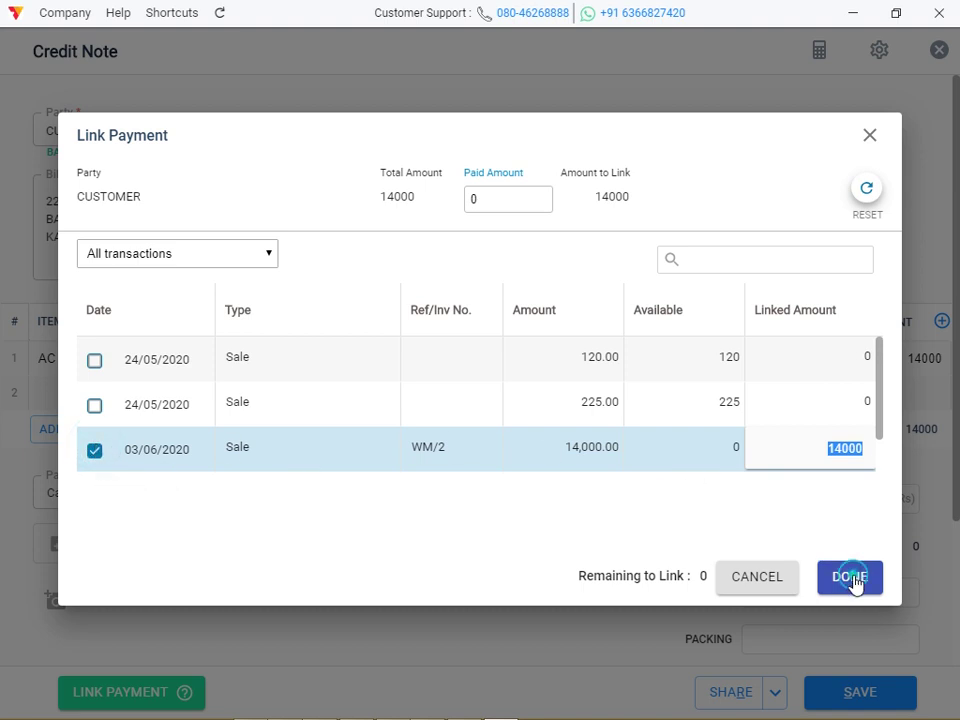
click(865, 687)
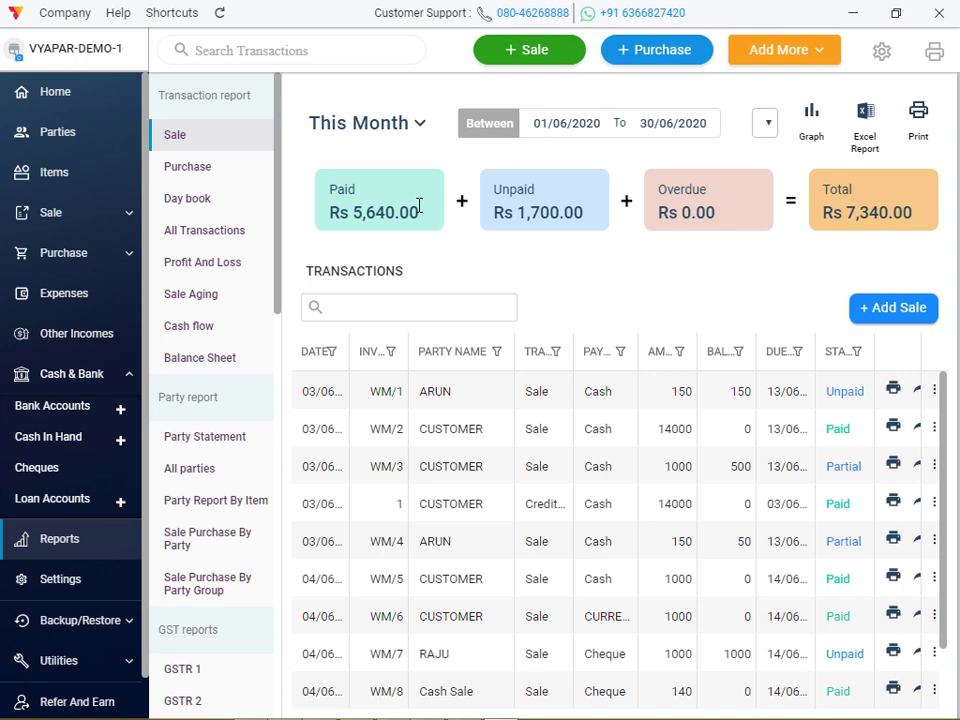
click(574, 118)
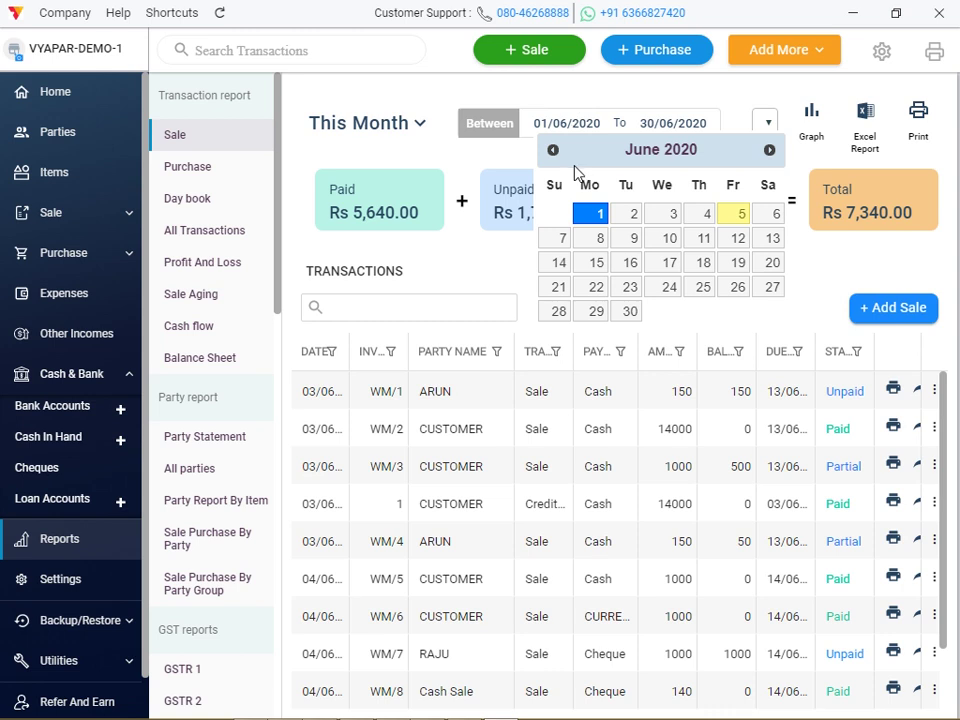
Start the sale report from 1 December 2019 and open the 225 Cash Sale invoice.
click(552, 150)
click(552, 150)
click(552, 150)
click(552, 150)
click(552, 150)
click(552, 150)
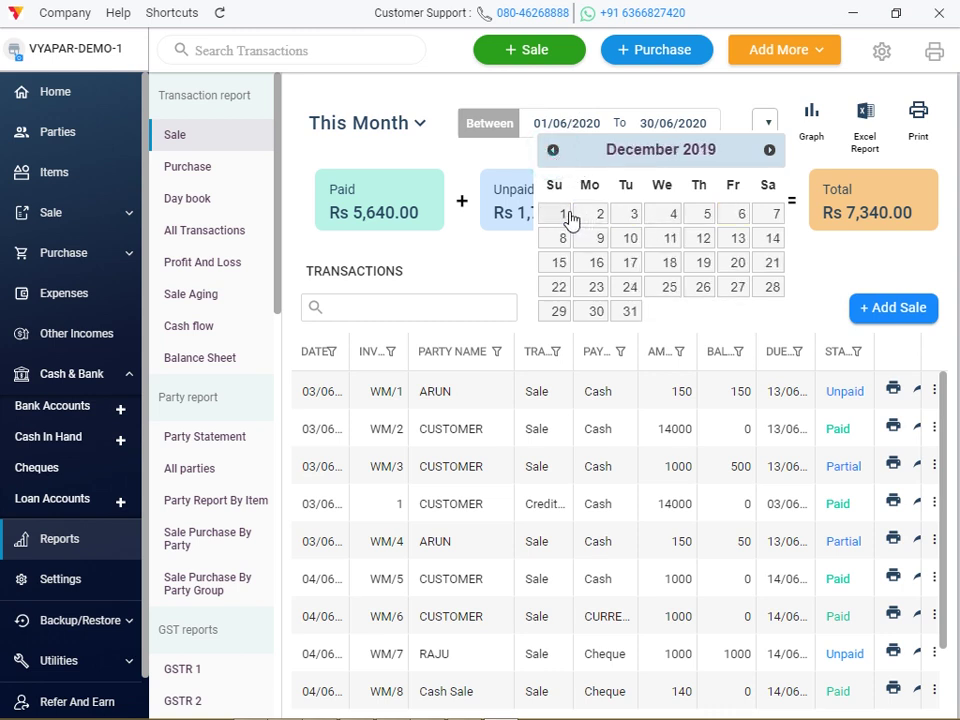
click(565, 214)
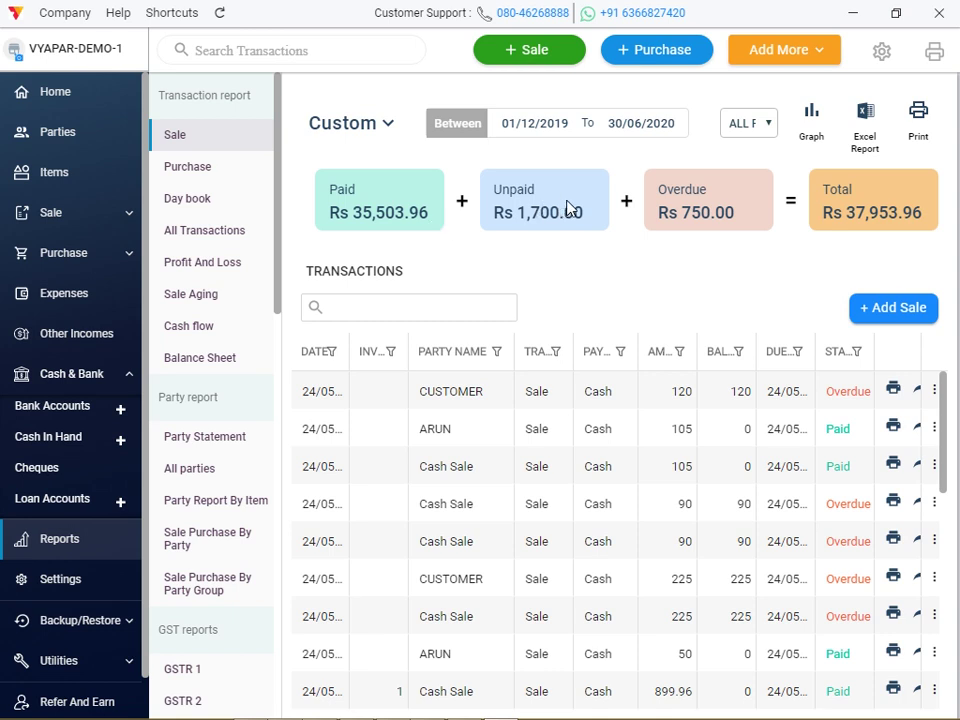
click(725, 207)
double_click(684, 216)
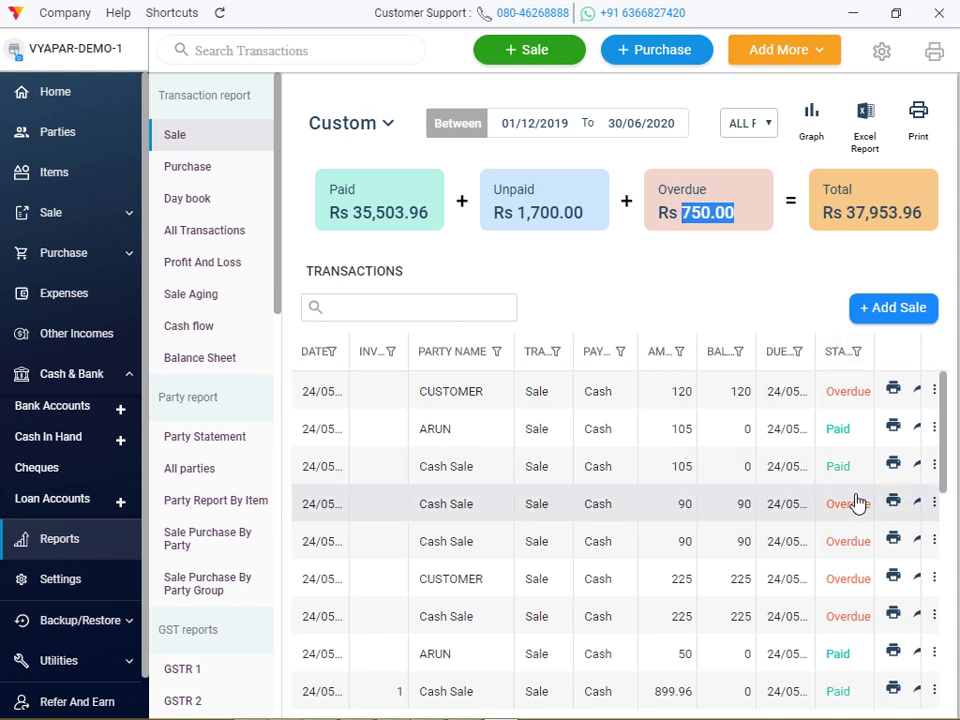
double_click(857, 616)
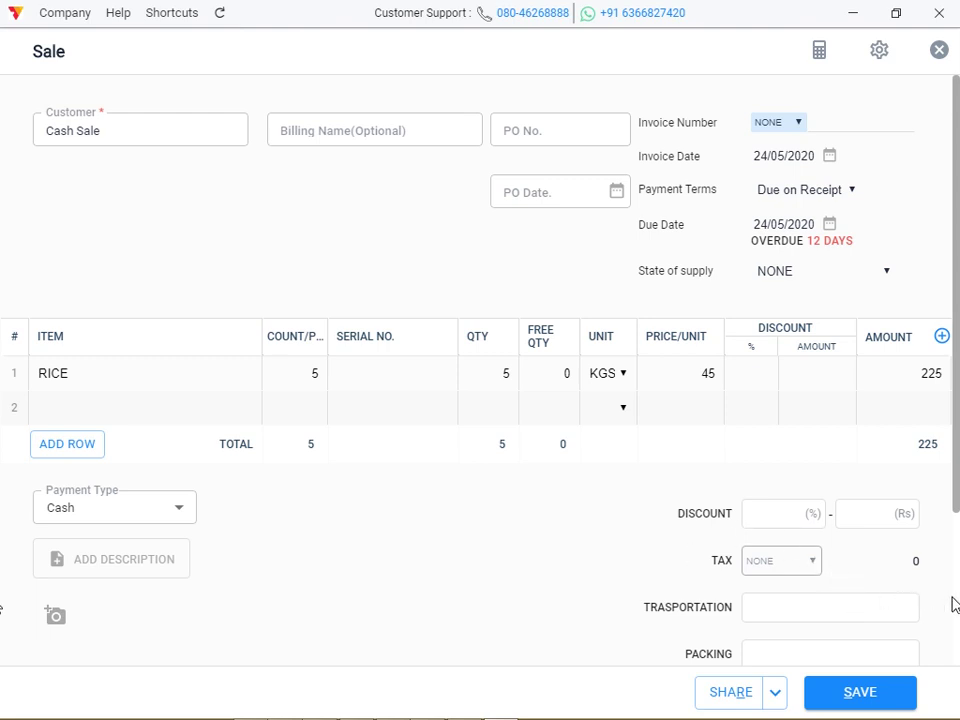
Close the 225 Cash Sale invoice, discarding any changes, and return to the sale report.
scroll(955, 605, down, 3)
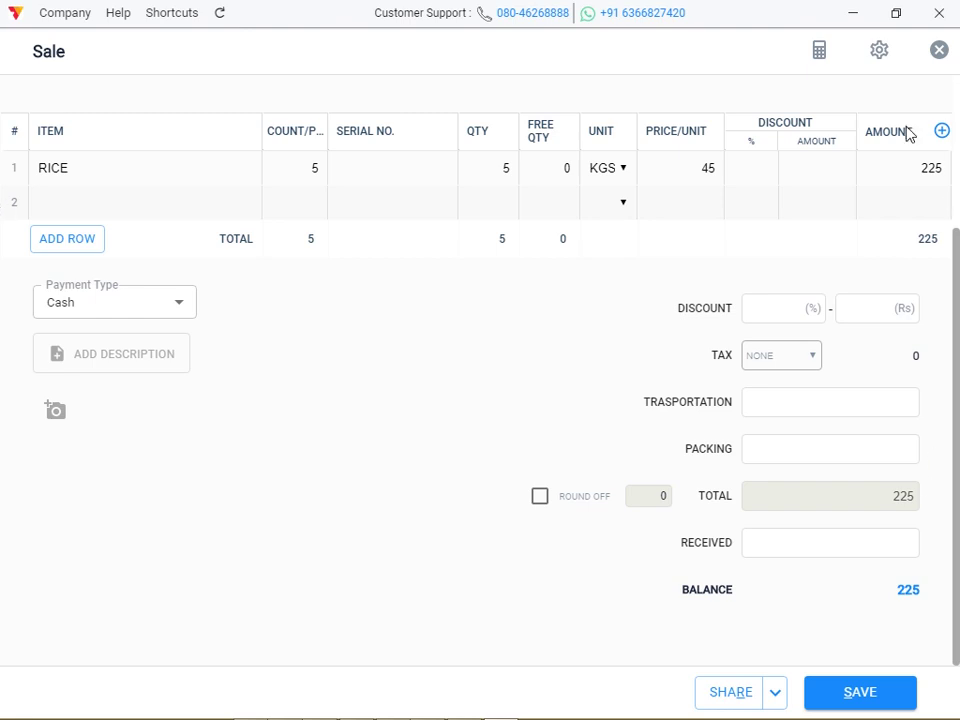
click(939, 51)
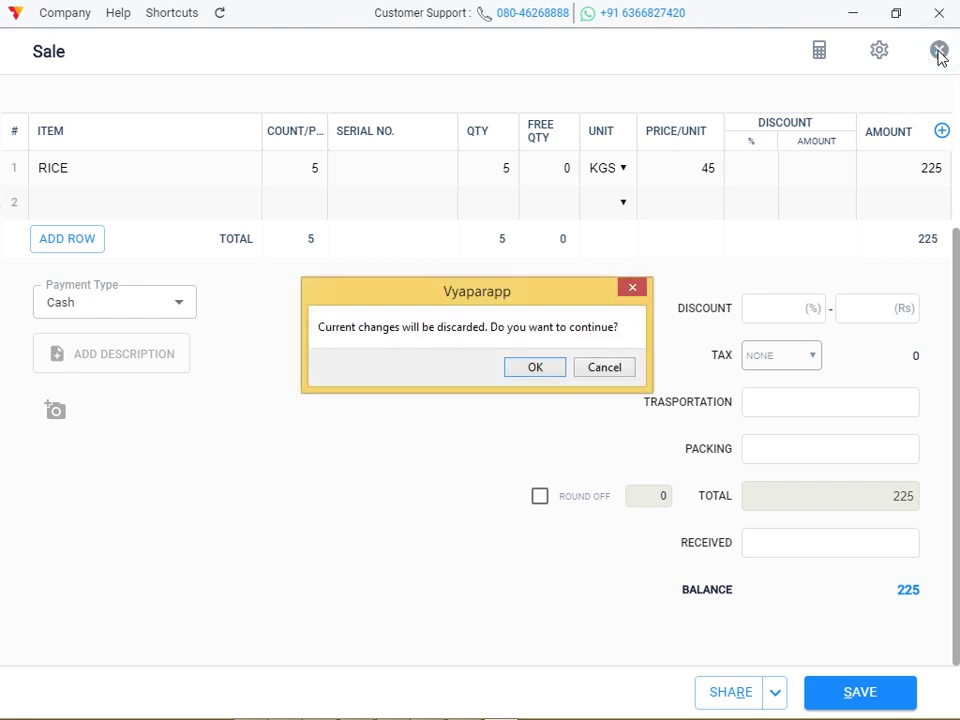
click(551, 374)
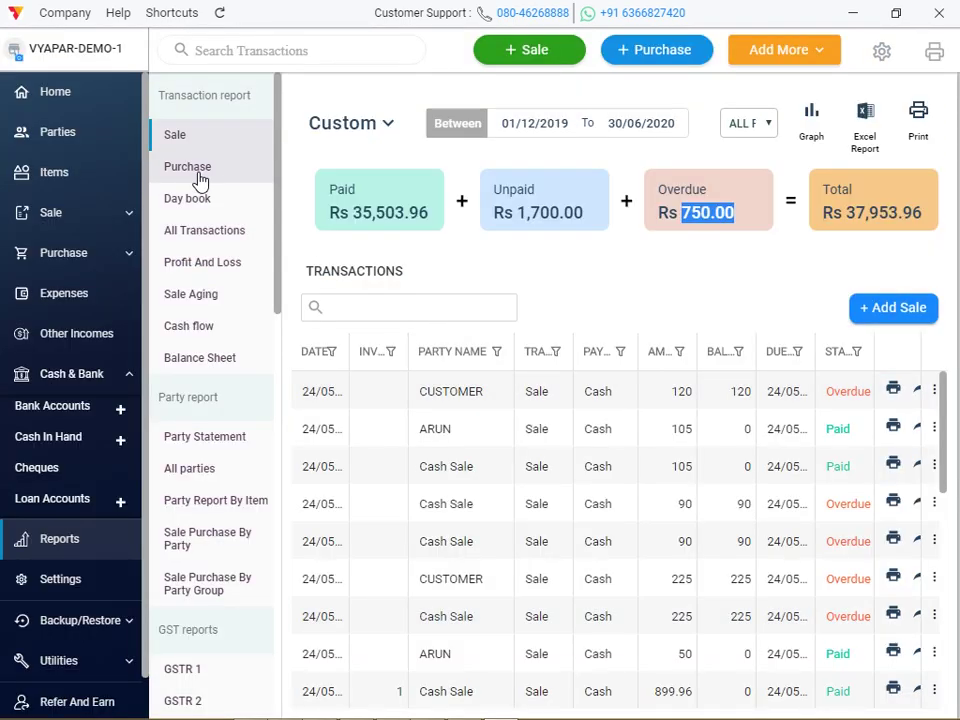
click(754, 126)
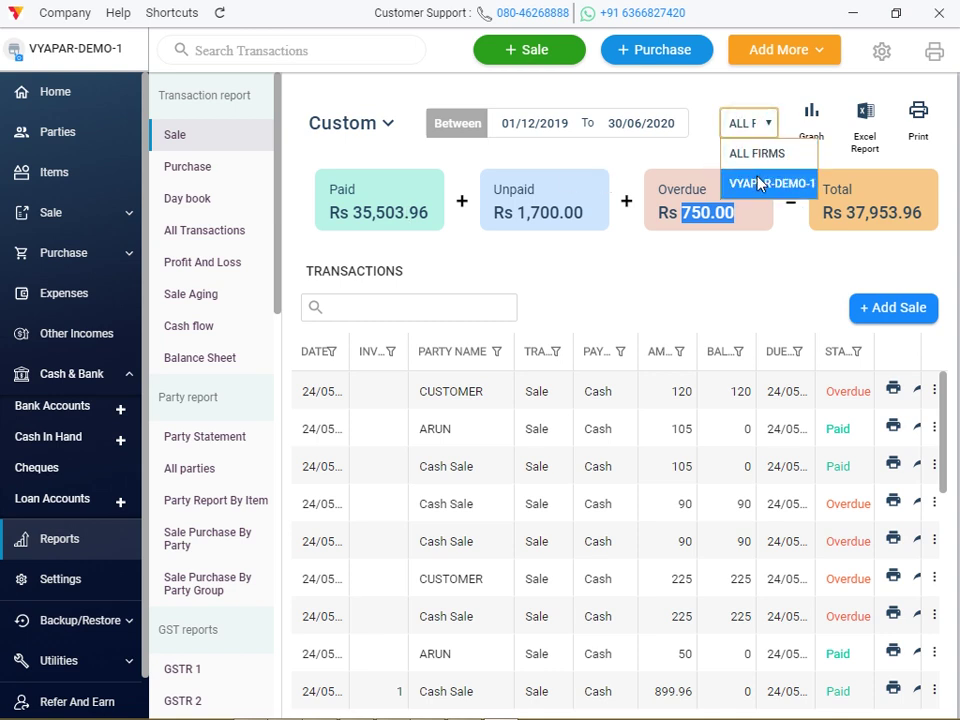
Show sales as a graph, try Weekly and Yearly, and settle on Monthly with May-20 at 30613.96.
click(818, 132)
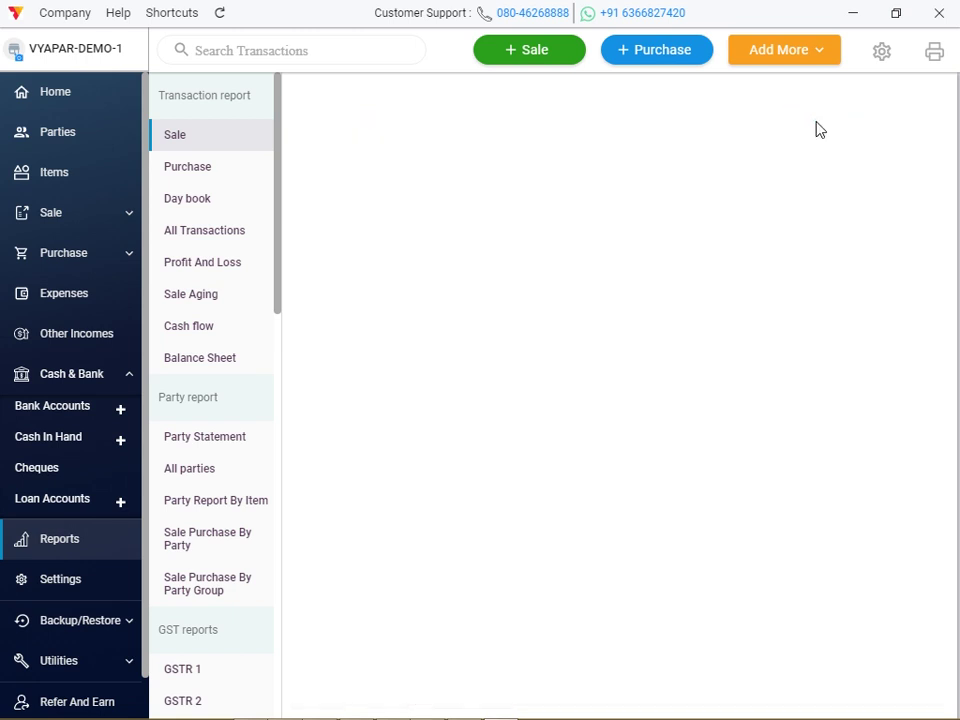
click(755, 185)
drag(755, 185, 754, 187)
click(754, 186)
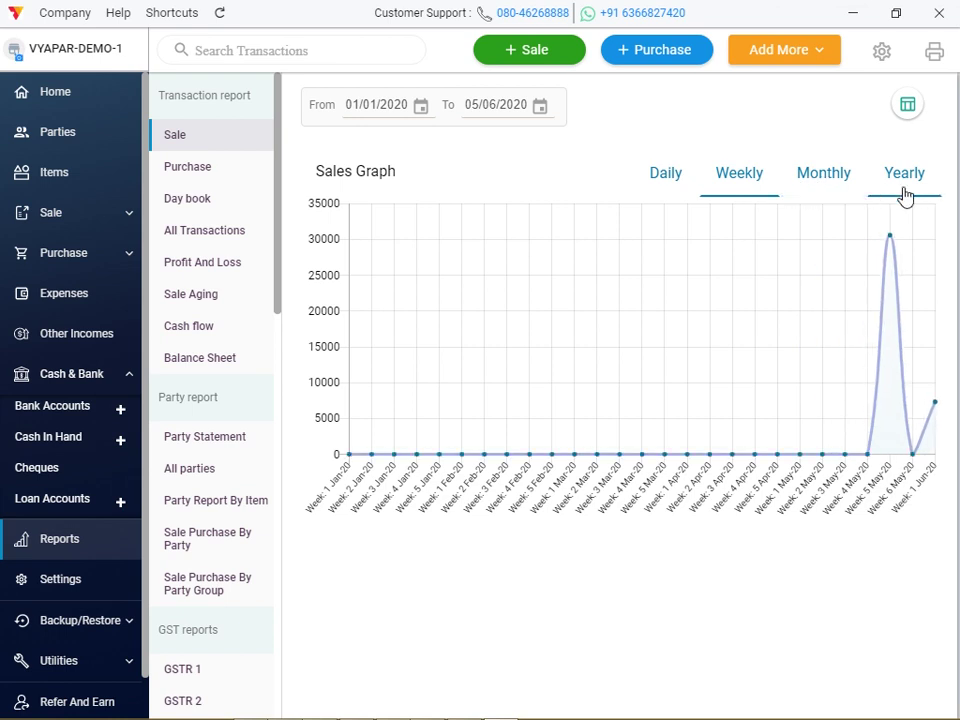
click(905, 195)
click(831, 192)
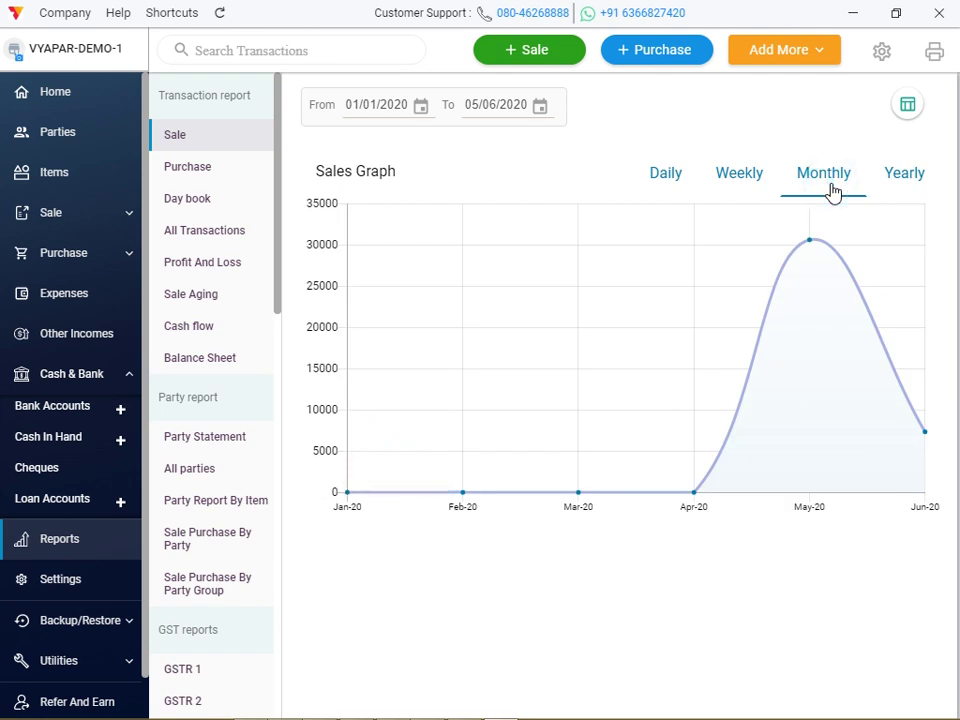
click(910, 181)
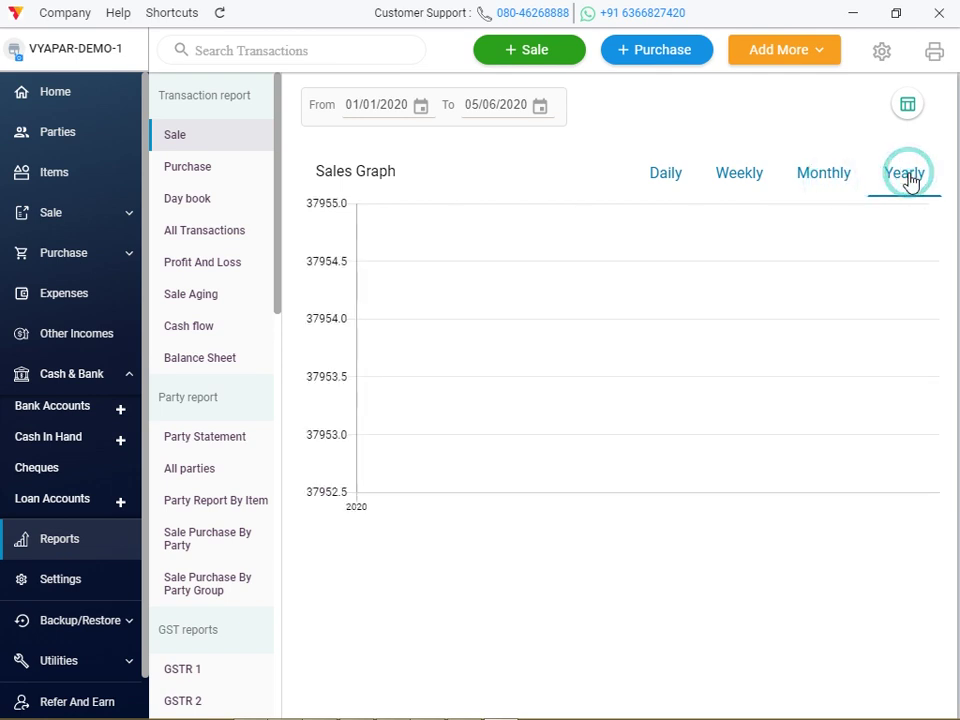
click(834, 188)
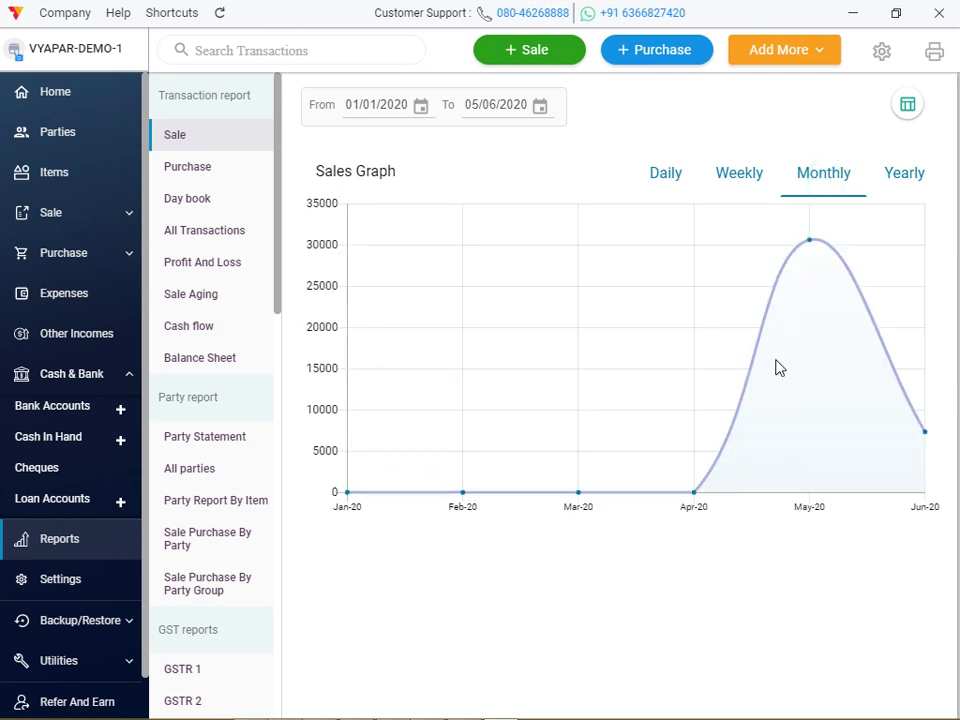
mouse_move(810, 249)
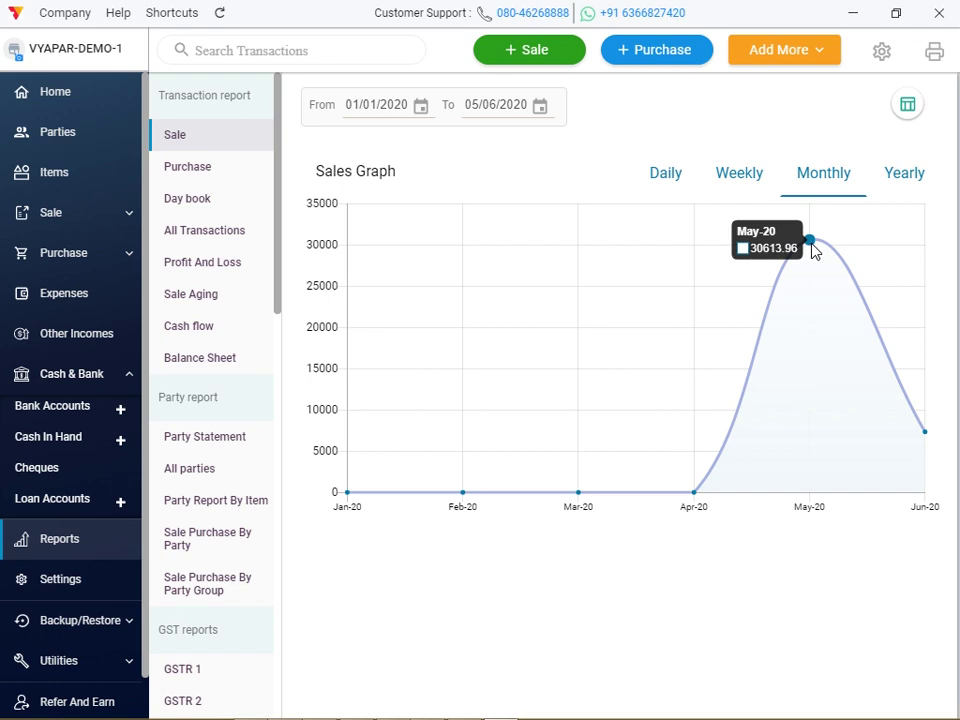
mouse_move(692, 492)
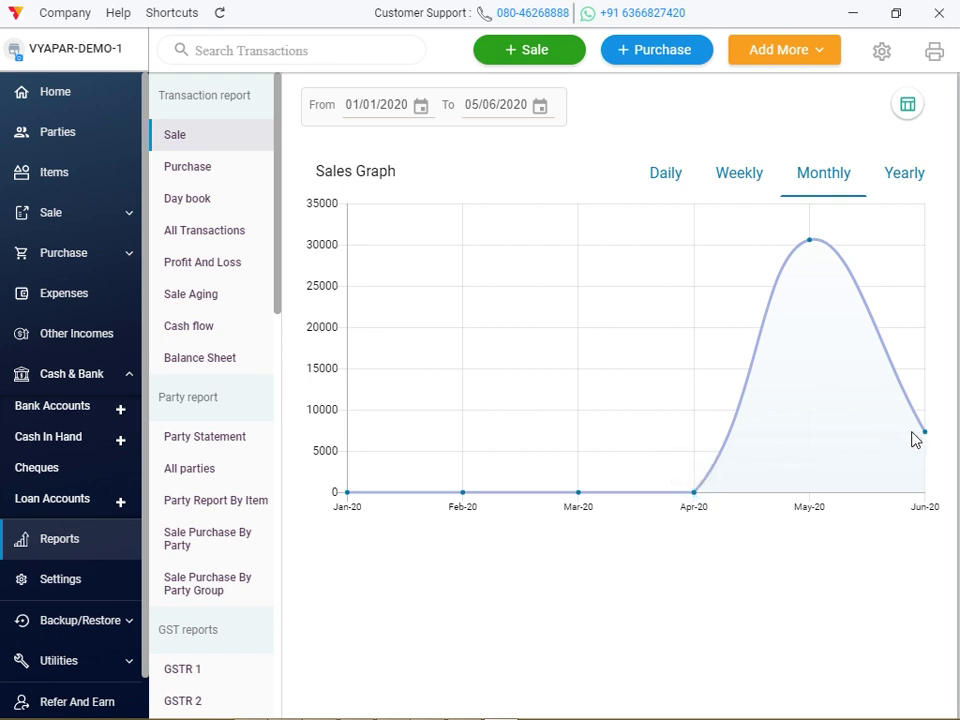
mouse_move(925, 437)
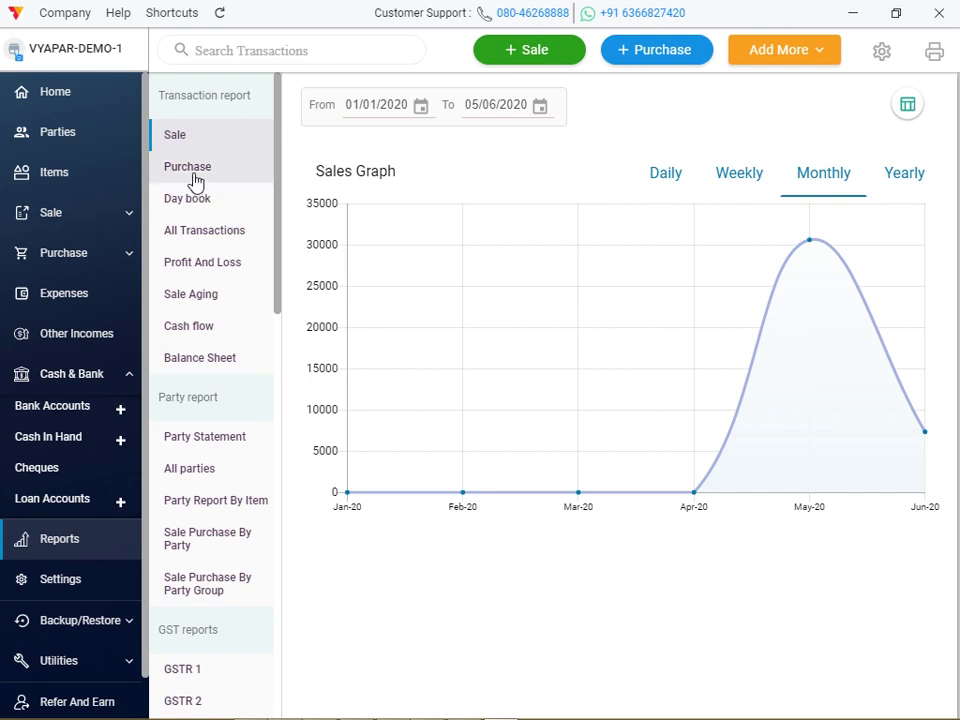
Export the sale table to Excel with item details, descriptions and payment status included.
click(908, 106)
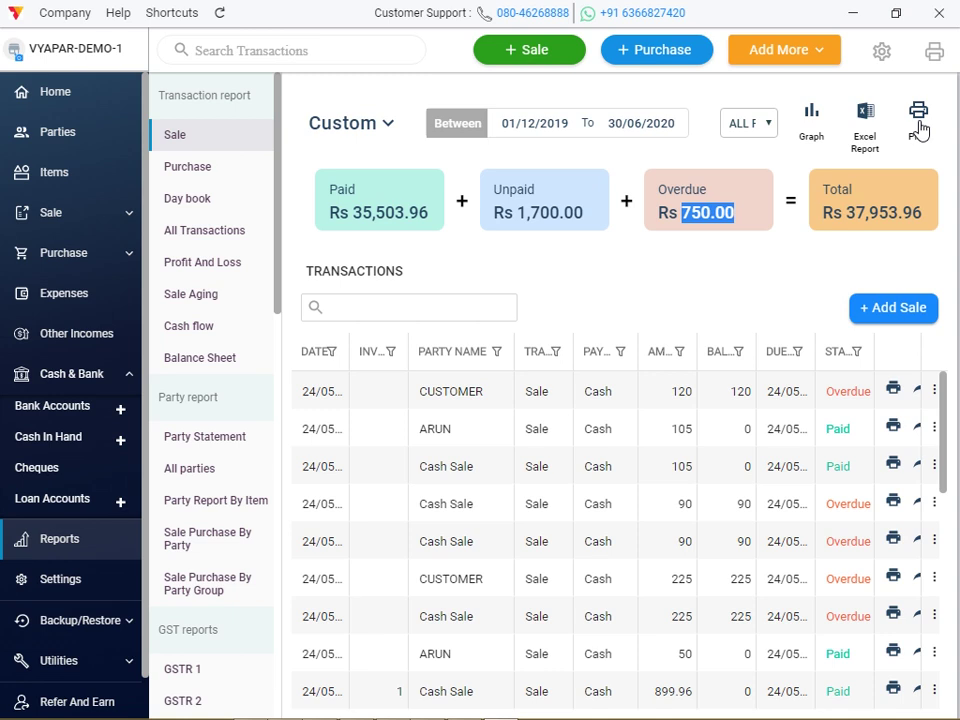
click(868, 136)
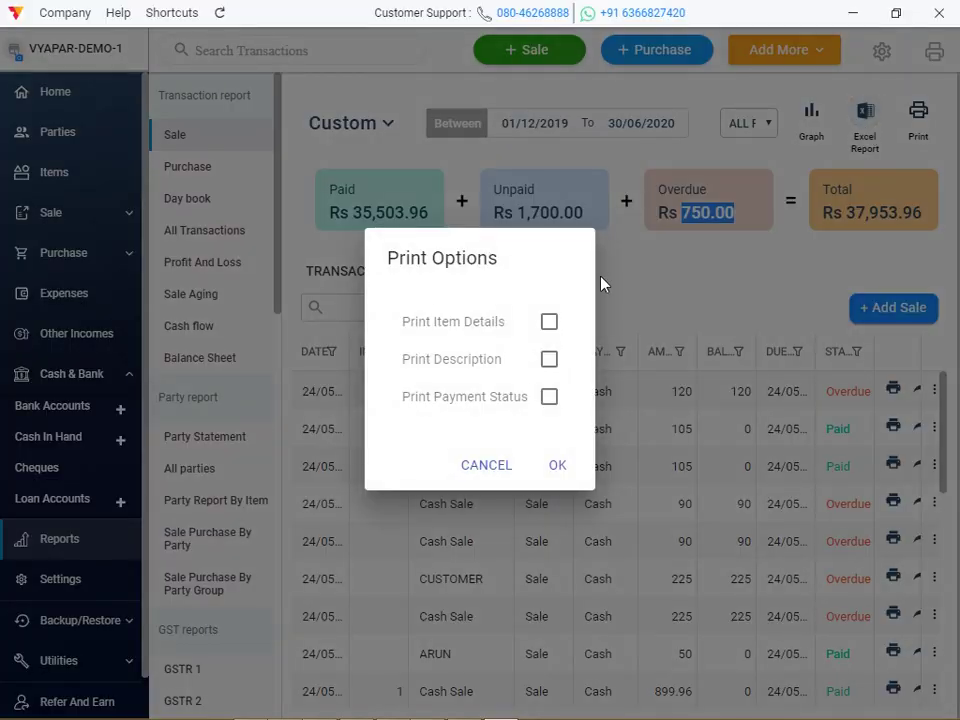
click(549, 323)
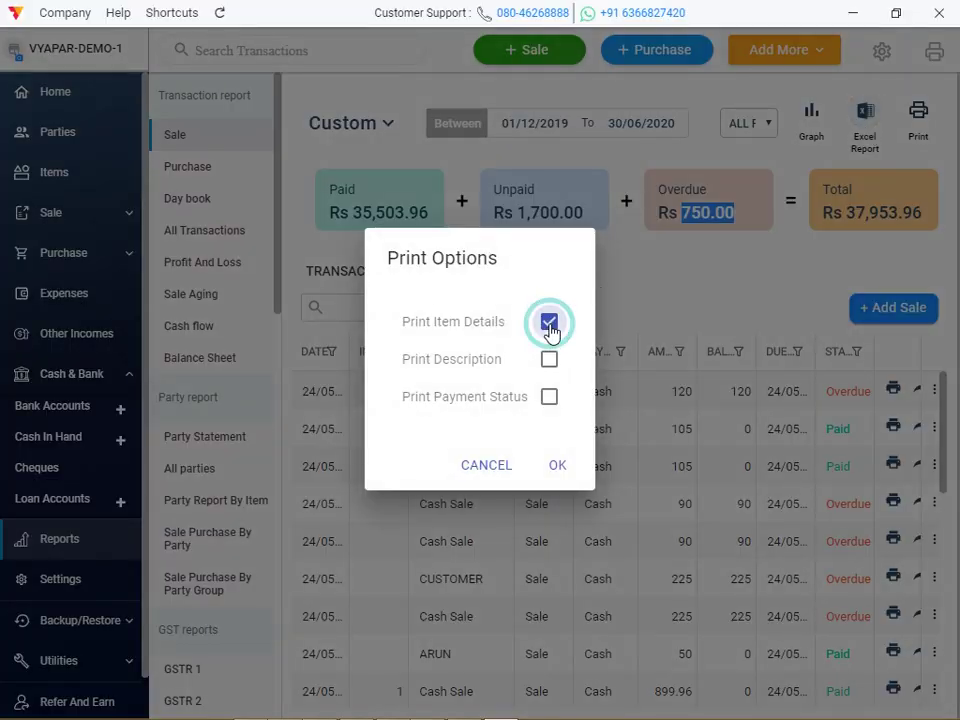
click(550, 360)
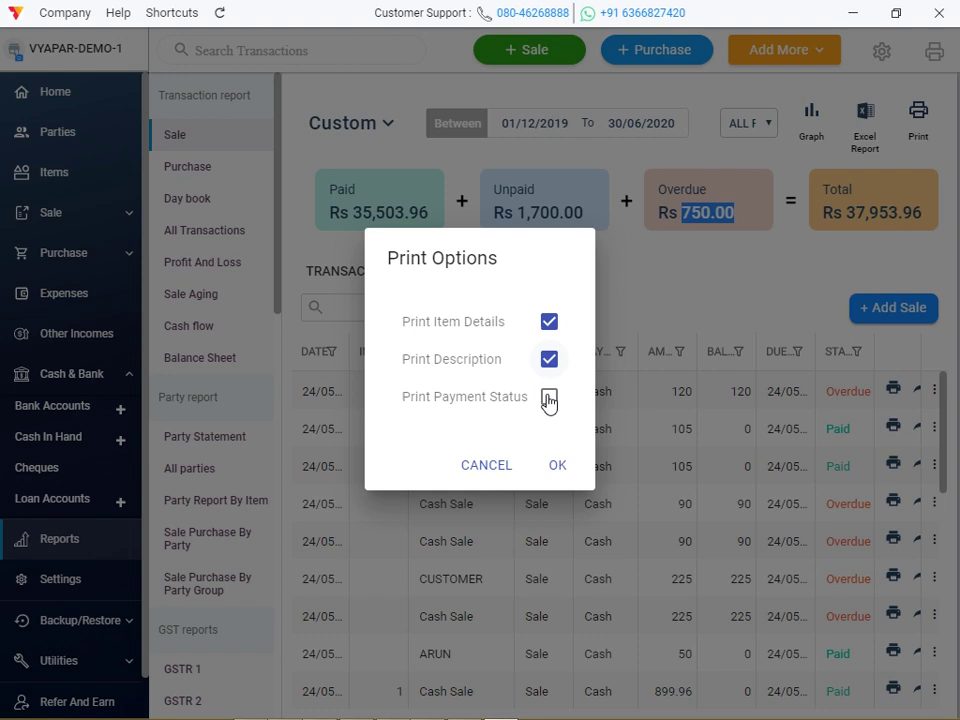
click(550, 399)
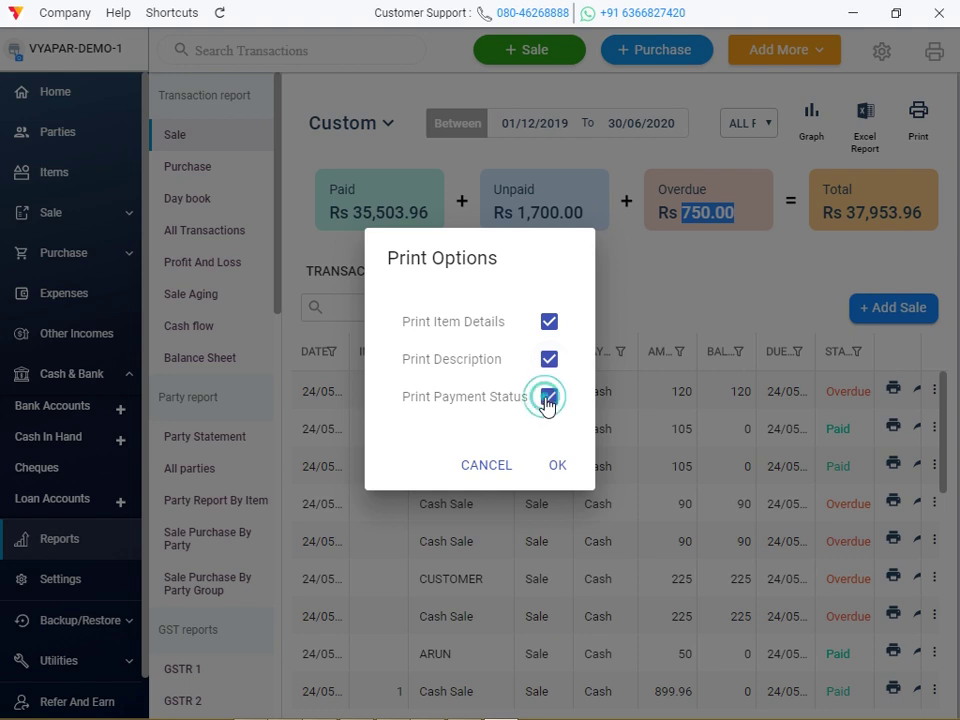
click(555, 466)
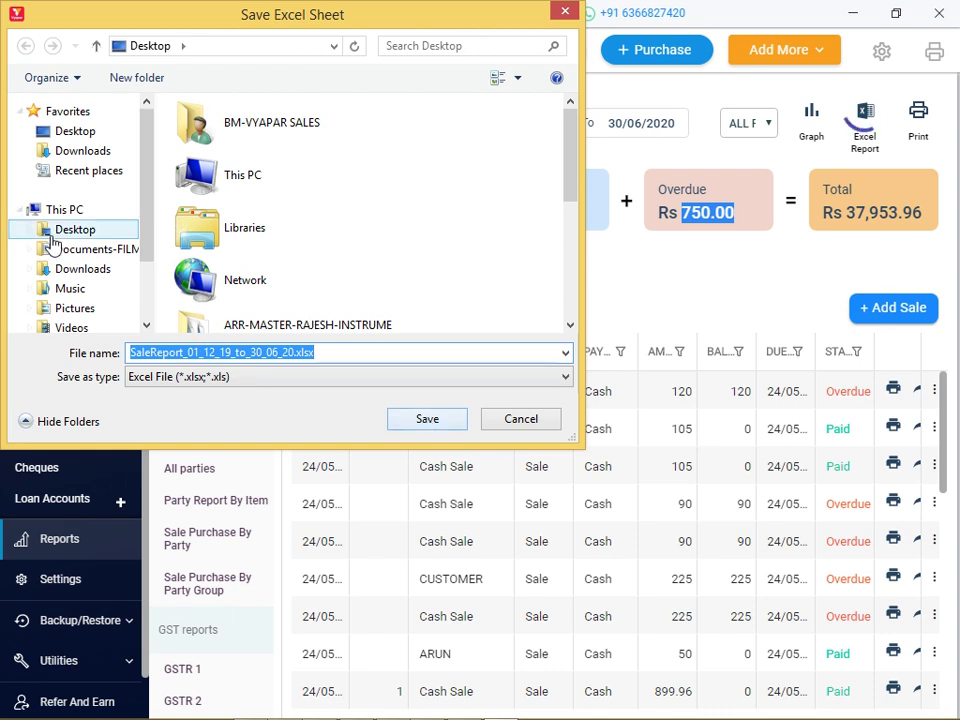
Save SaleReport_01_12_19_to_30_06_20.xlsx to the Desktop and open it in Excel.
click(72, 133)
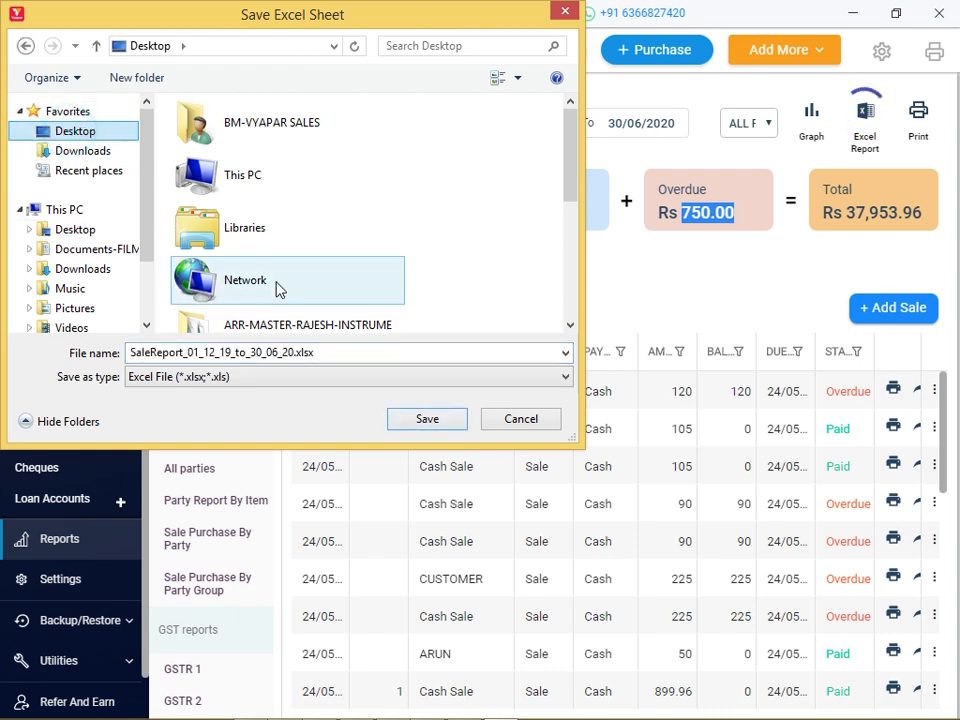
click(430, 428)
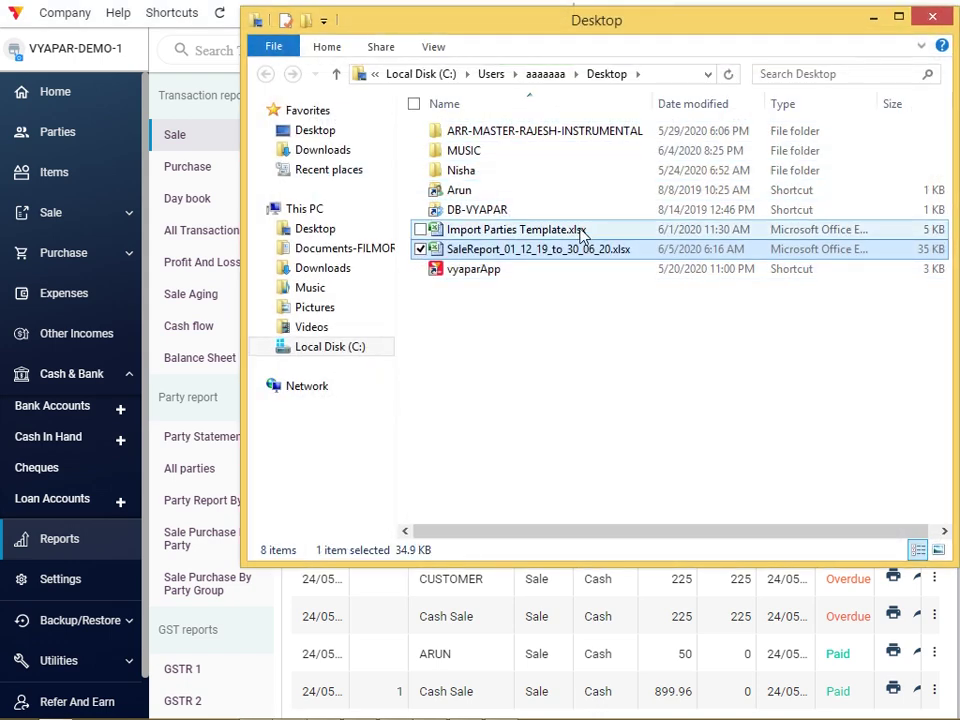
click(573, 252)
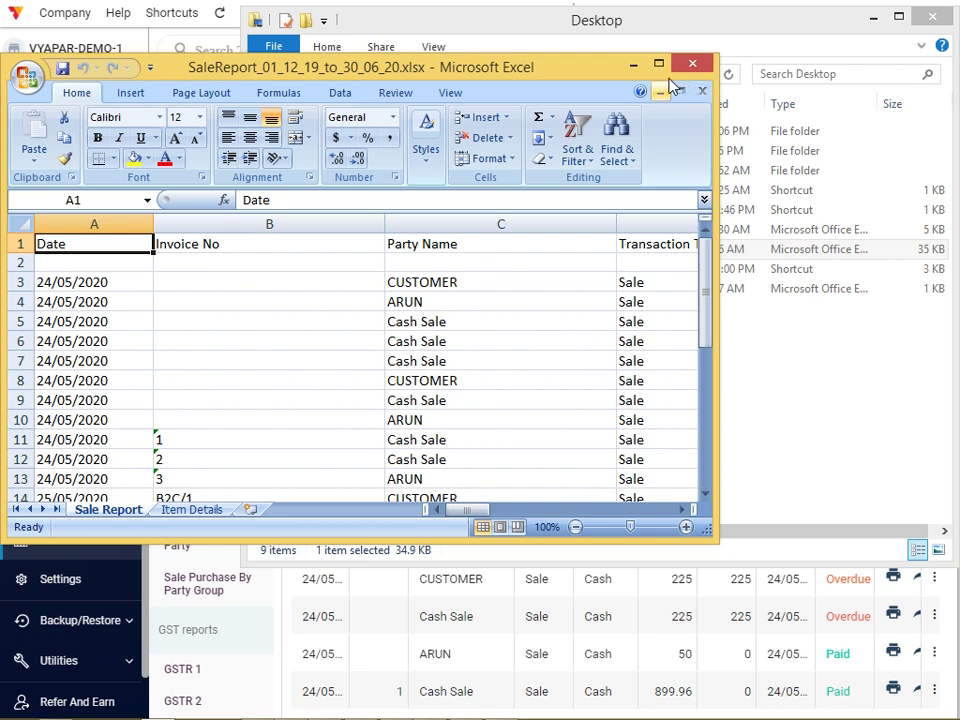
Maximise Excel and scroll through the sale report's columns and rows, including the total.
click(659, 64)
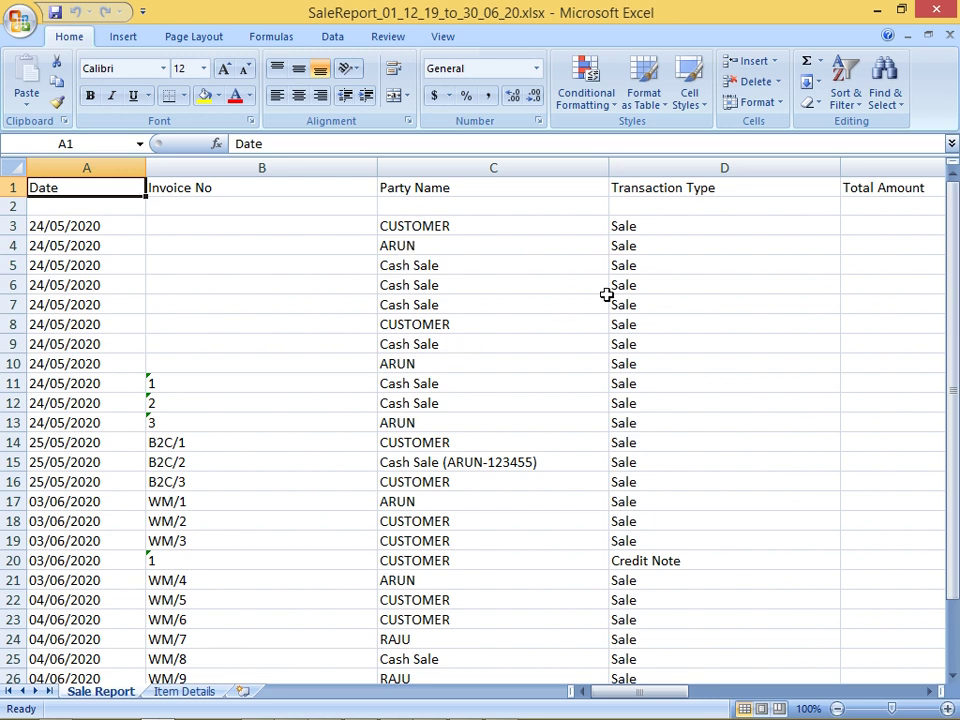
click(932, 695)
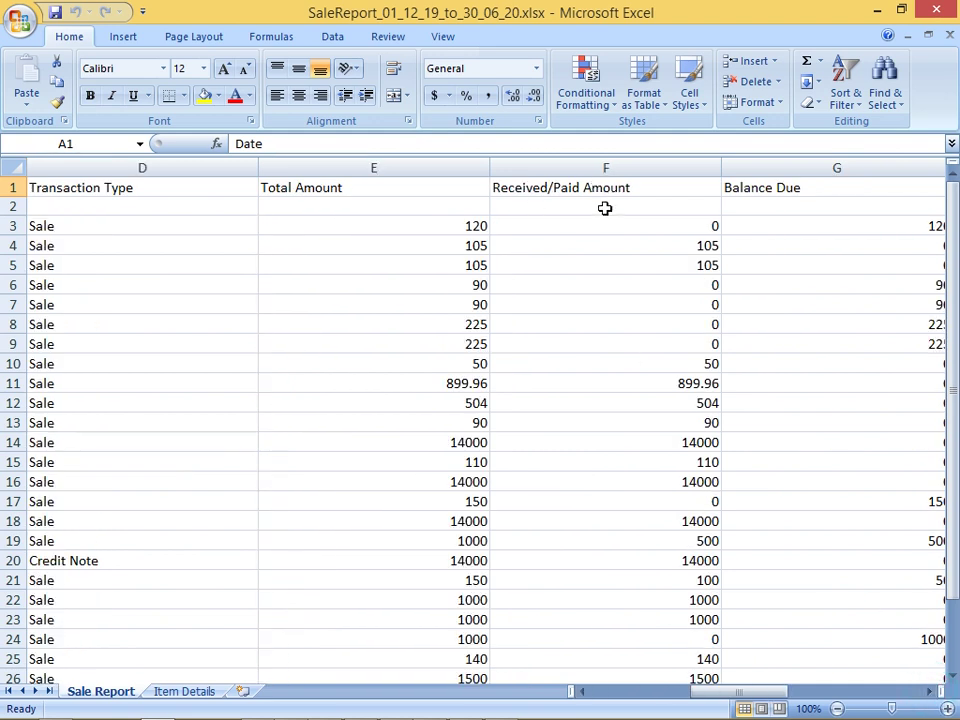
scroll(816, 290, down, 12)
scroll(816, 289, up, 12)
click(930, 692)
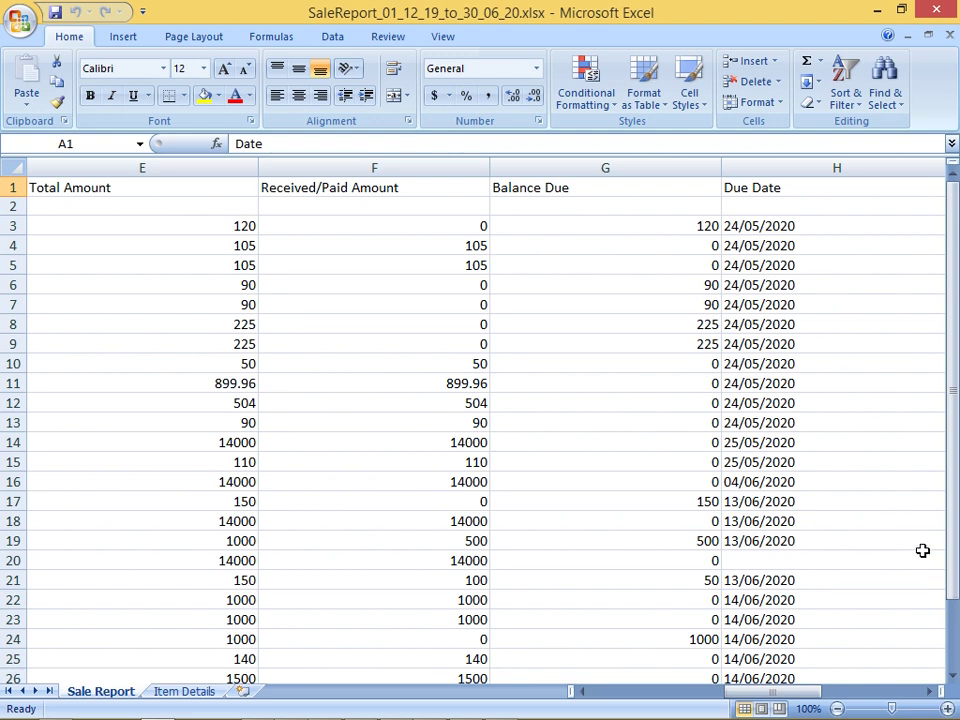
click(953, 640)
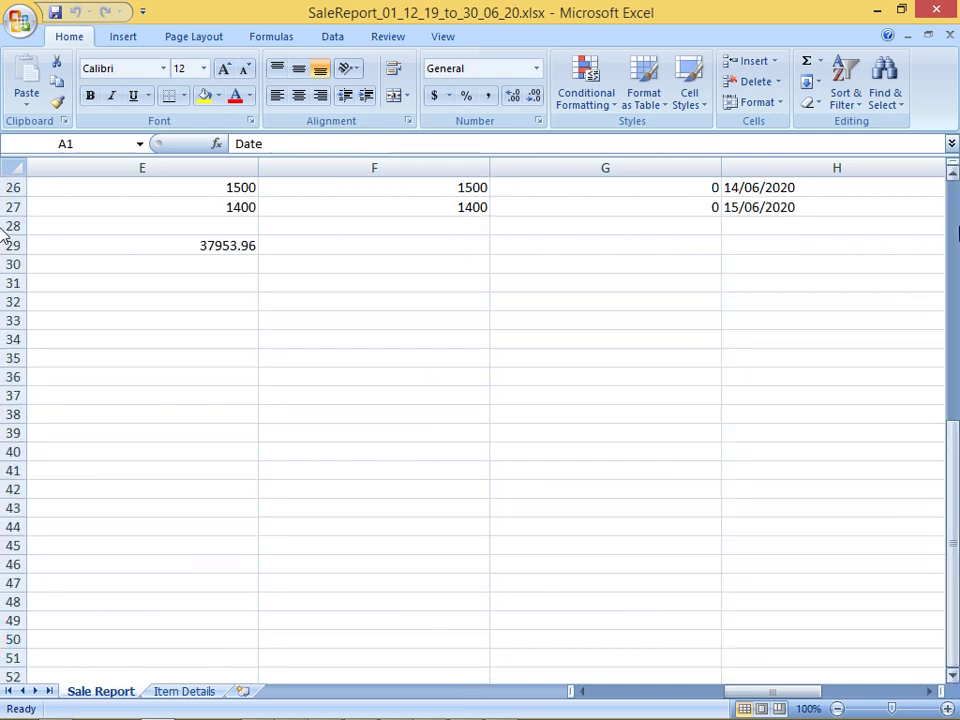
click(953, 232)
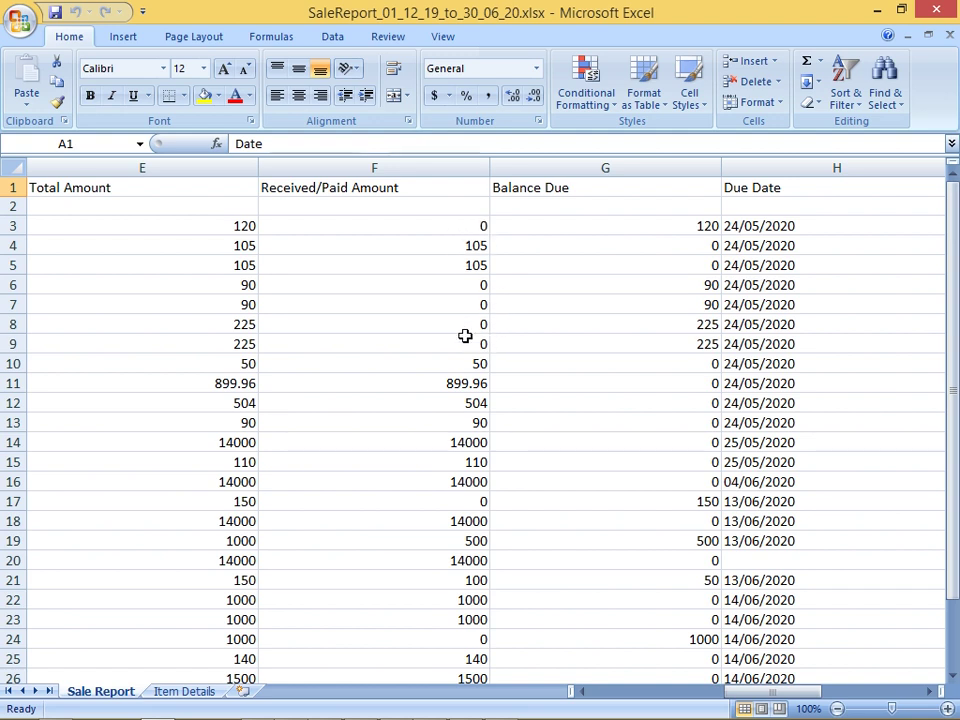
Close the workbook, Excel and the Desktop folder to return to Vyapar's sale report.
click(951, 38)
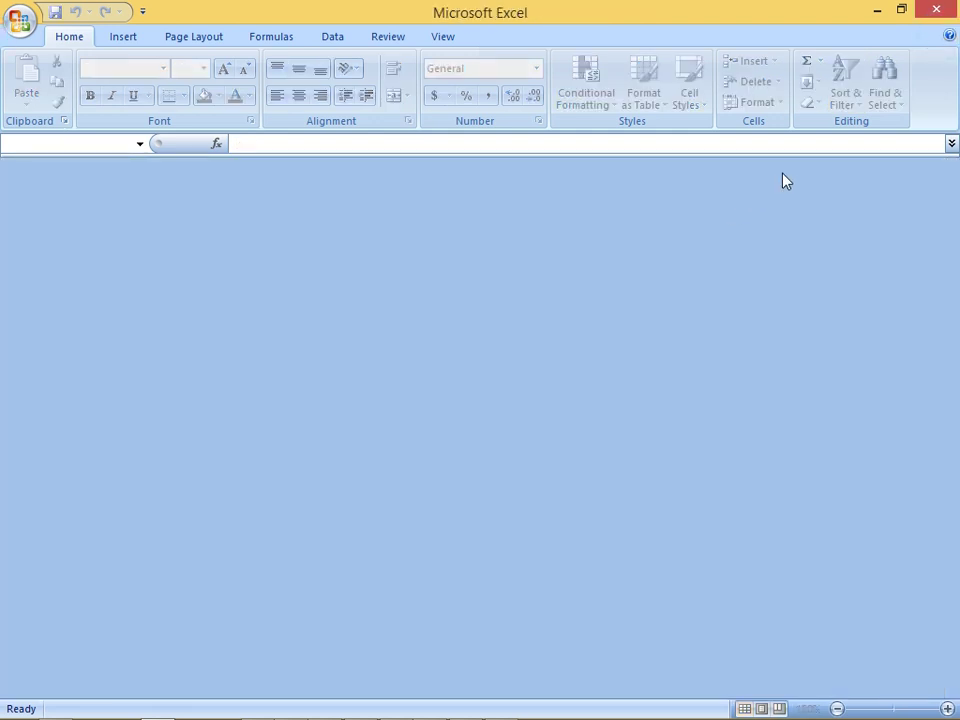
click(935, 11)
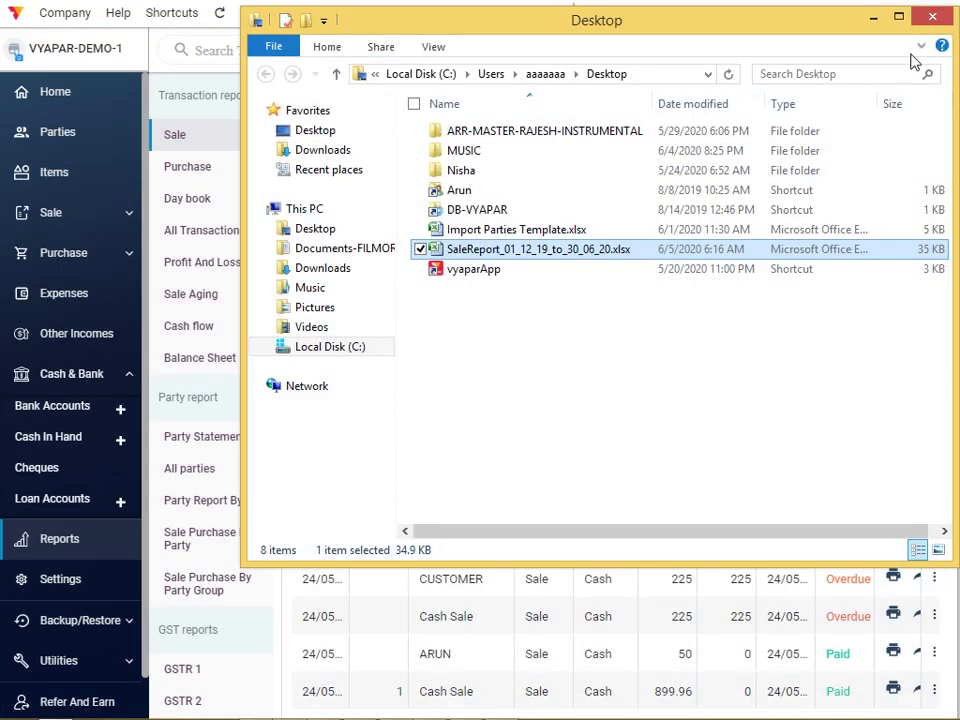
click(932, 17)
mouse_move(955, 8)
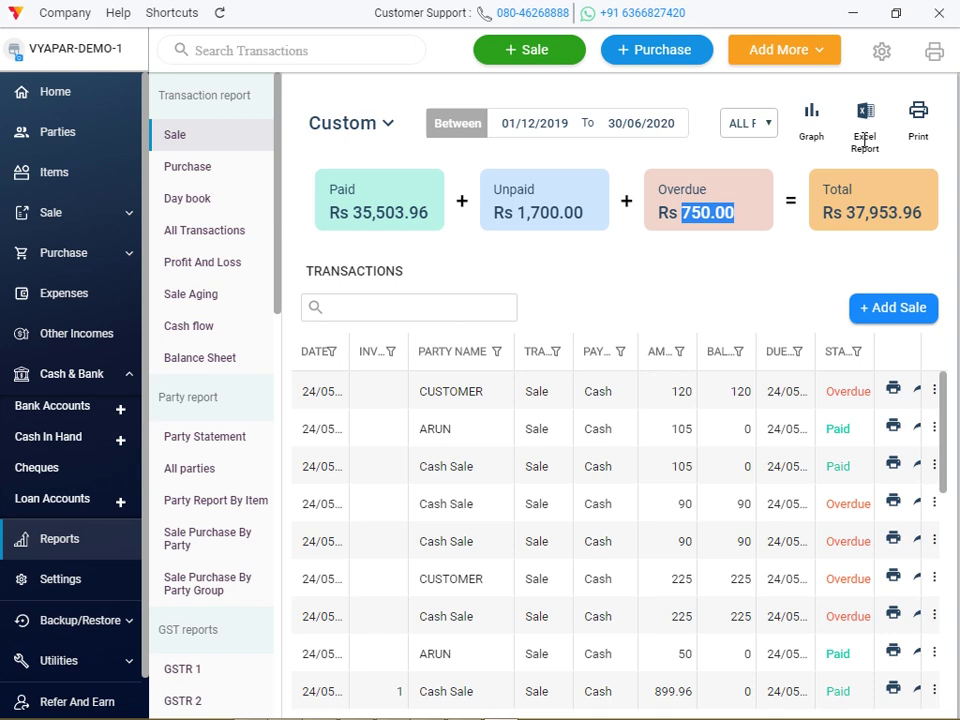
Preview the 01/12/2019–30/06/2020 sale report with item details, description and payment status, then close it.
click(869, 116)
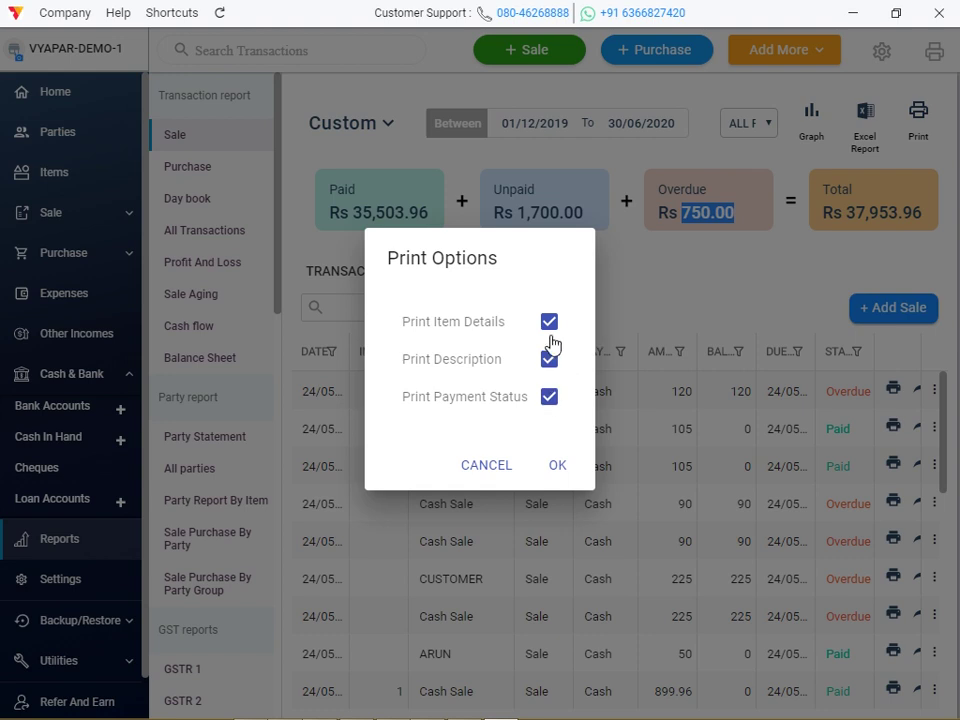
click(624, 304)
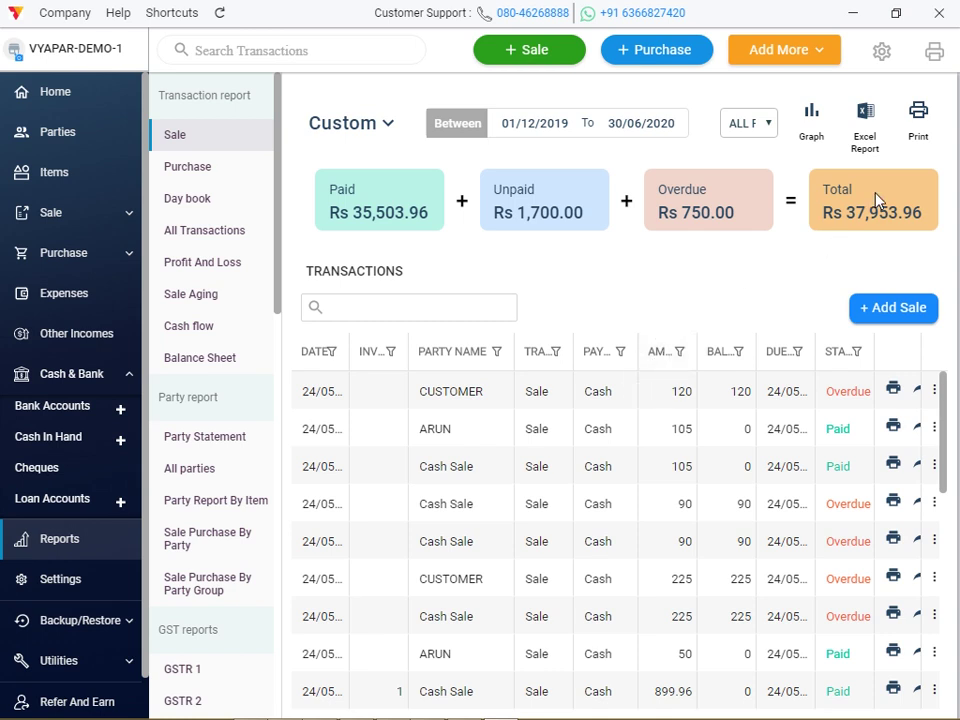
click(917, 130)
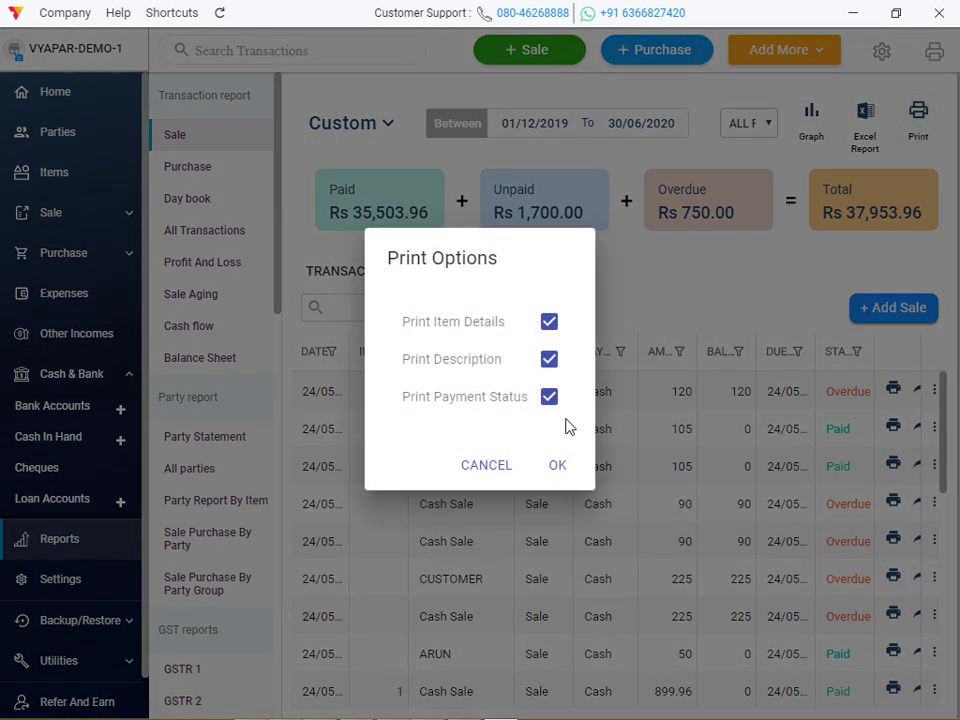
click(560, 467)
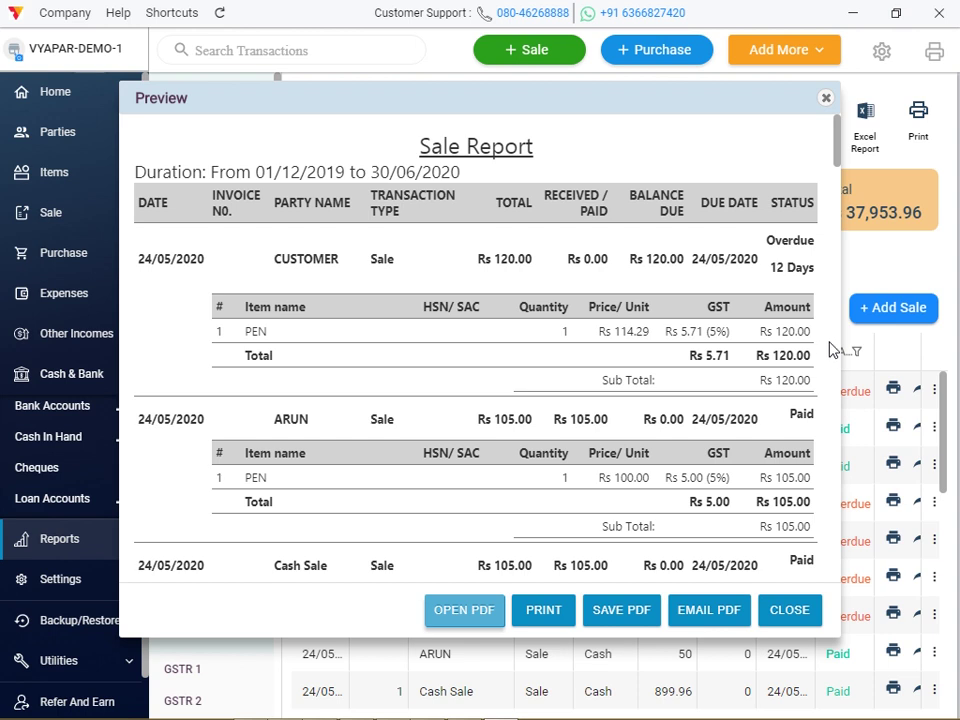
click(827, 102)
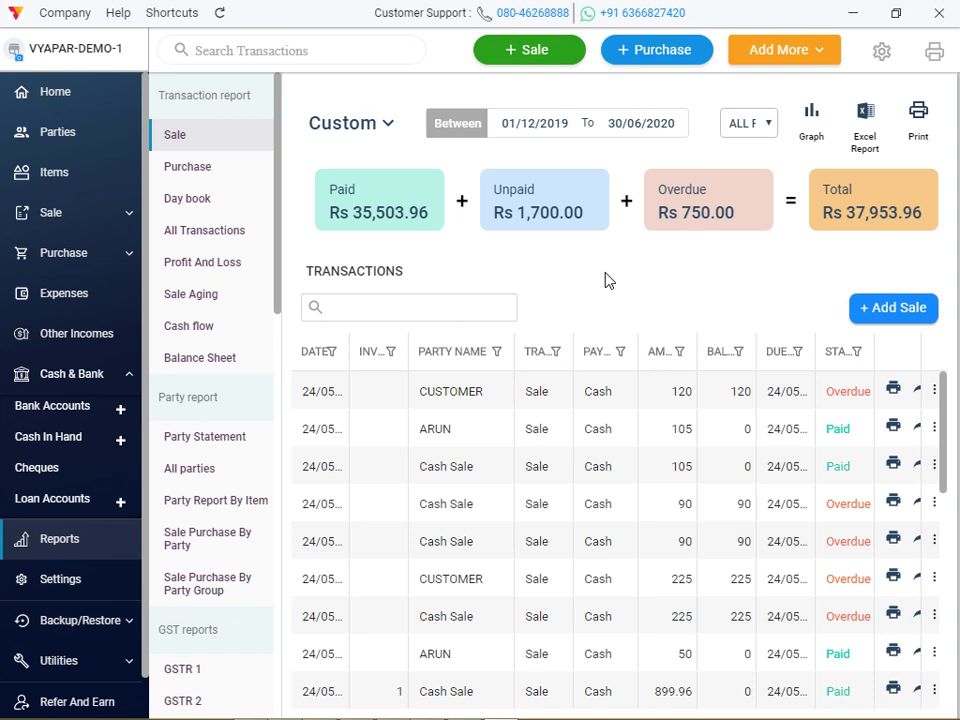
click(377, 128)
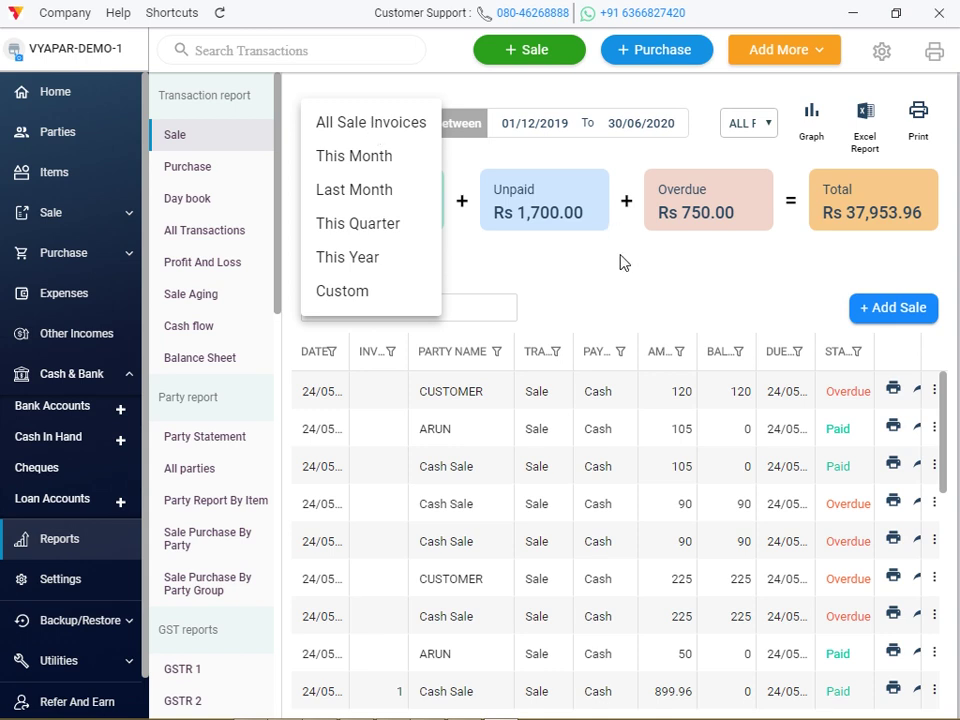
click(360, 289)
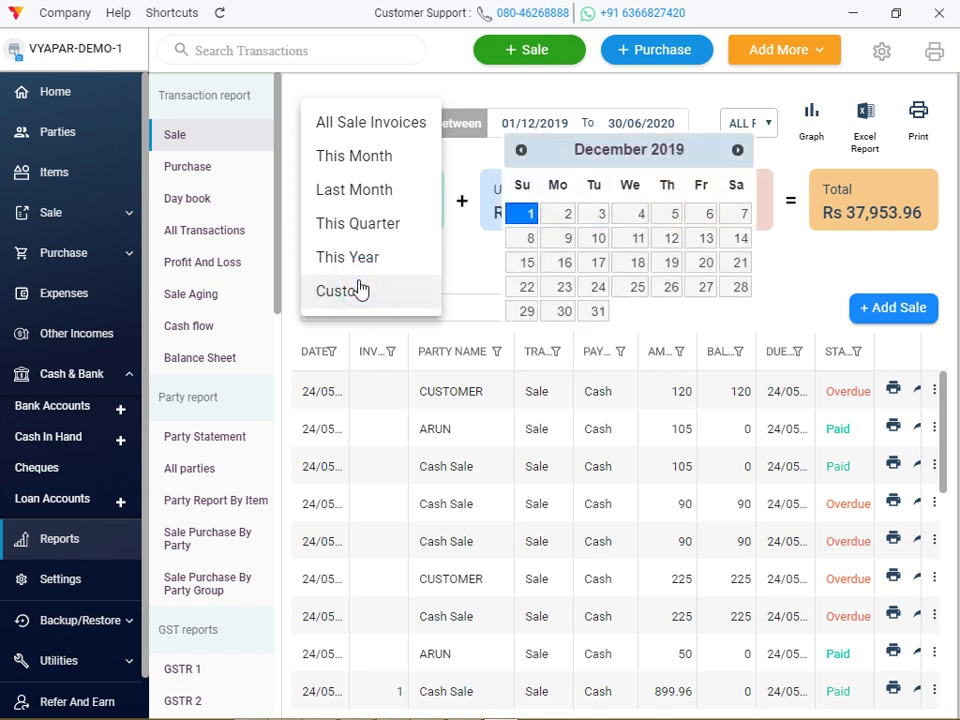
click(477, 267)
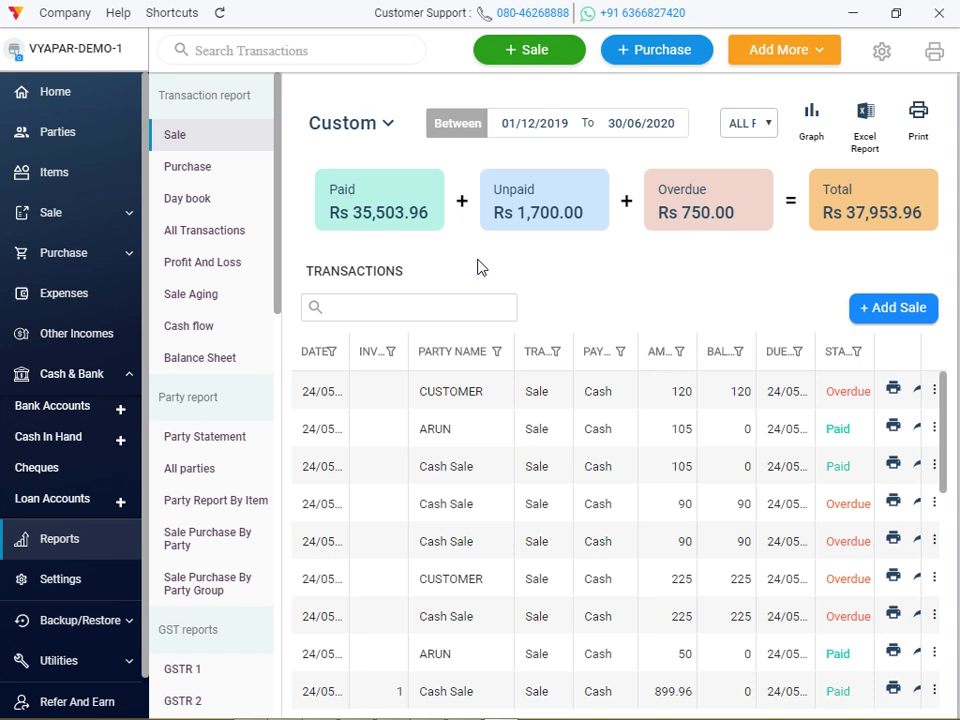
Export June's purchase report to Excel with item details, description and payment status included.
click(232, 185)
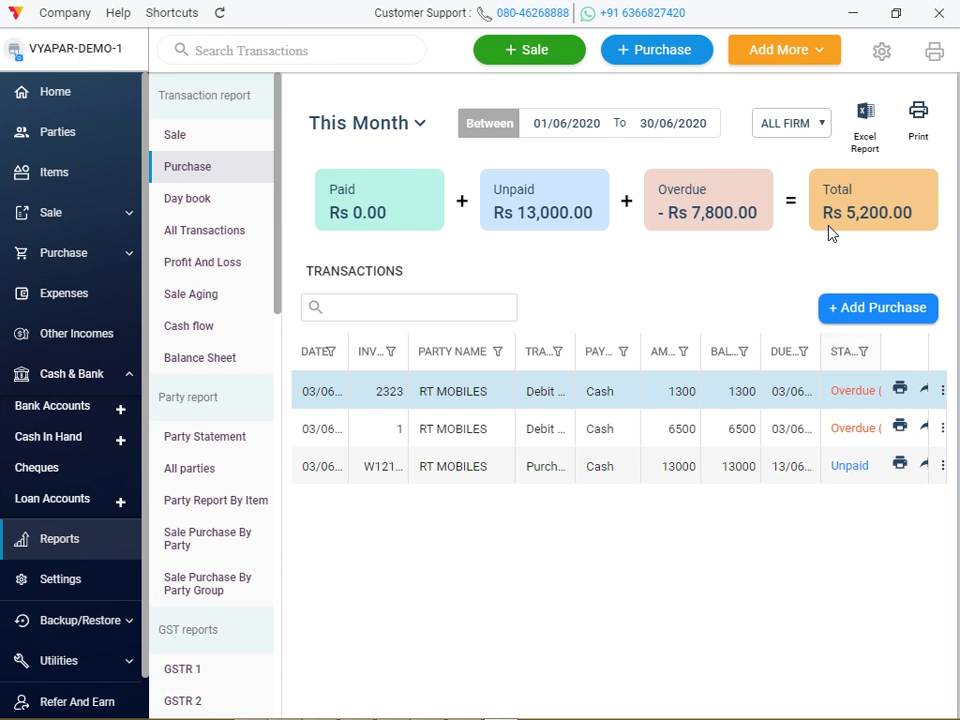
click(866, 122)
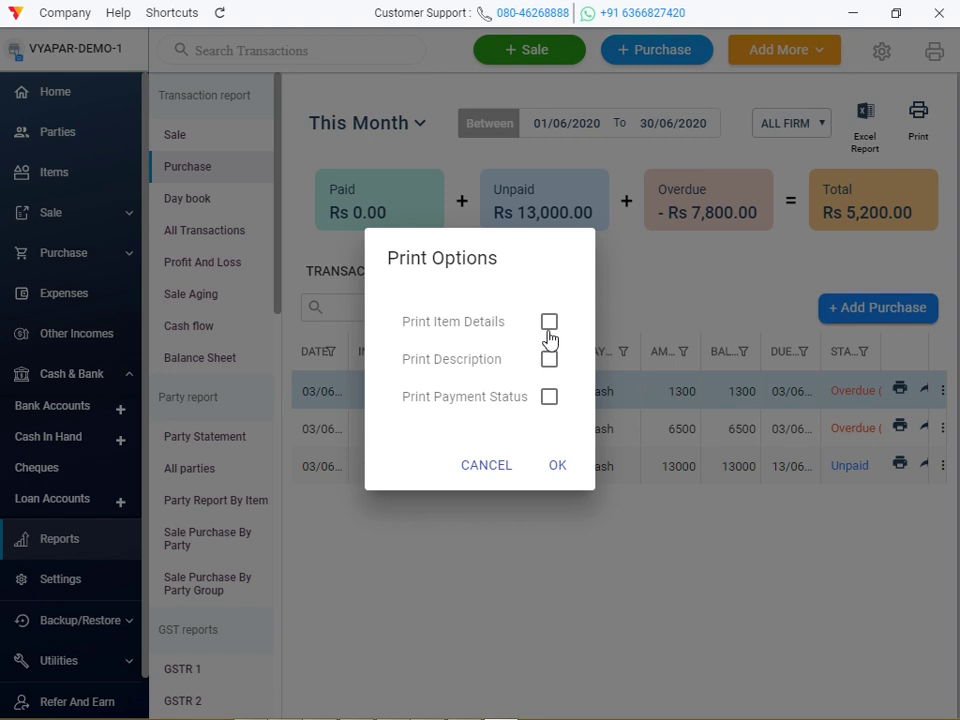
click(550, 327)
click(550, 363)
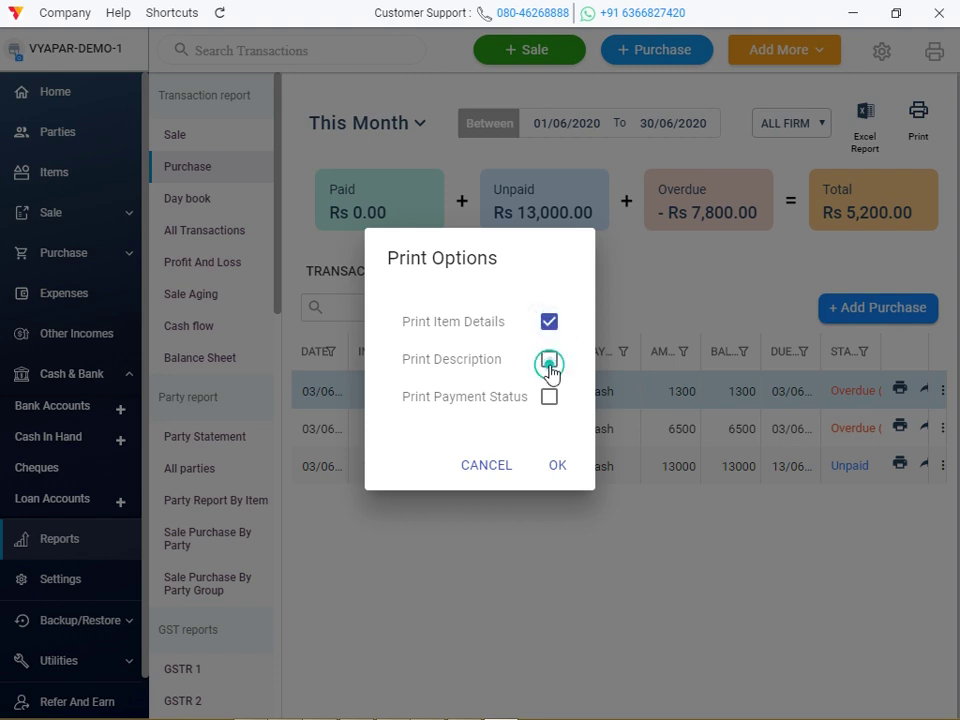
click(547, 400)
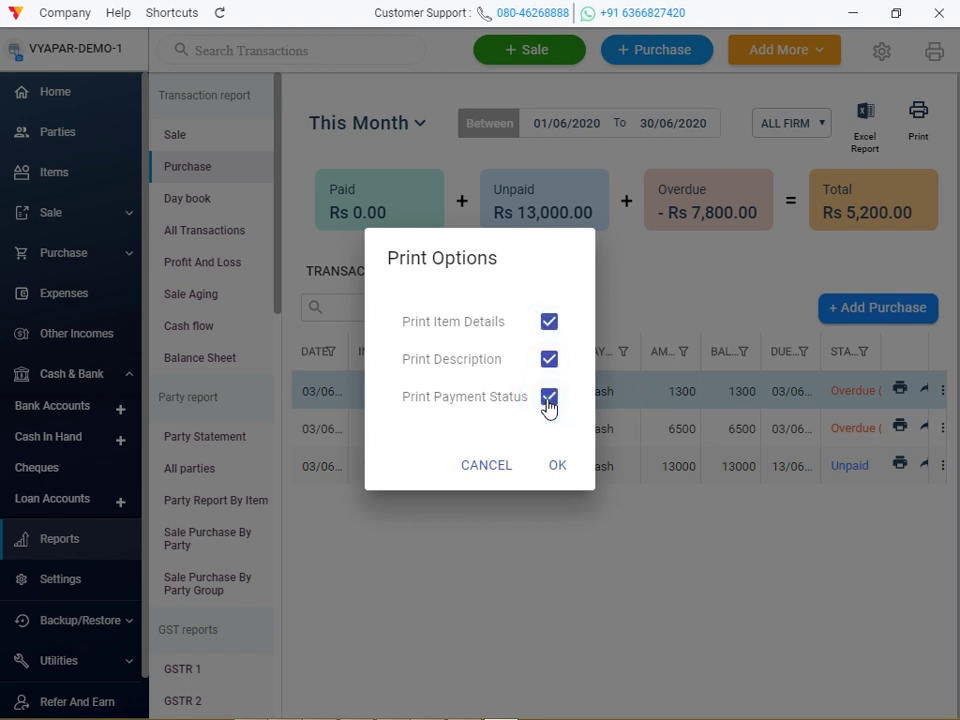
click(557, 465)
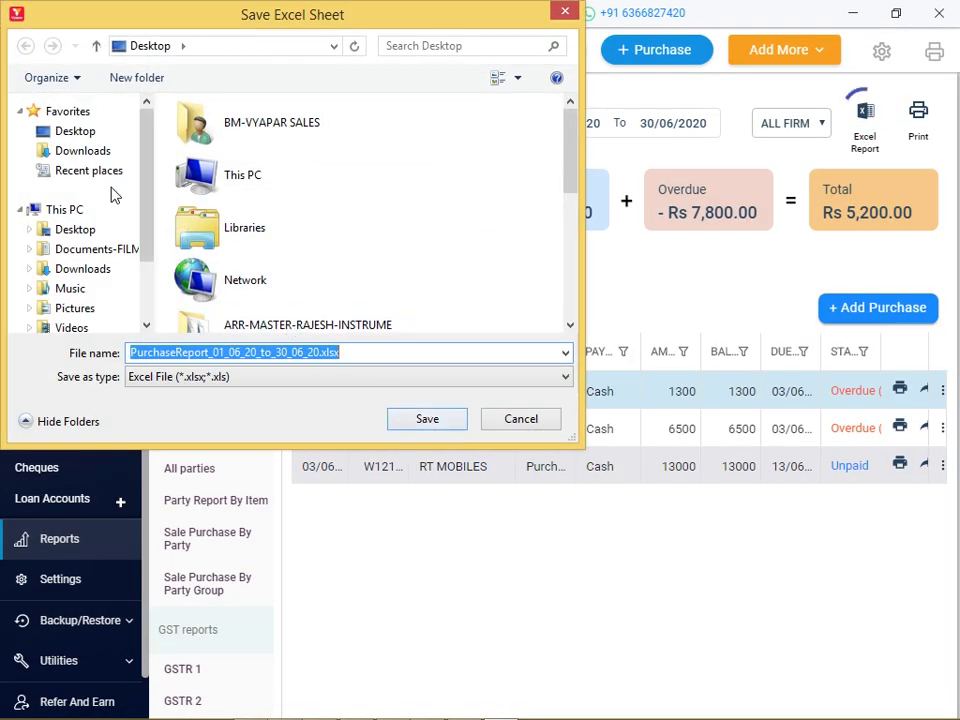
Save PurchaseReport_01_06_20_to_30_06_20.xlsx to the Desktop and open it in Excel.
click(66, 132)
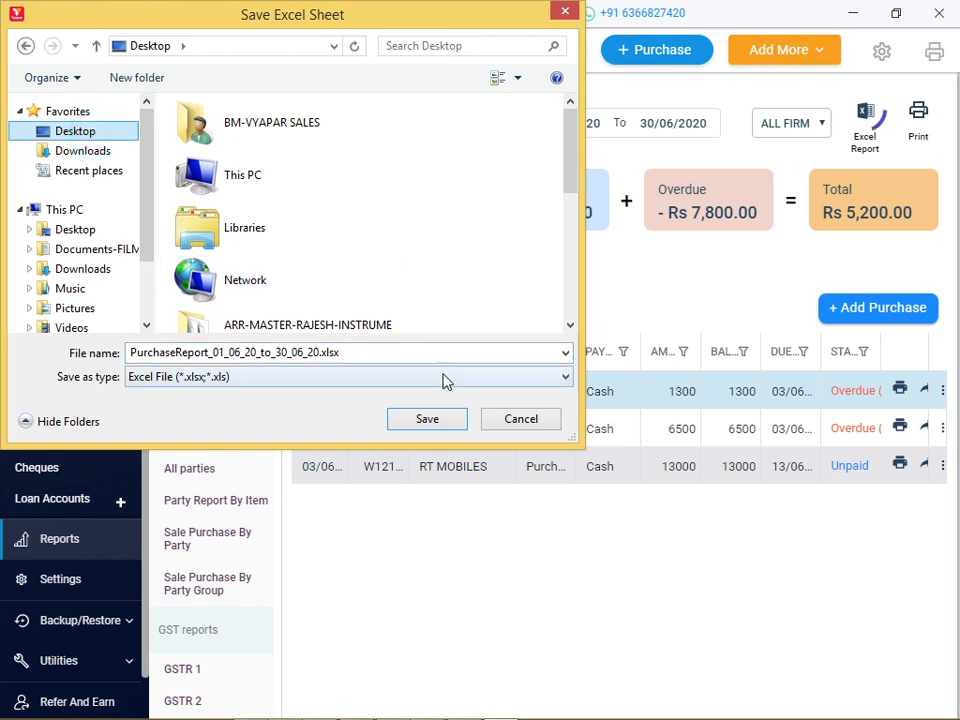
click(427, 419)
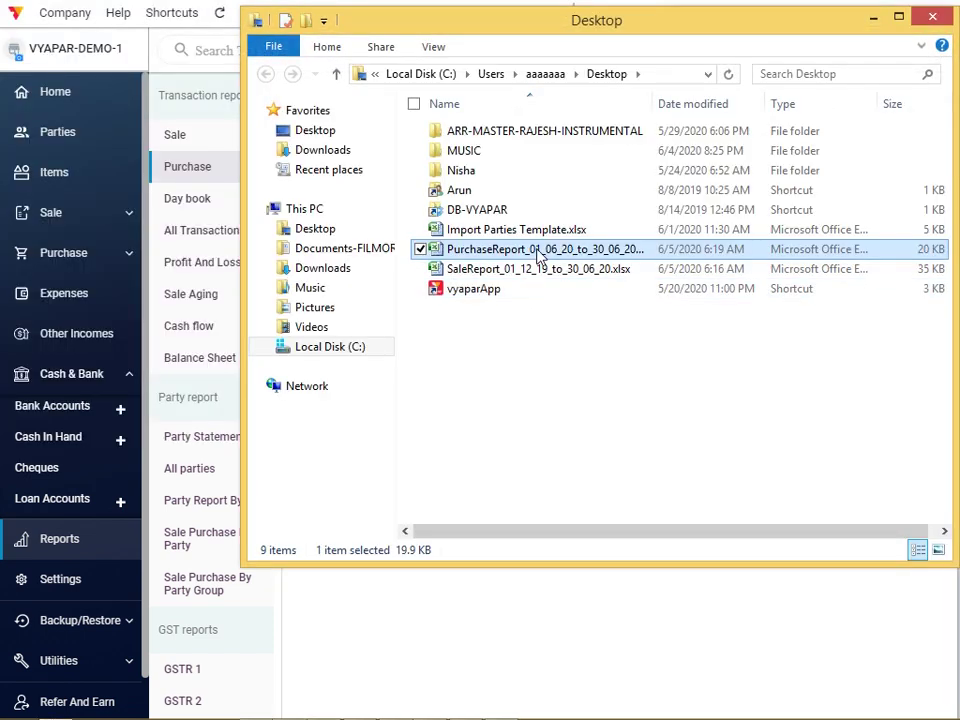
double_click(542, 253)
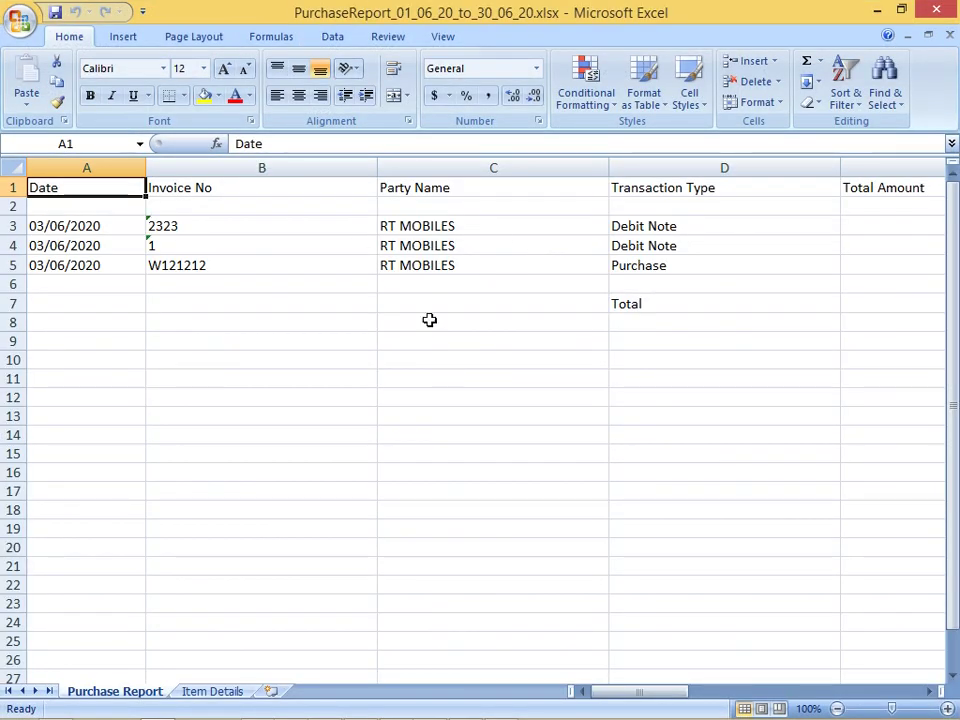
click(930, 691)
Scroll the purchase report through columns D–H, then close the workbook, Excel and the Desktop folder.
click(930, 691)
click(930, 691)
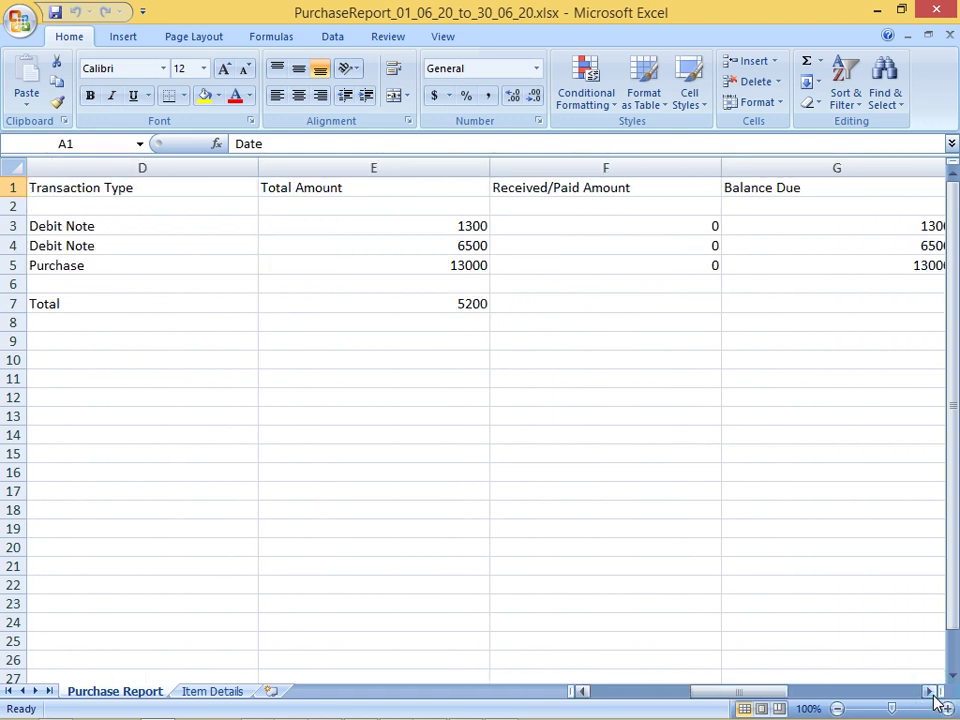
click(932, 694)
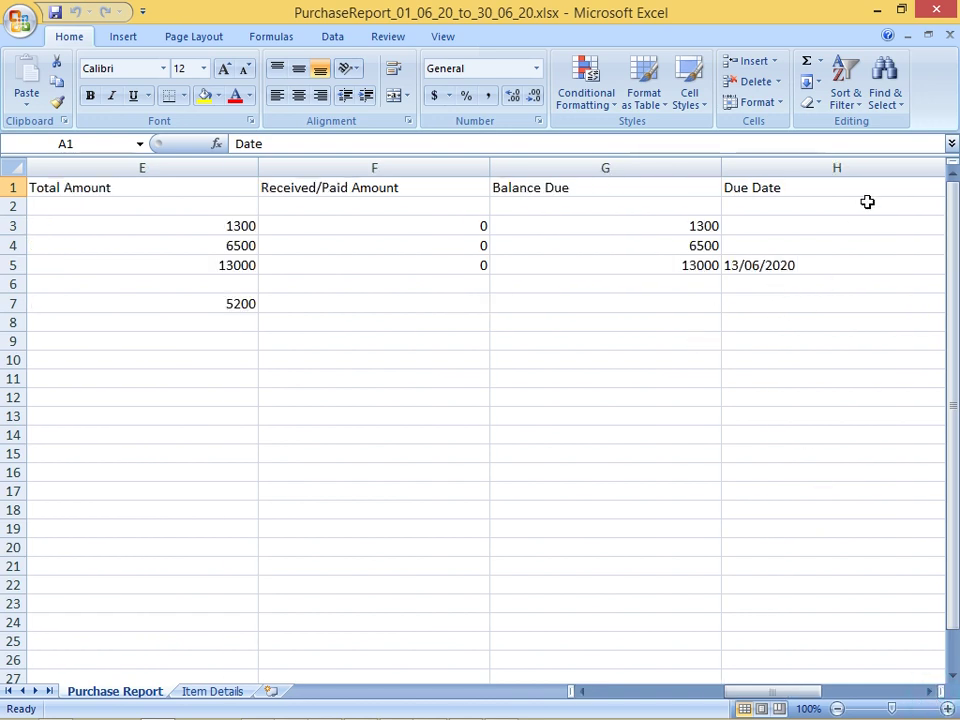
click(949, 36)
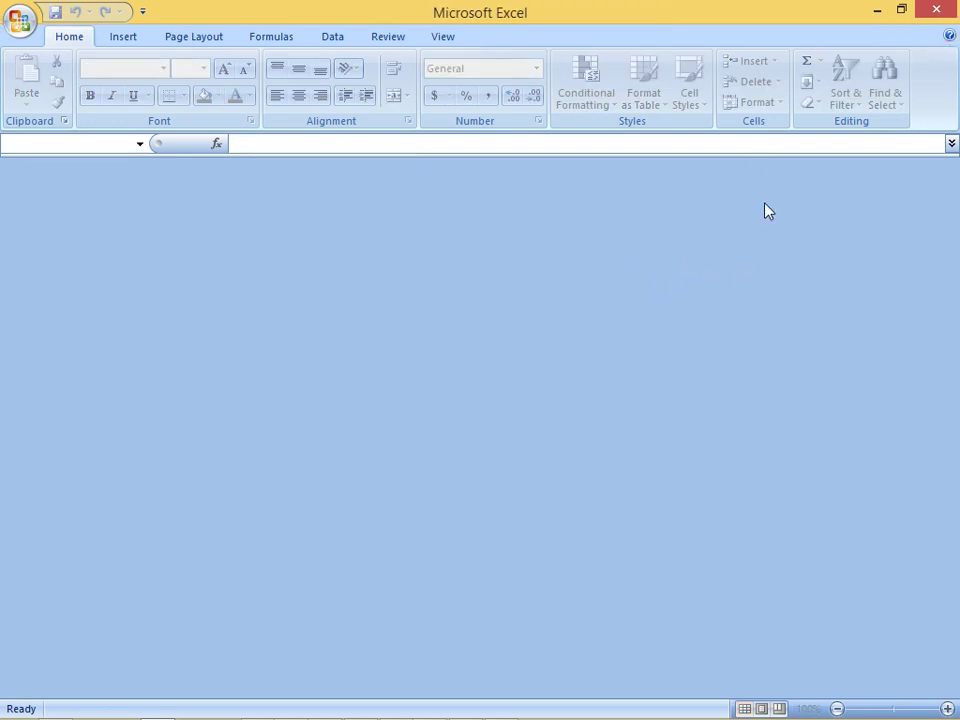
click(936, 9)
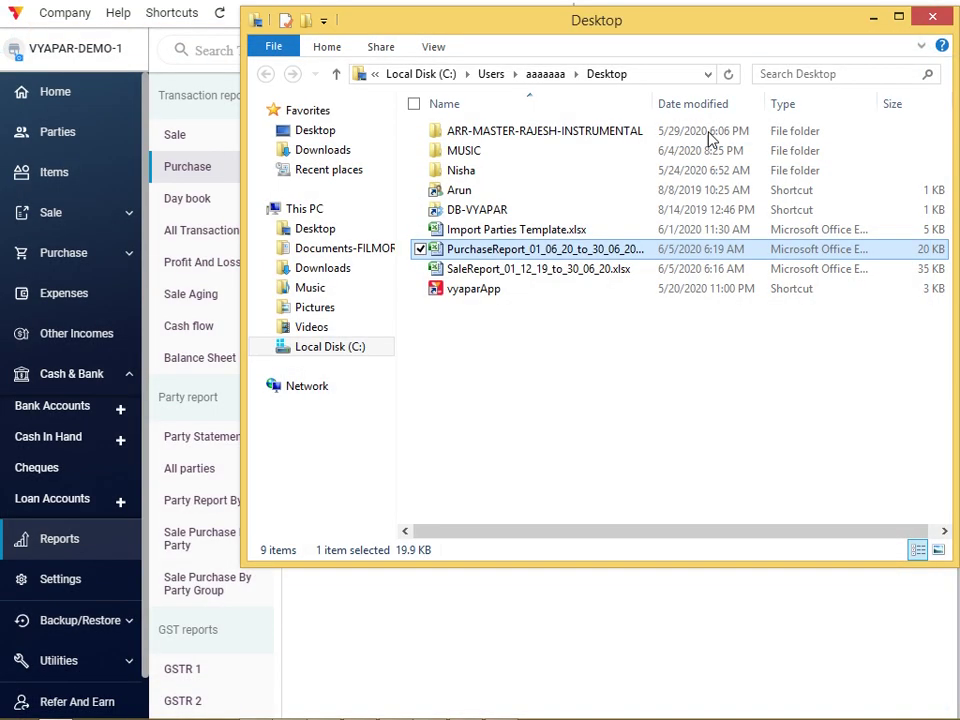
click(943, 18)
Show the 05/06/2020 Day book with Rs 8,400 money in and Rs 4,400 money out.
click(210, 203)
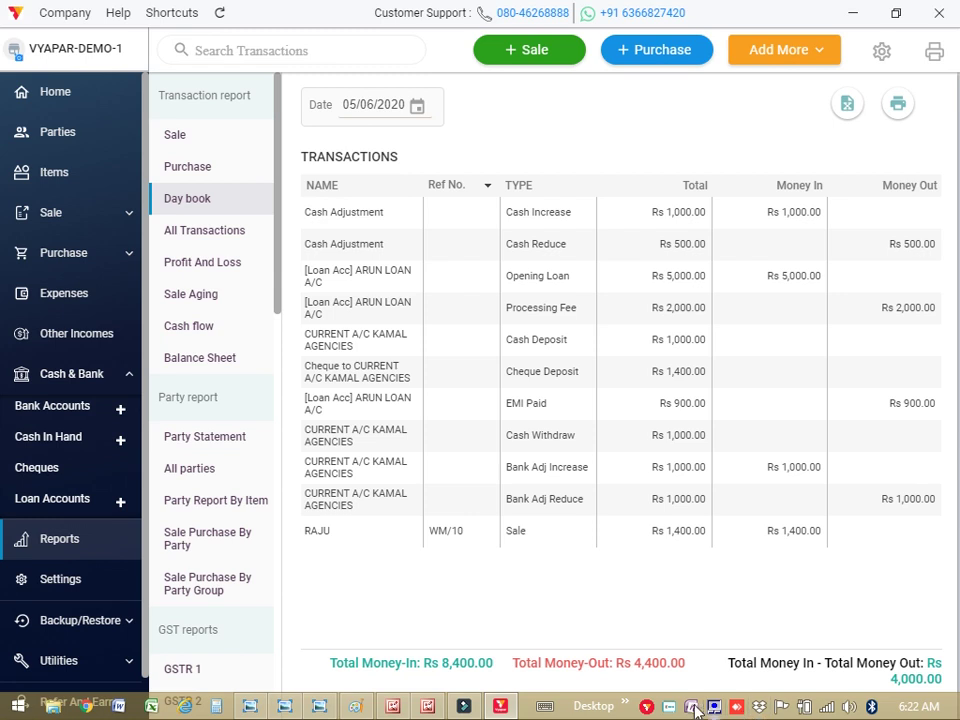
right_click(672, 708)
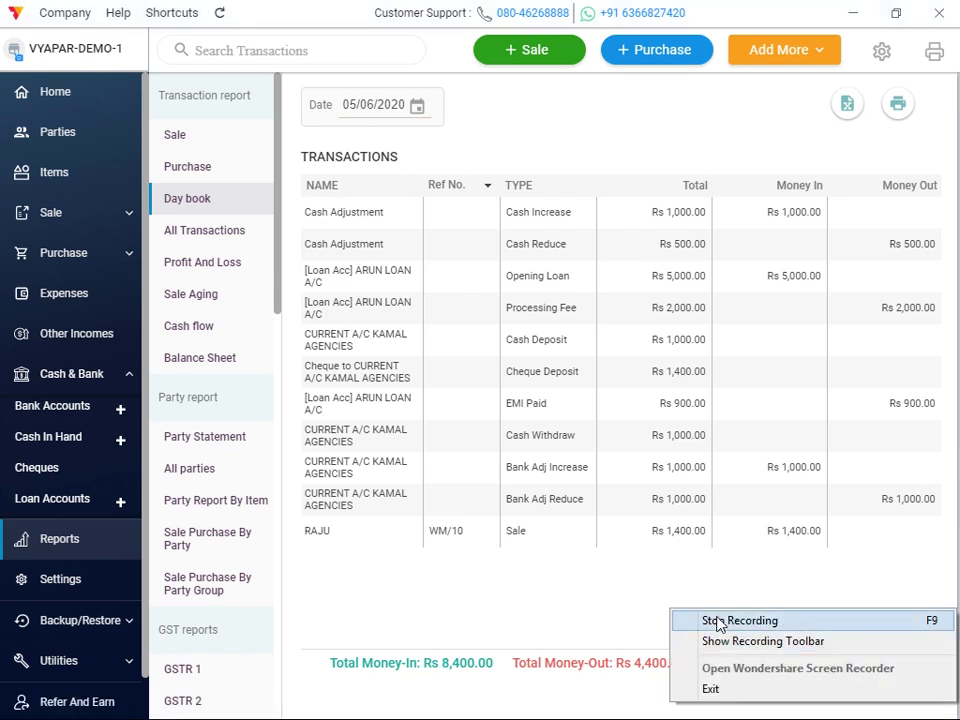